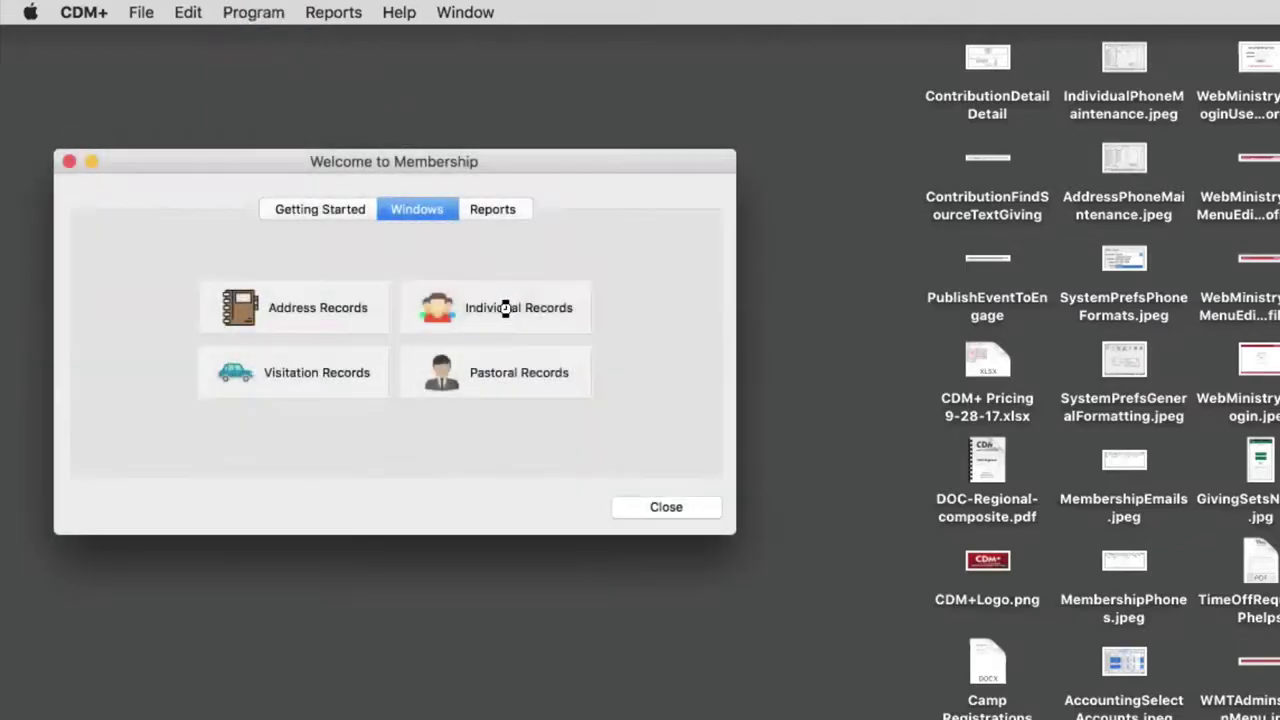
- Open Individual Records and start a new individual record
{"action": "left_click", "coordinate": [491, 292]}
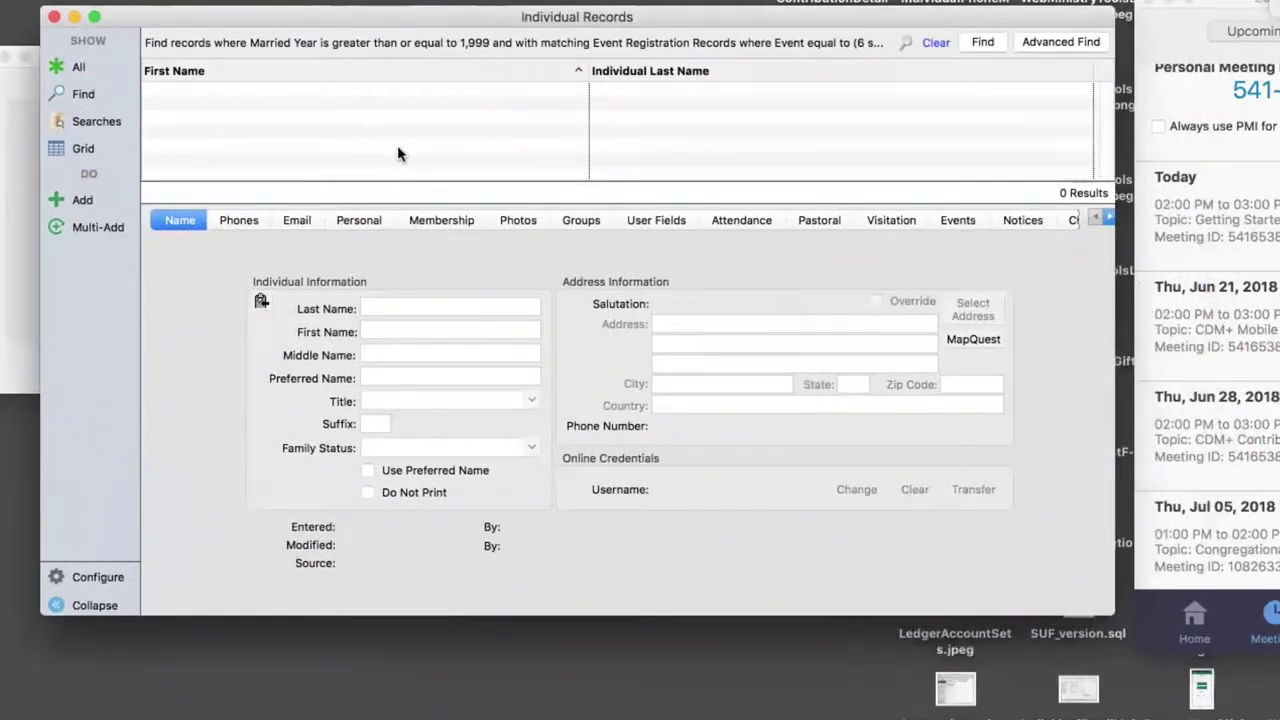
{"action": "left_click", "coordinate": [82, 201]}
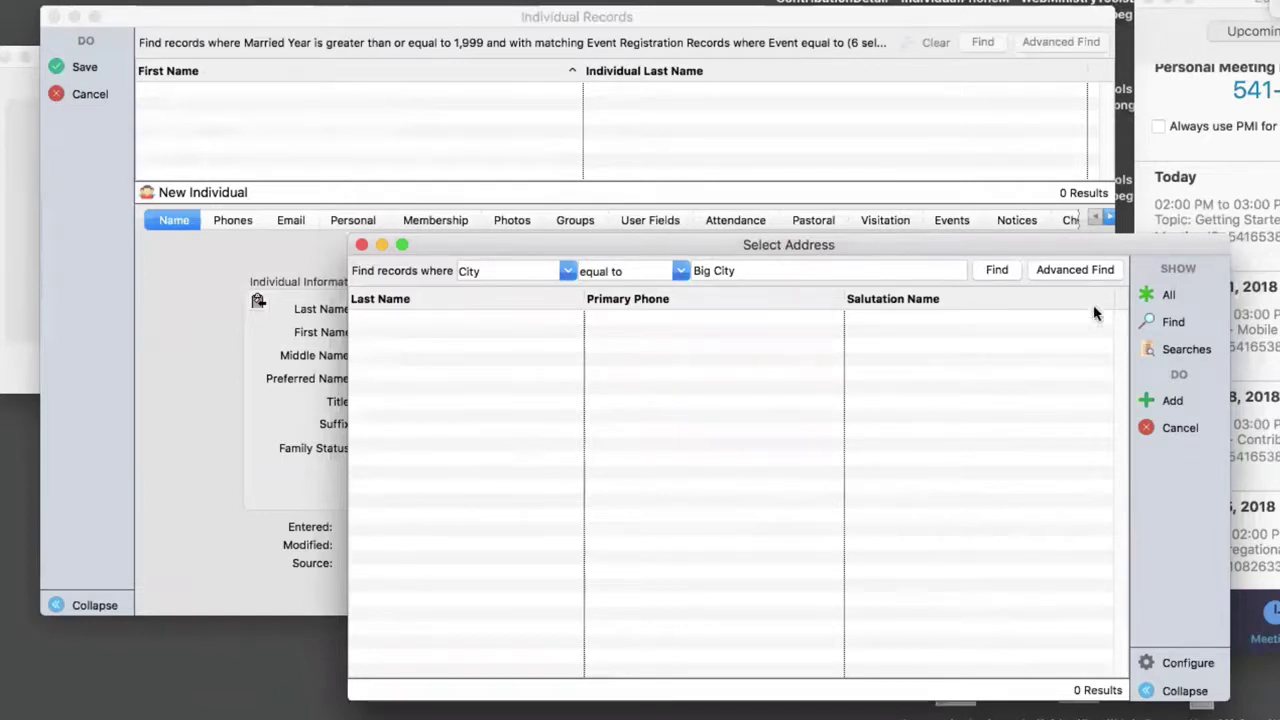
- Add and save an address record with the family's last name, mailing name and street, declining giving units
{"action": "left_click", "coordinate": [1162, 400]}
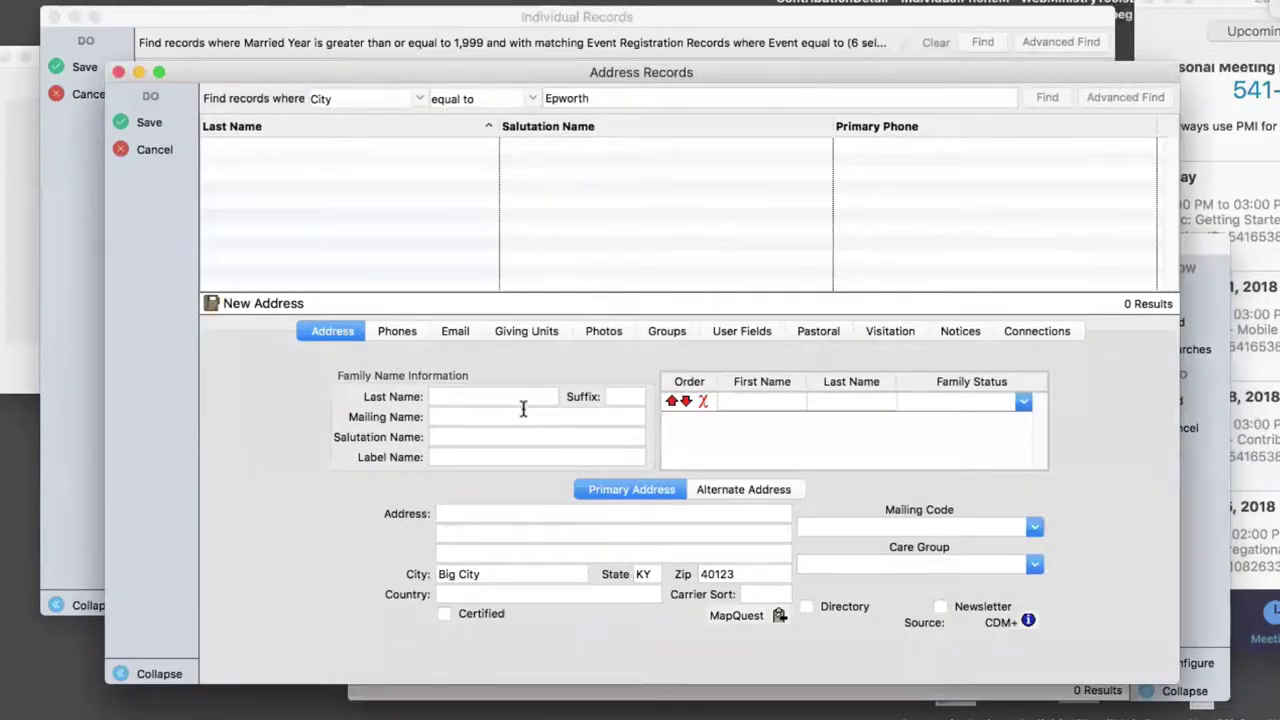
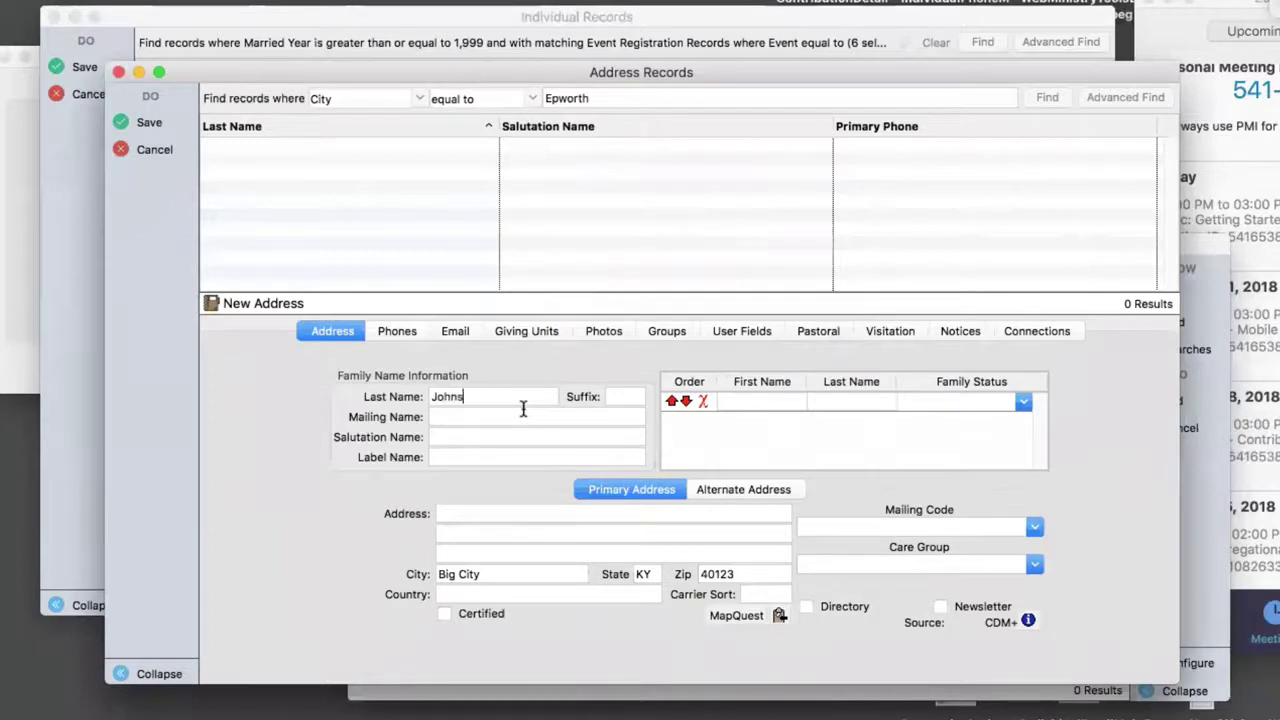
{"action": "key", "text": "Tab"}
{"action": "key", "text": "Tab"}
{"action": "key", "text": "Tab"}
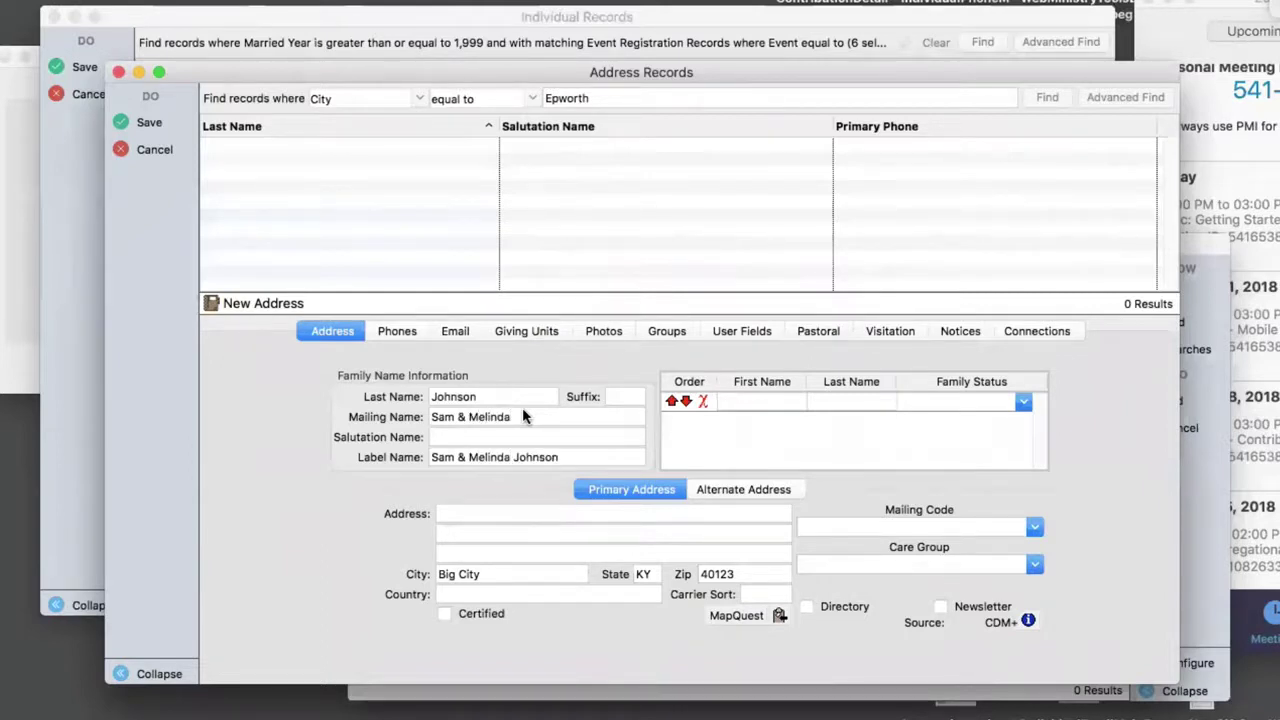
{"action": "key", "text": "Tab"}
{"action": "key", "text": "Tab"}
{"action": "left_click", "coordinate": [148, 122]}
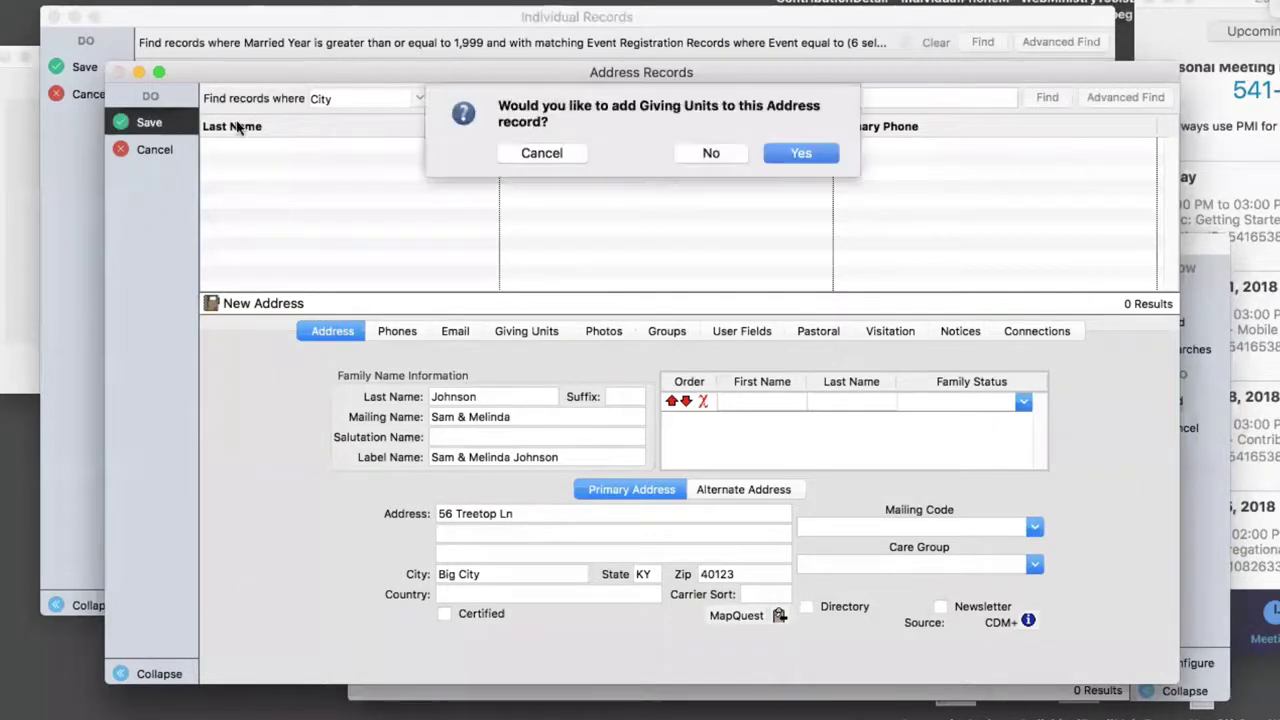
{"action": "left_click", "coordinate": [726, 149]}
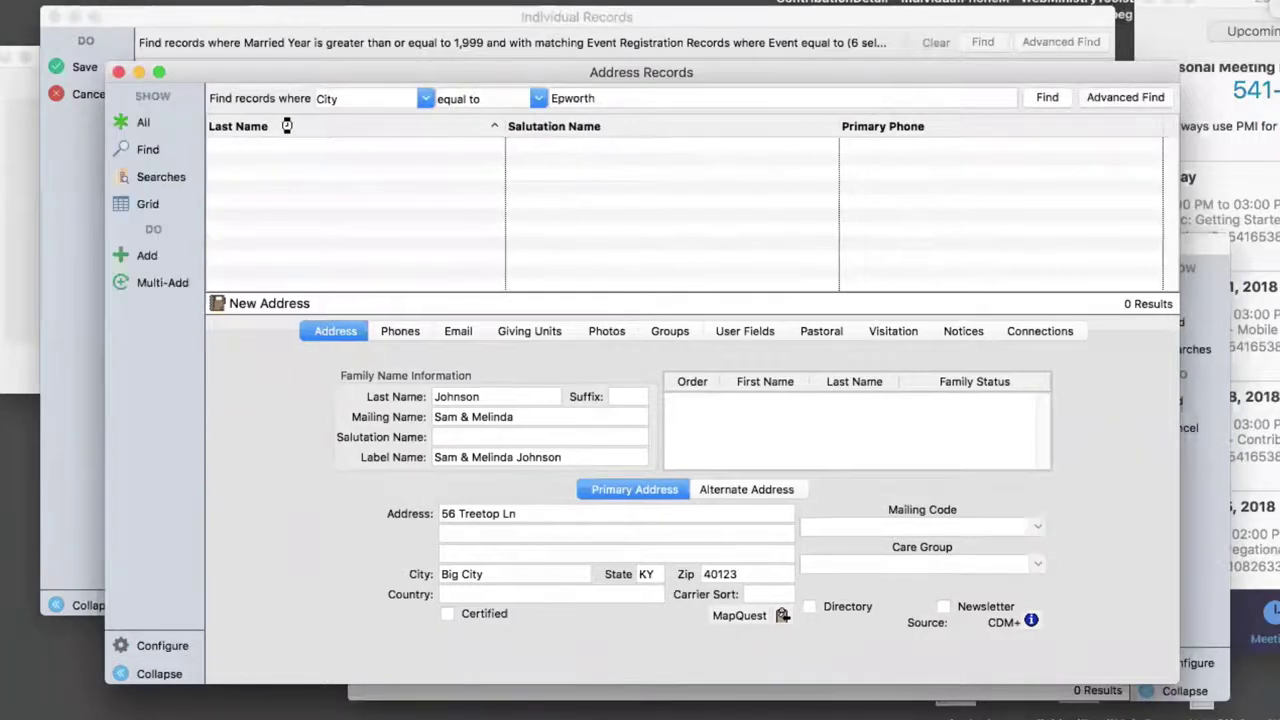
- Enter the member's full first name and a shorter preferred name on the new individual record
{"action": "left_click", "coordinate": [118, 73]}
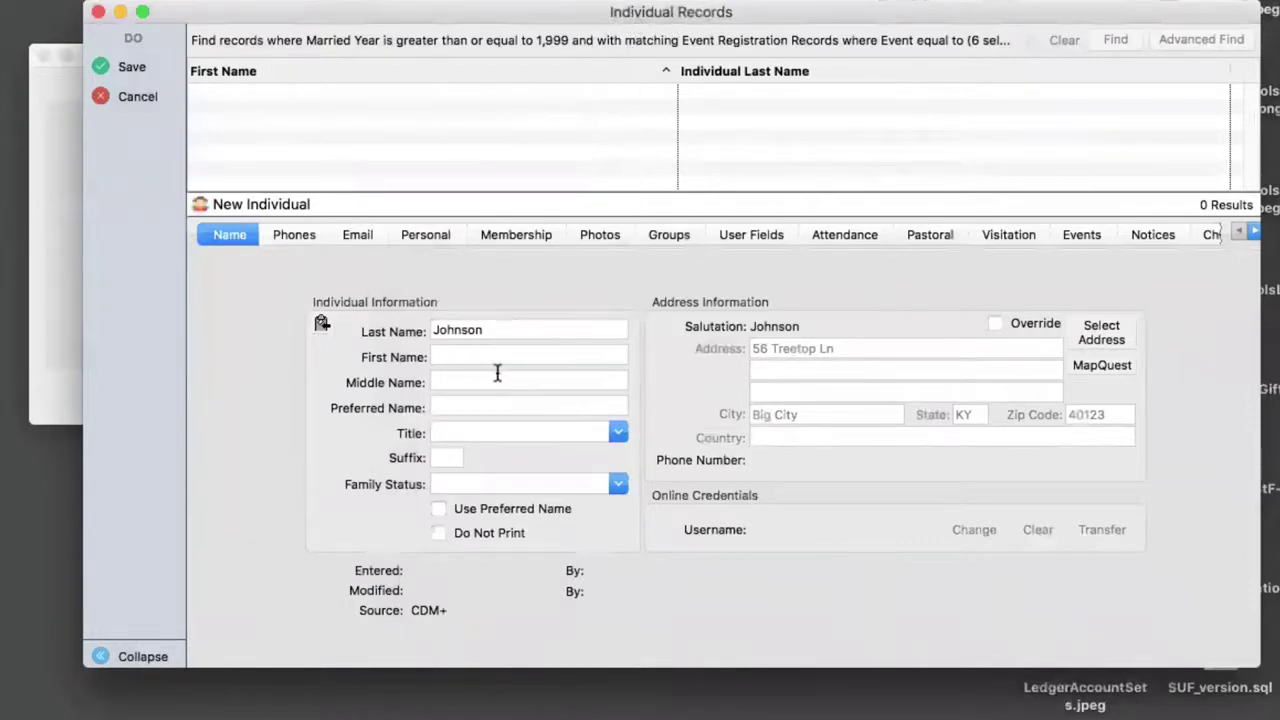
{"action": "left_click", "coordinate": [525, 352]}
{"action": "key", "text": "Tab"}
{"action": "key", "text": "Tab"}
{"action": "left_click", "coordinate": [617, 434]}
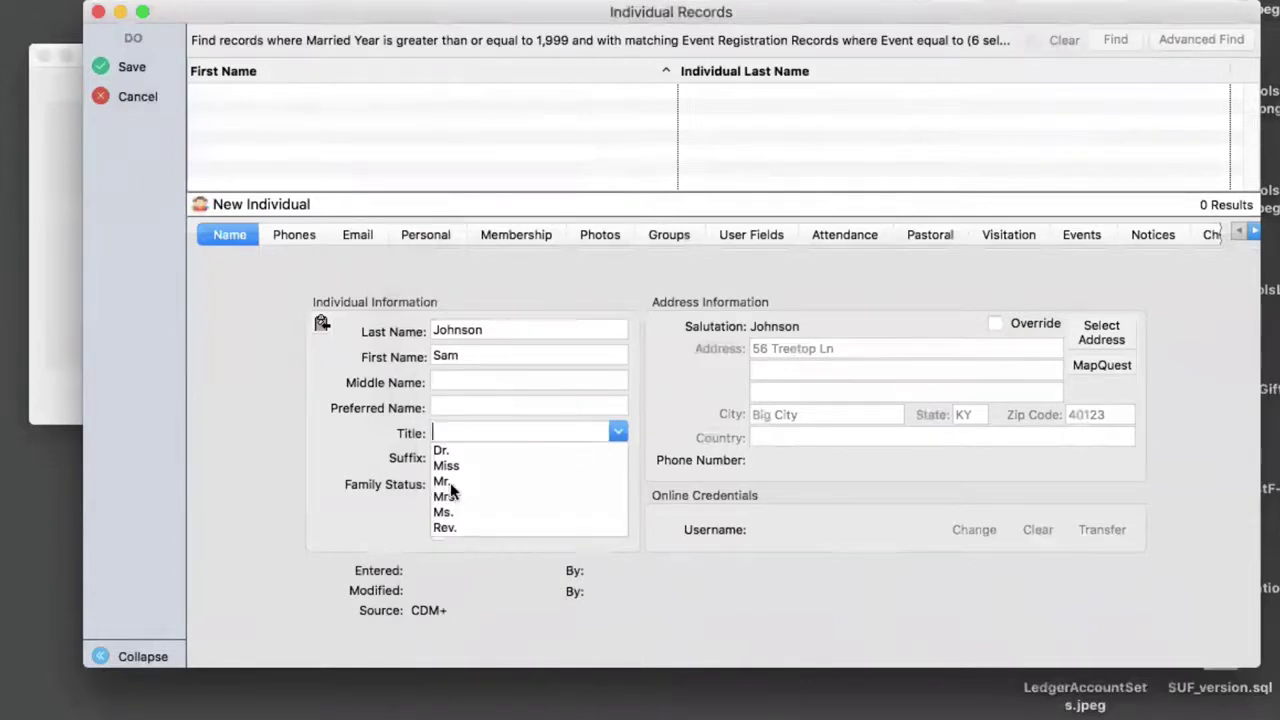
{"action": "left_click", "coordinate": [317, 431]}
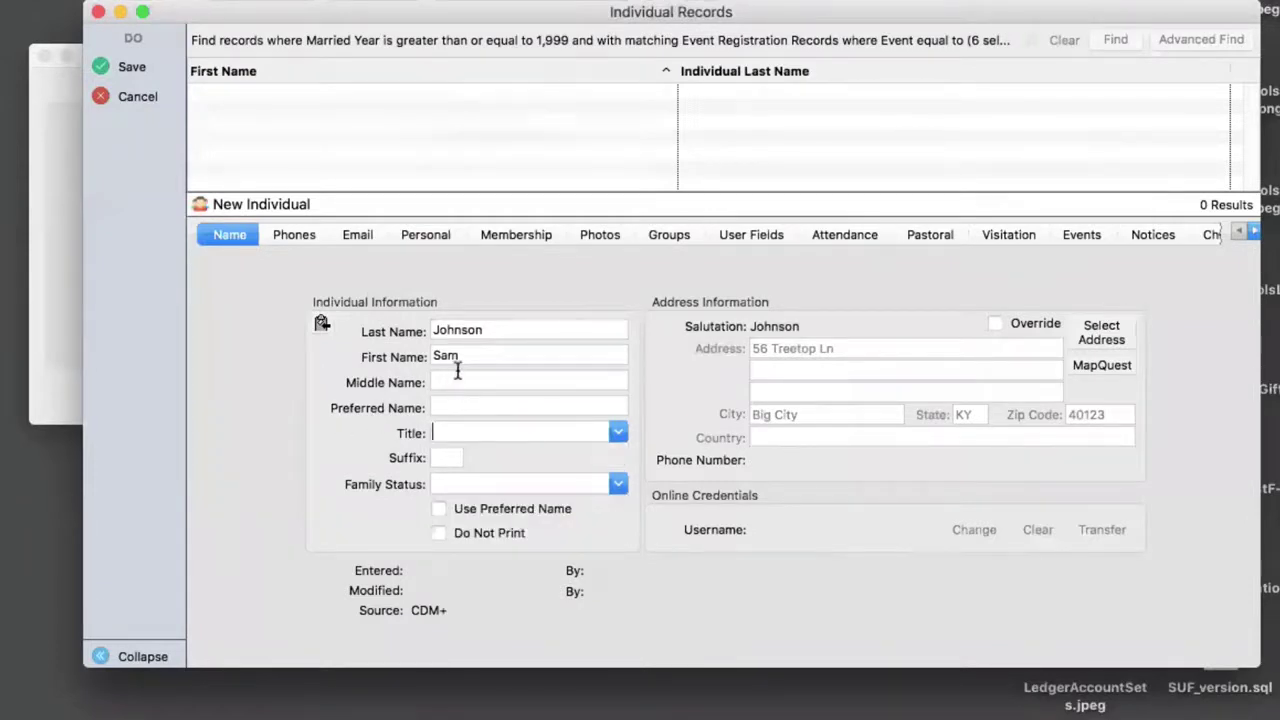
{"action": "left_click", "coordinate": [486, 351]}
{"action": "key", "text": "Tab"}
{"action": "key", "text": "Tab"}
{"action": "key", "text": "Tab"}
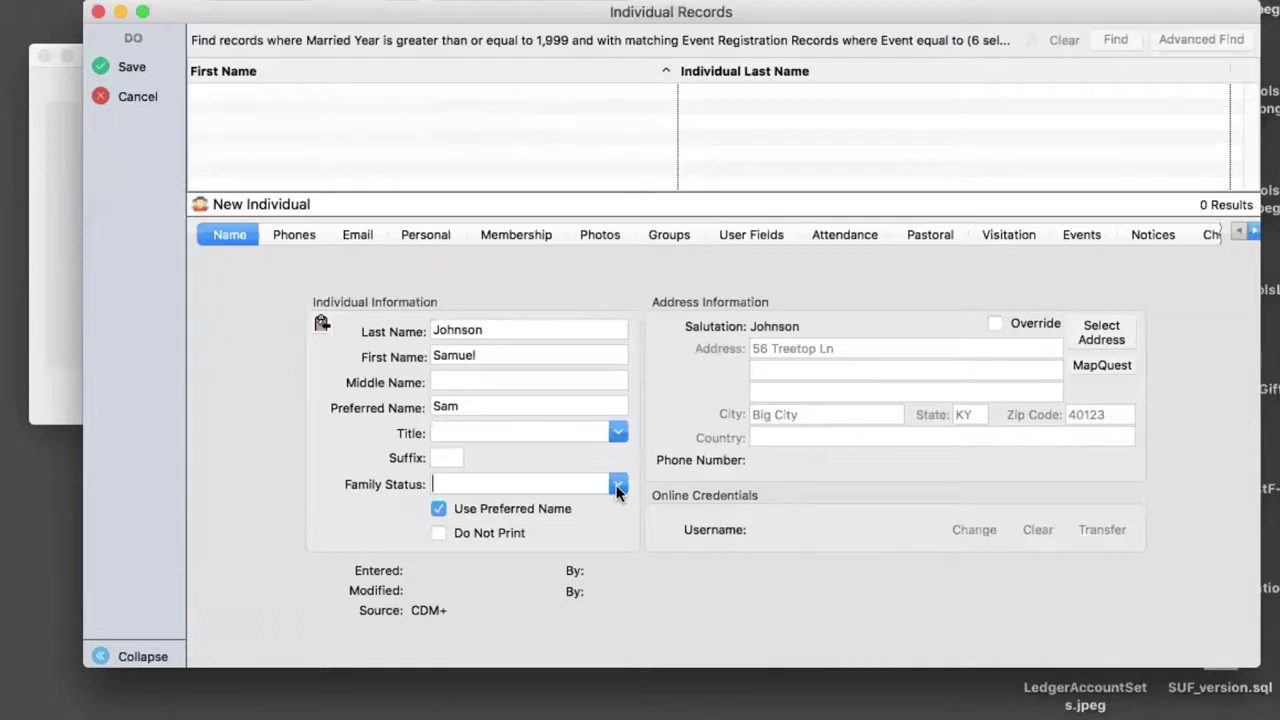
- Set the family status to Head of Household and save the record
{"action": "left_click", "coordinate": [617, 487]}
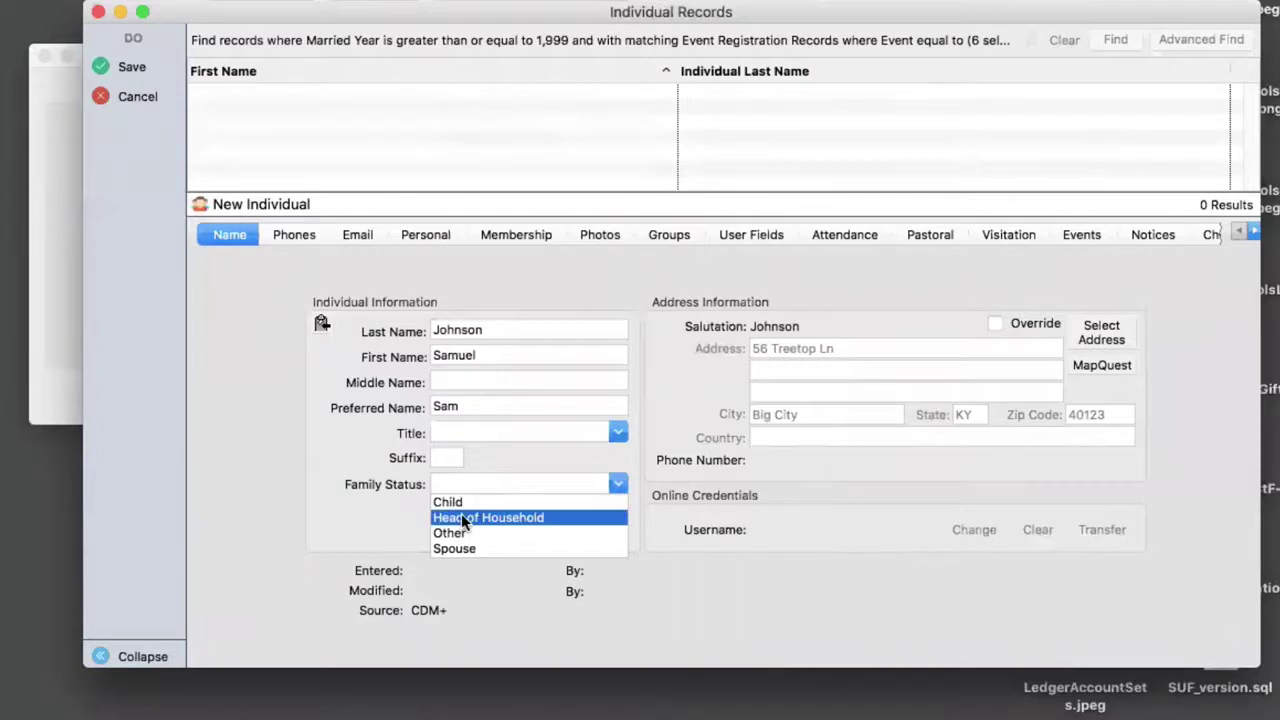
{"action": "left_click", "coordinate": [462, 518]}
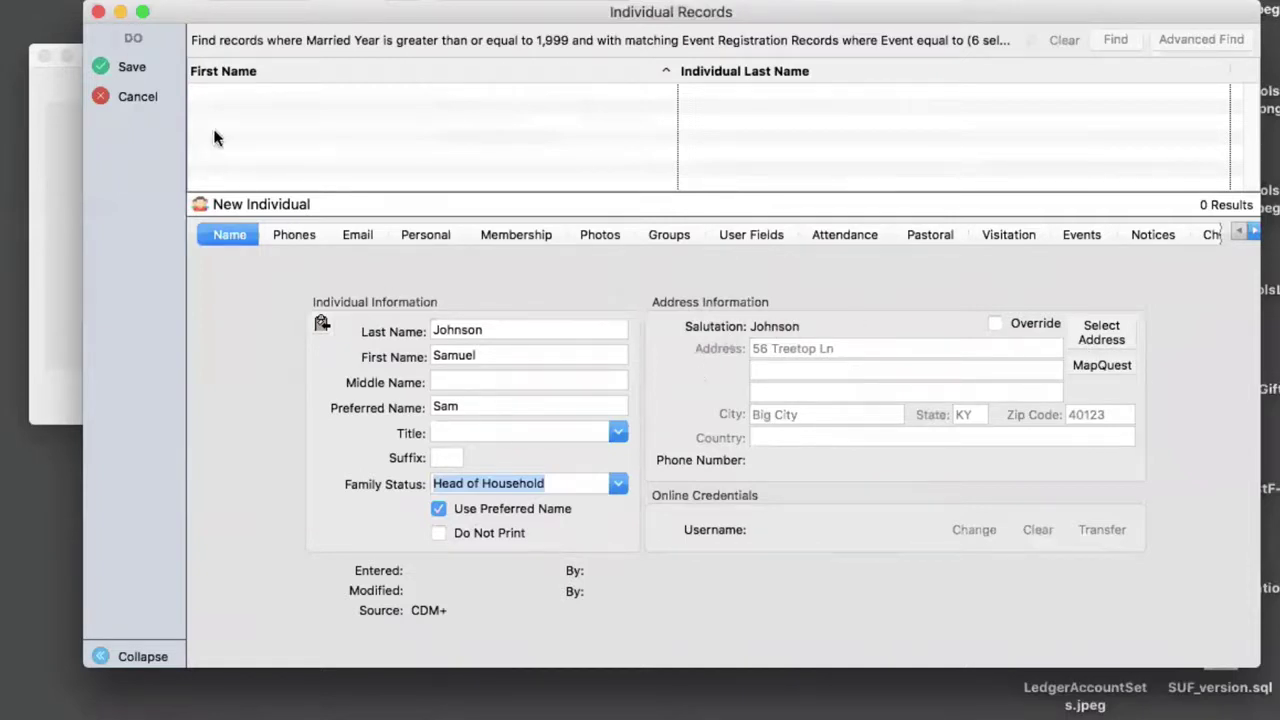
{"action": "left_click", "coordinate": [131, 68]}
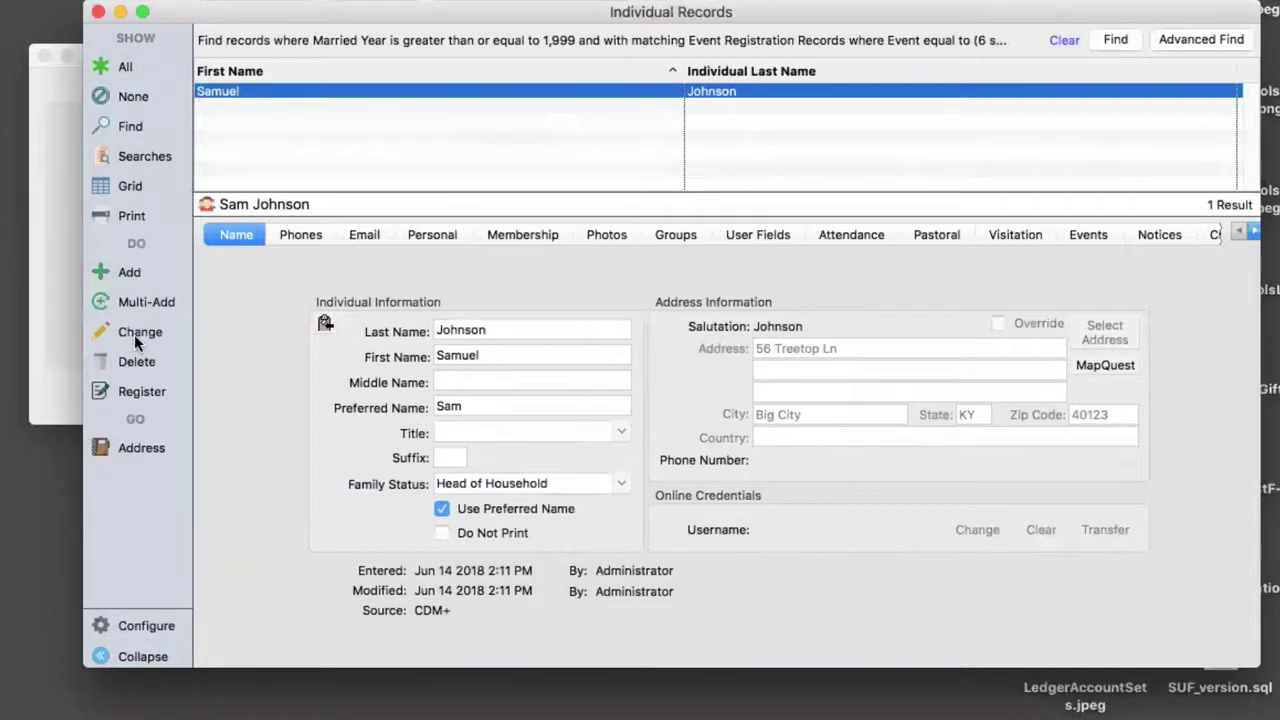
- Start another individual and search addresses by Last Name equal to the family name
{"action": "left_click", "coordinate": [130, 272]}
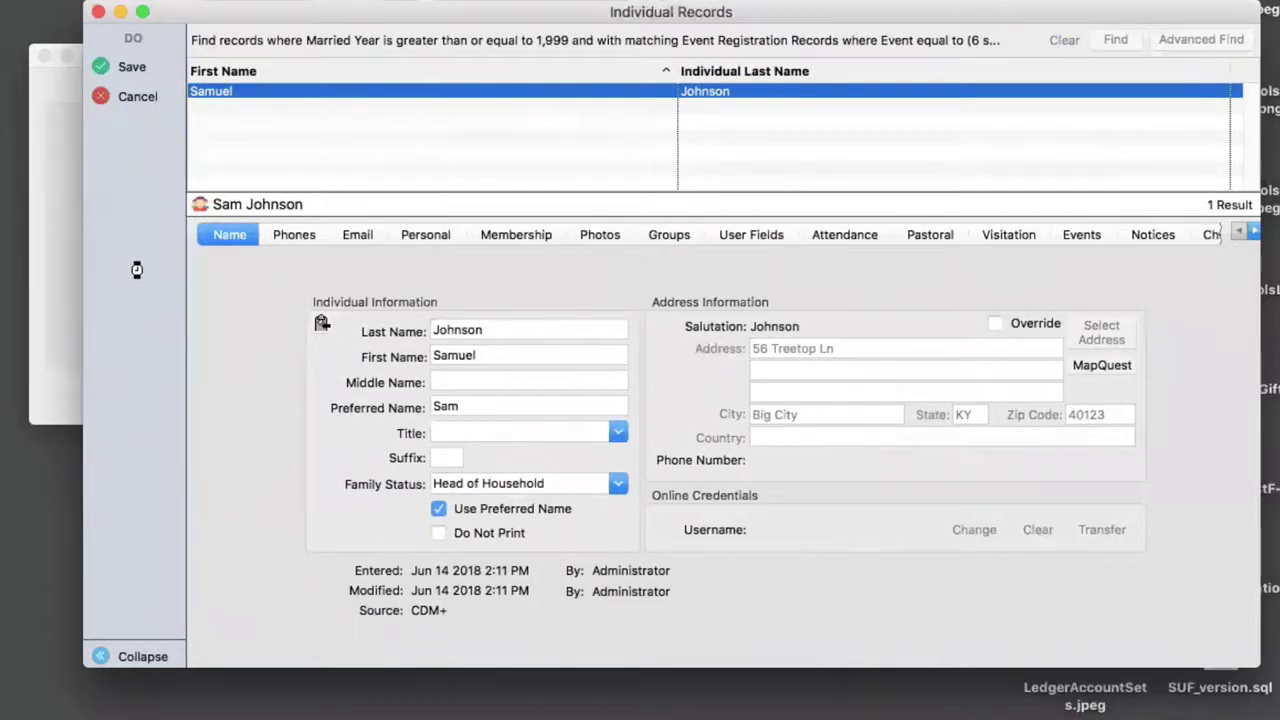
{"action": "left_click", "coordinate": [140, 67]}
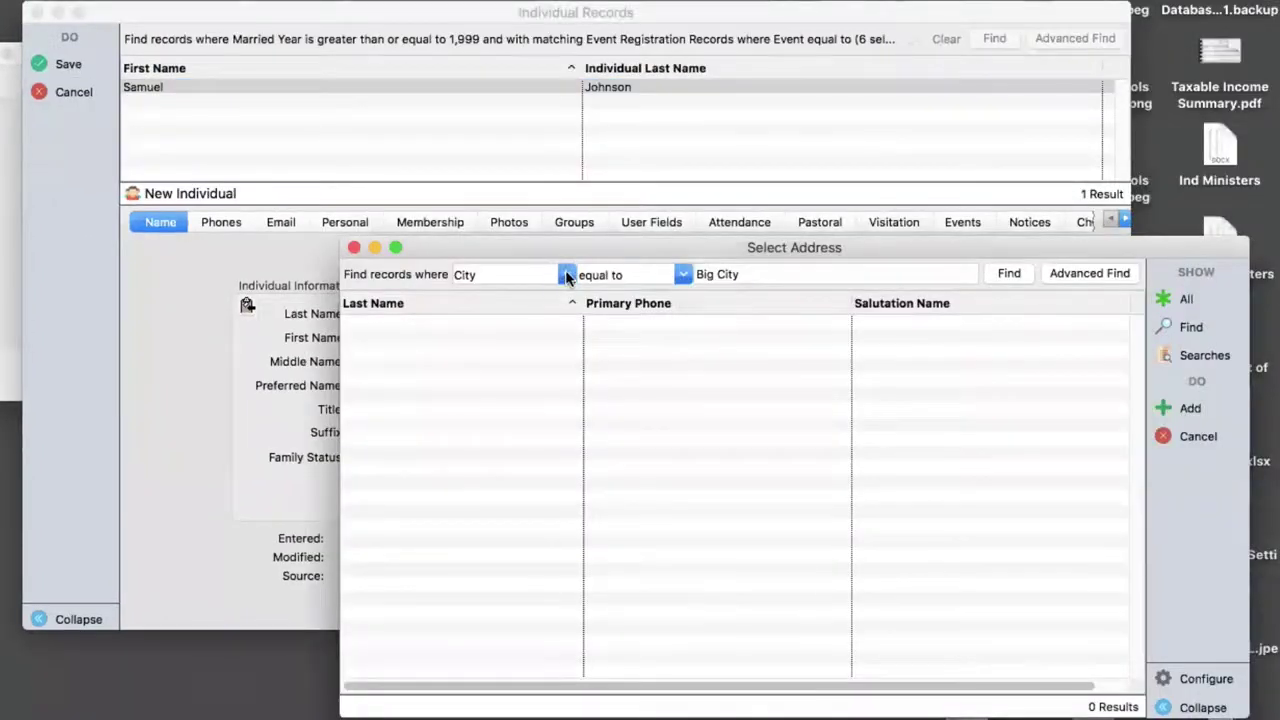
{"action": "left_click", "coordinate": [566, 274]}
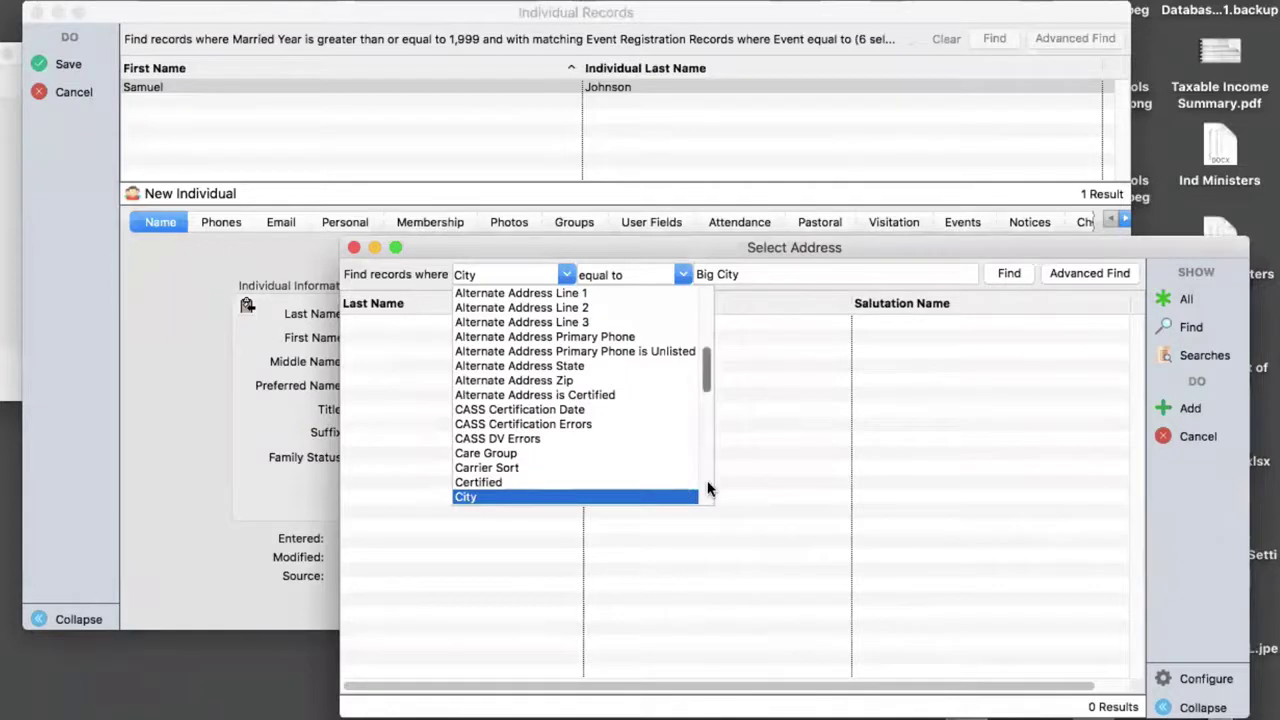
{"action": "scroll", "coordinate": [707, 489], "scroll_direction": "down", "scroll_amount": 5}
{"action": "left_click", "coordinate": [468, 410]}
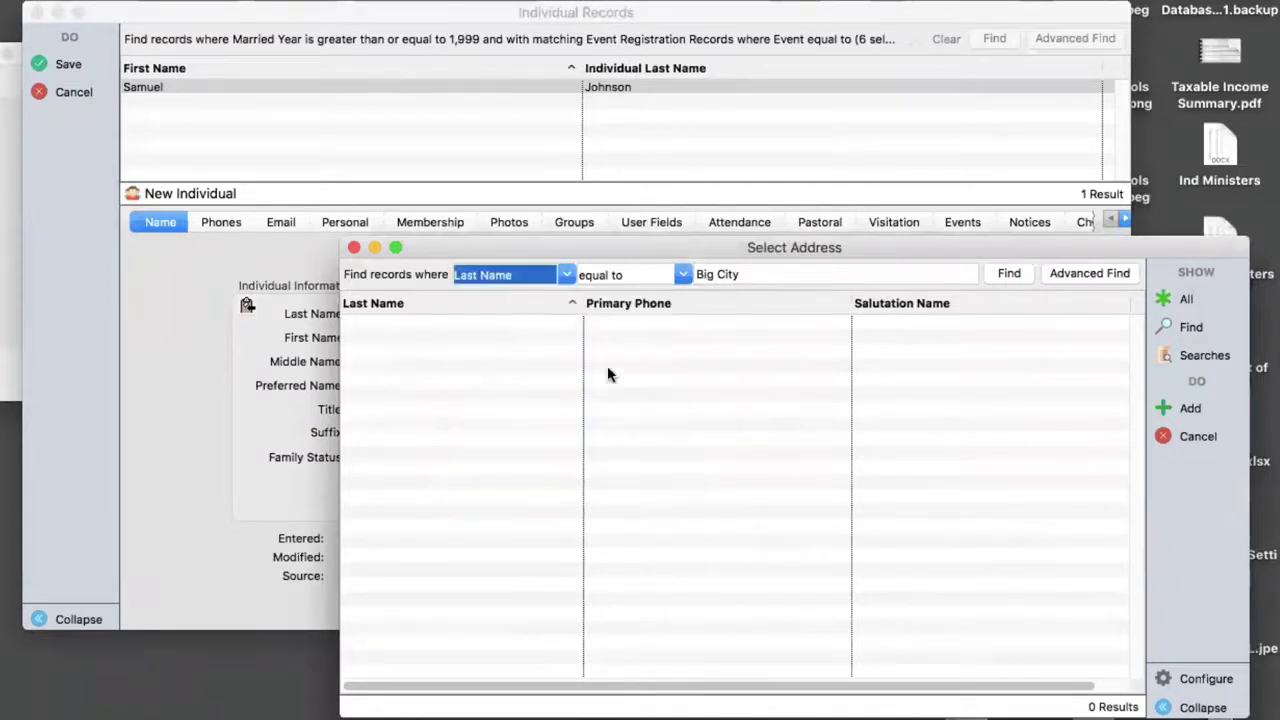
{"action": "triple_click", "coordinate": [734, 274]}
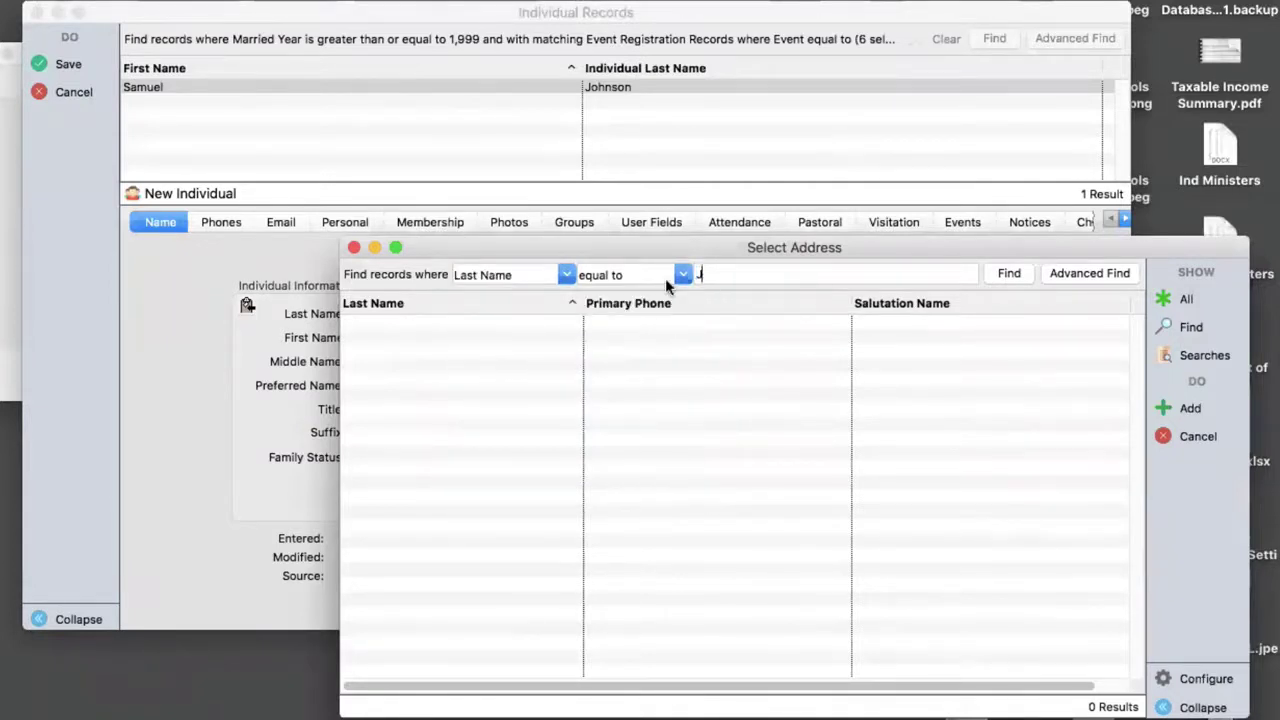
{"action": "left_click", "coordinate": [1010, 274]}
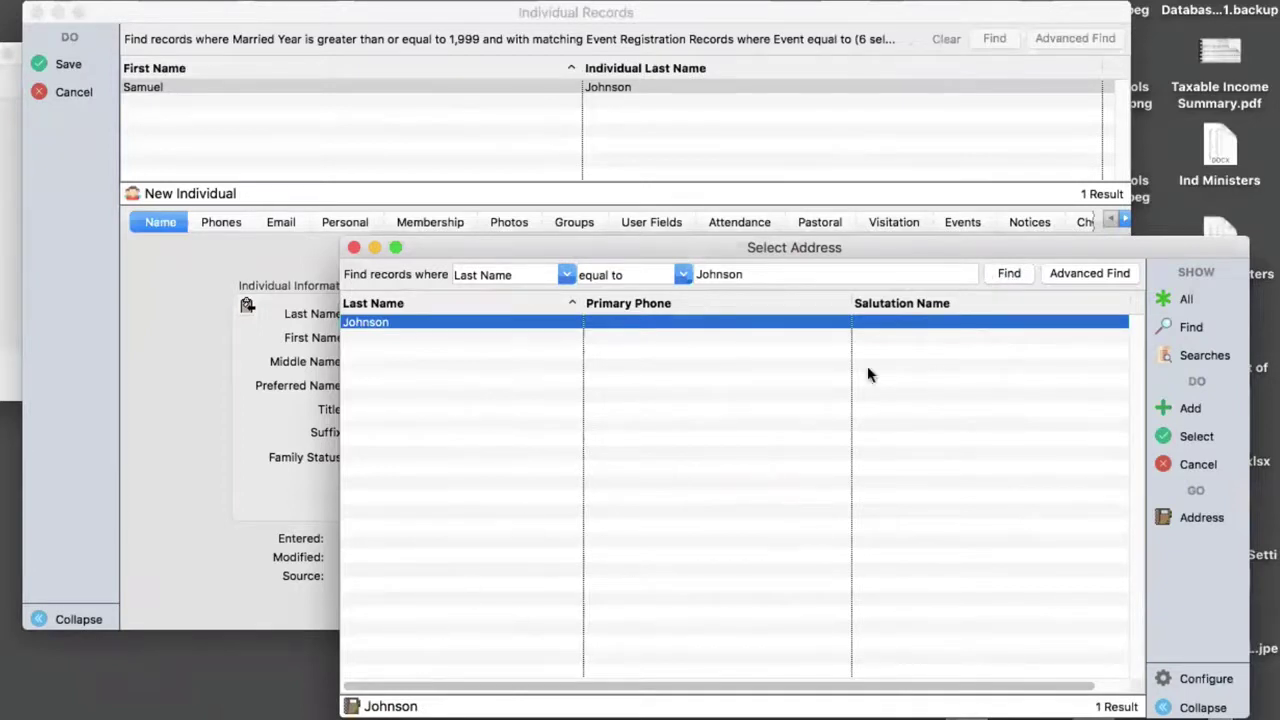
- Add Mailing Name as a fourth results column, then attach the found family address
{"action": "left_click", "coordinate": [1200, 682]}
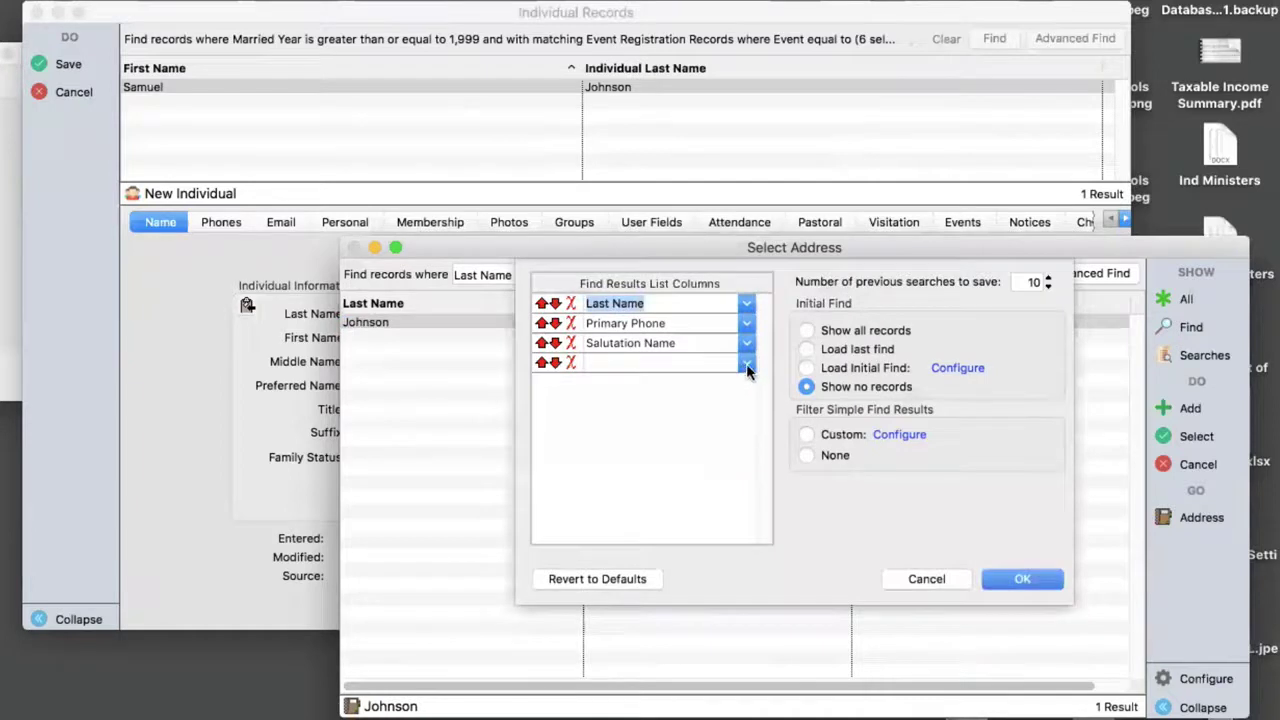
{"action": "left_click", "coordinate": [740, 368]}
{"action": "left_click", "coordinate": [742, 366]}
{"action": "scroll", "coordinate": [715, 455], "scroll_direction": "down", "scroll_amount": 10}
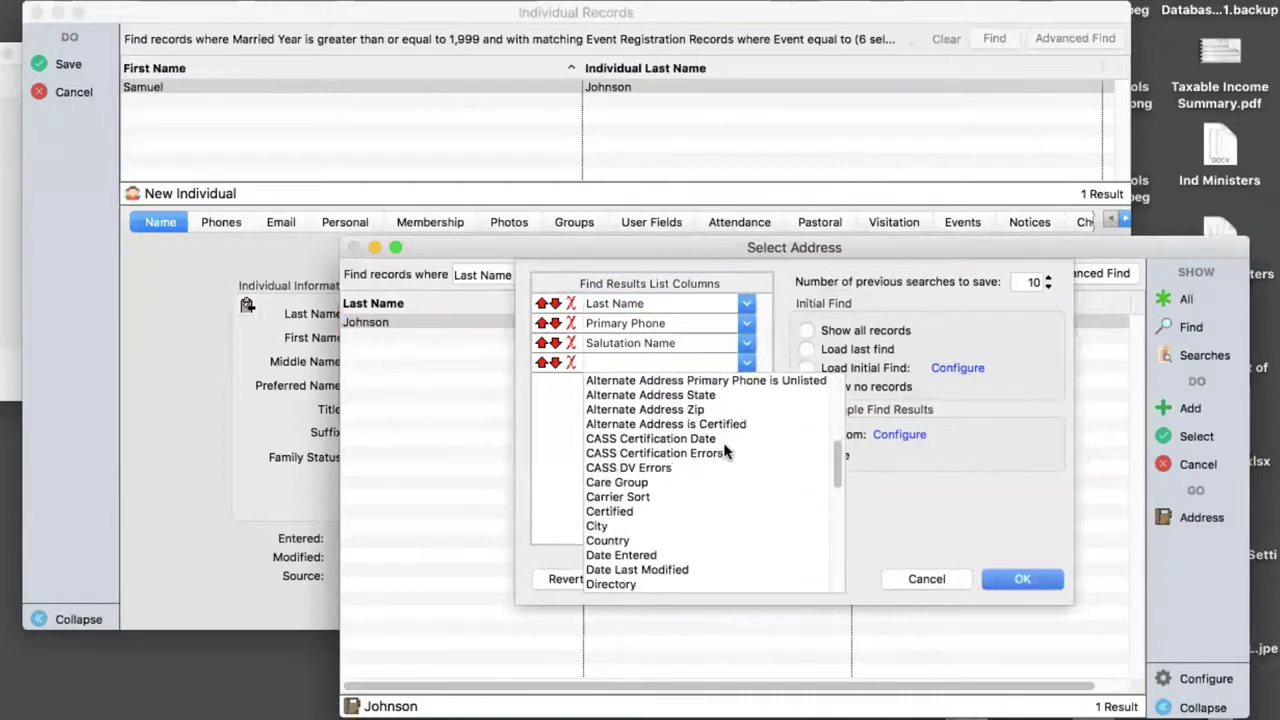
{"action": "scroll", "coordinate": [724, 452], "scroll_direction": "down", "scroll_amount": 1}
{"action": "left_click", "coordinate": [640, 512]}
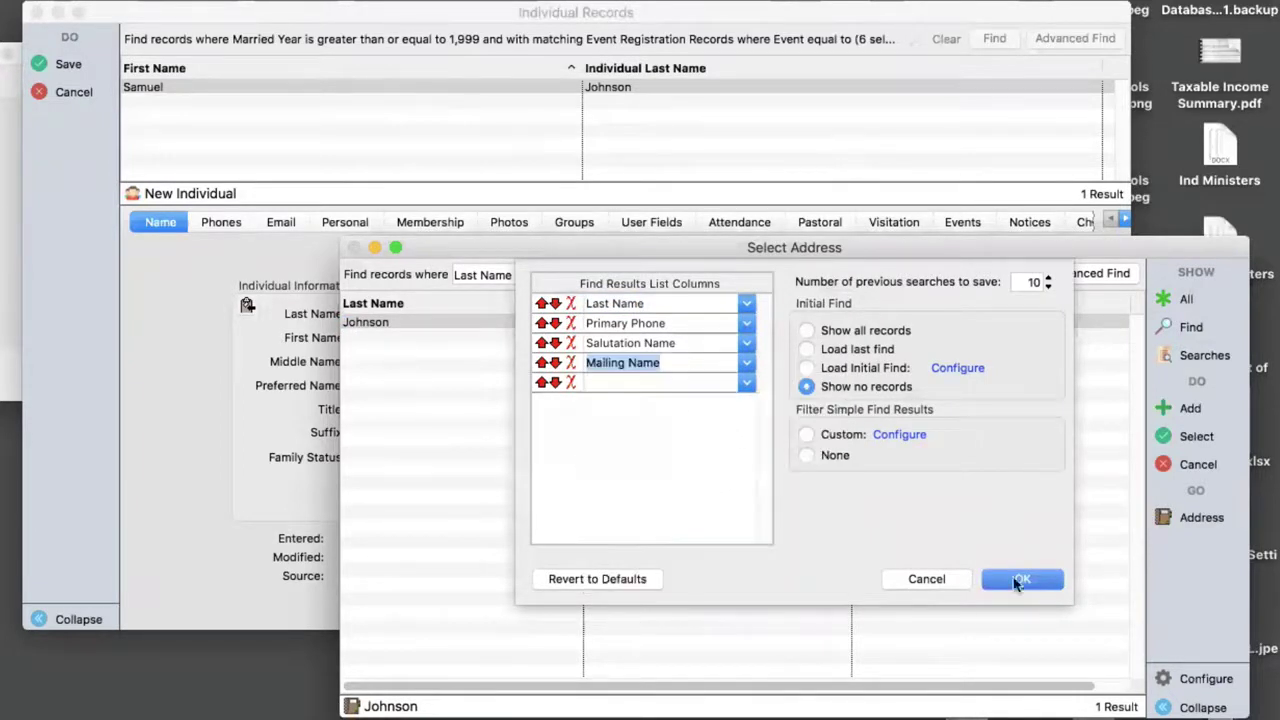
{"action": "left_click", "coordinate": [1030, 580]}
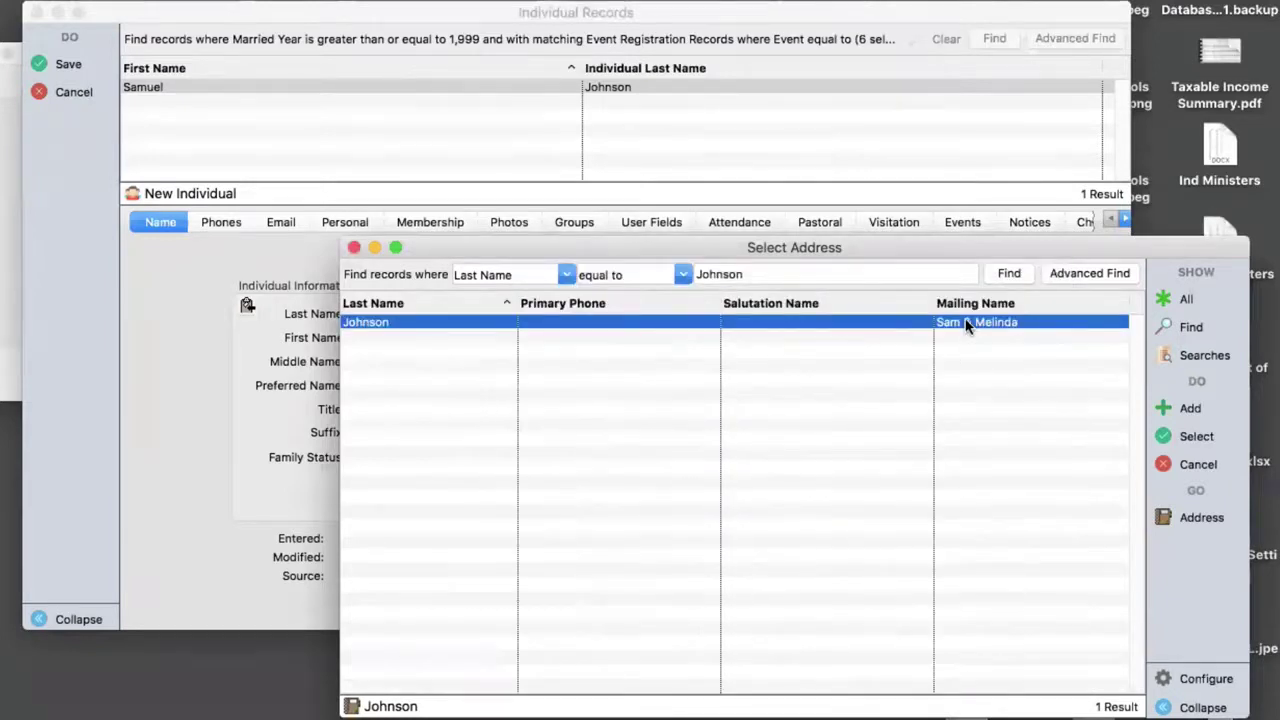
{"action": "left_click", "coordinate": [1197, 436]}
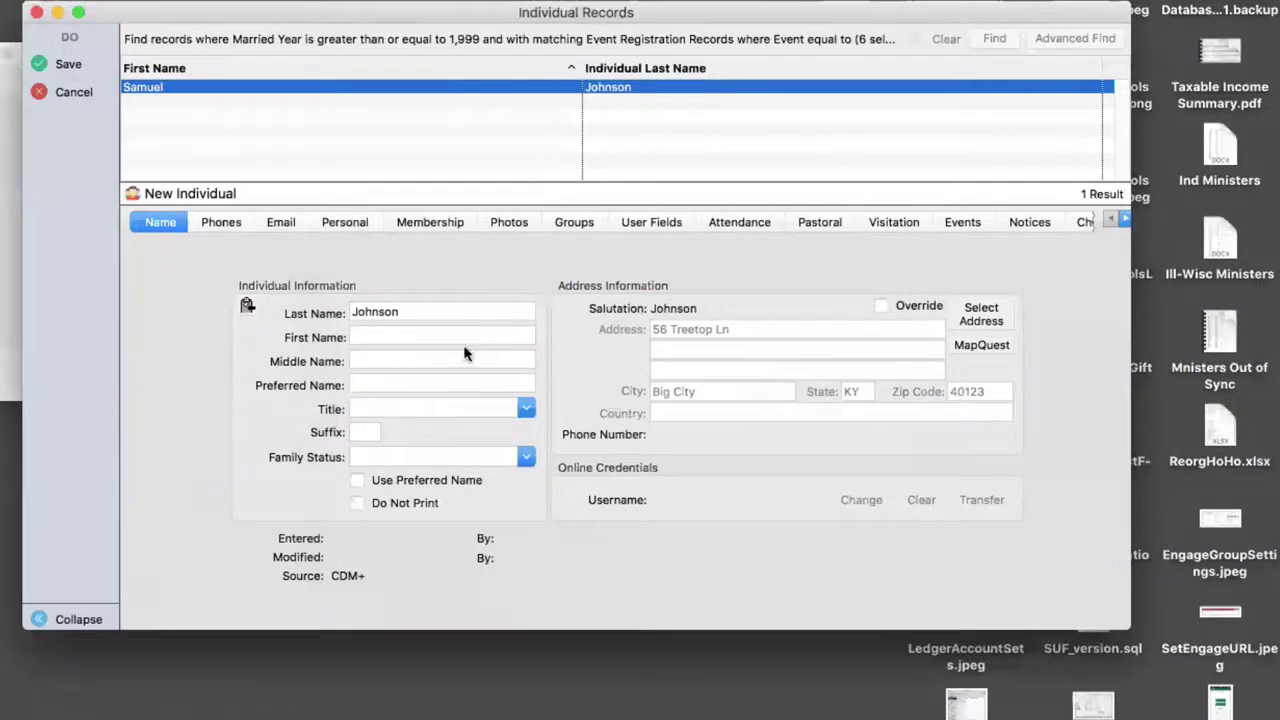
- Enter the second member's first name, set family status to Spouse, and save
{"action": "left_click", "coordinate": [452, 337]}
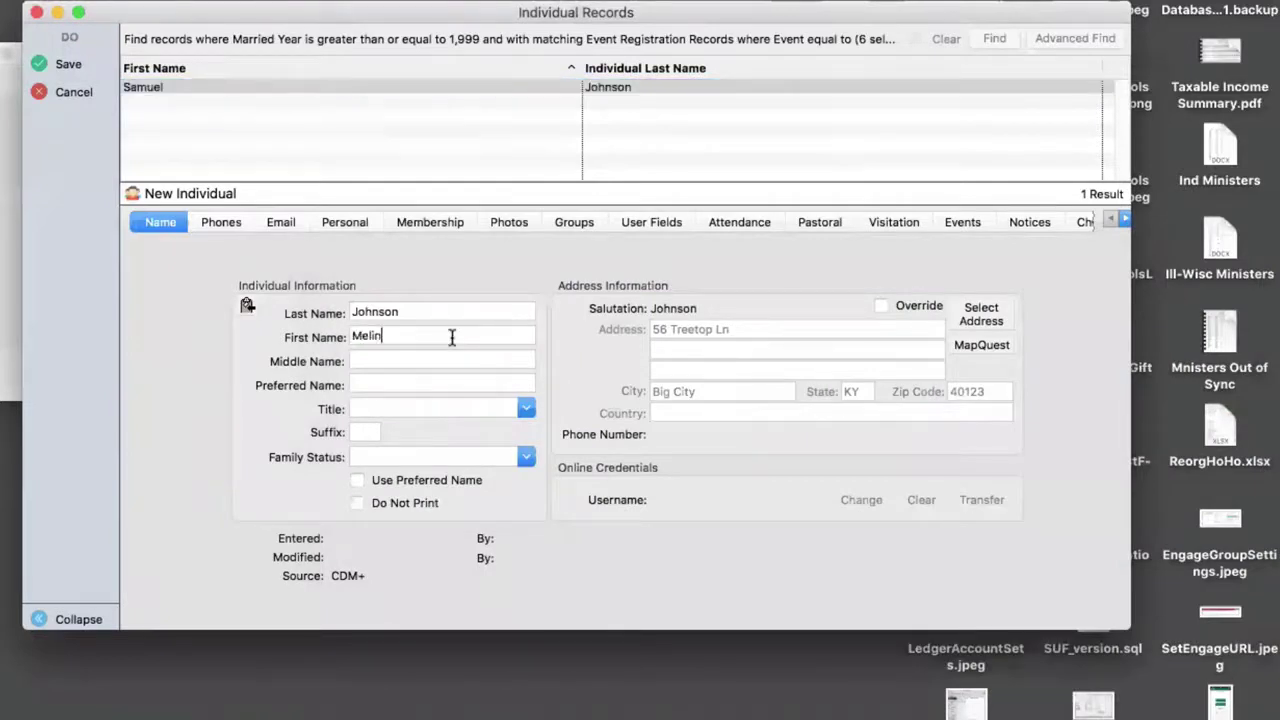
{"action": "left_click", "coordinate": [524, 458]}
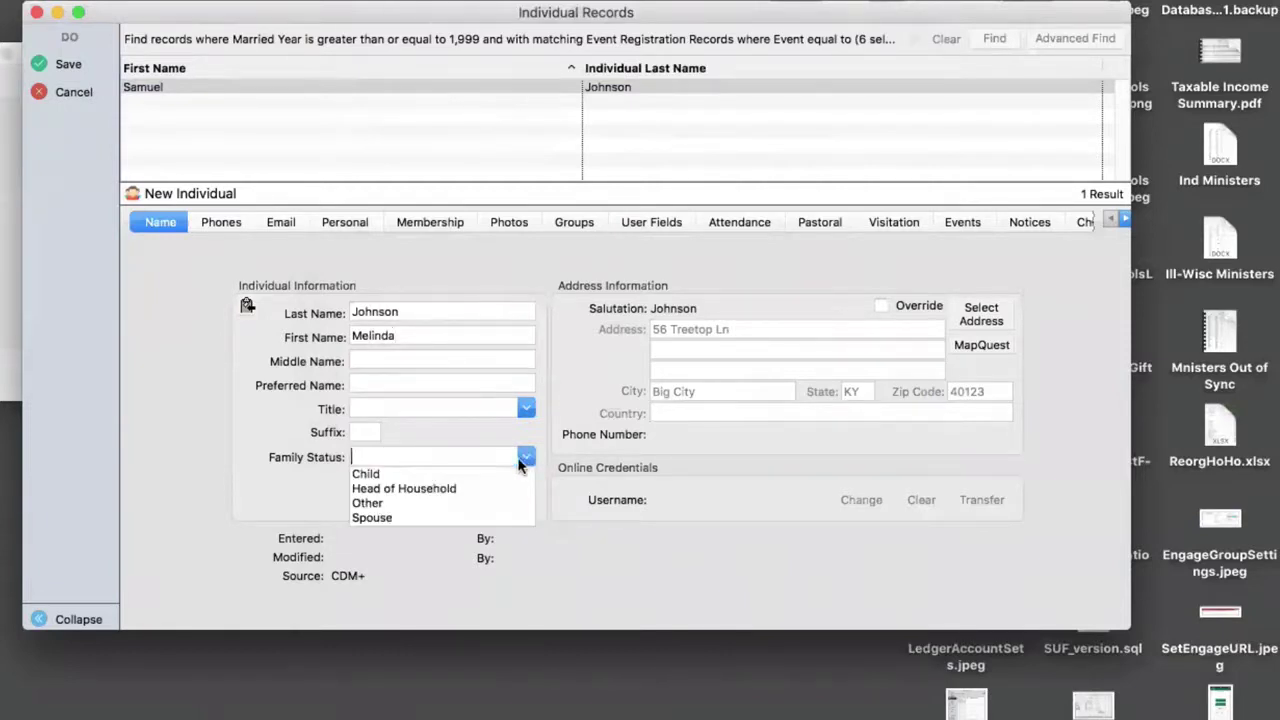
{"action": "left_click", "coordinate": [480, 452]}
{"action": "type", "text": "S"}
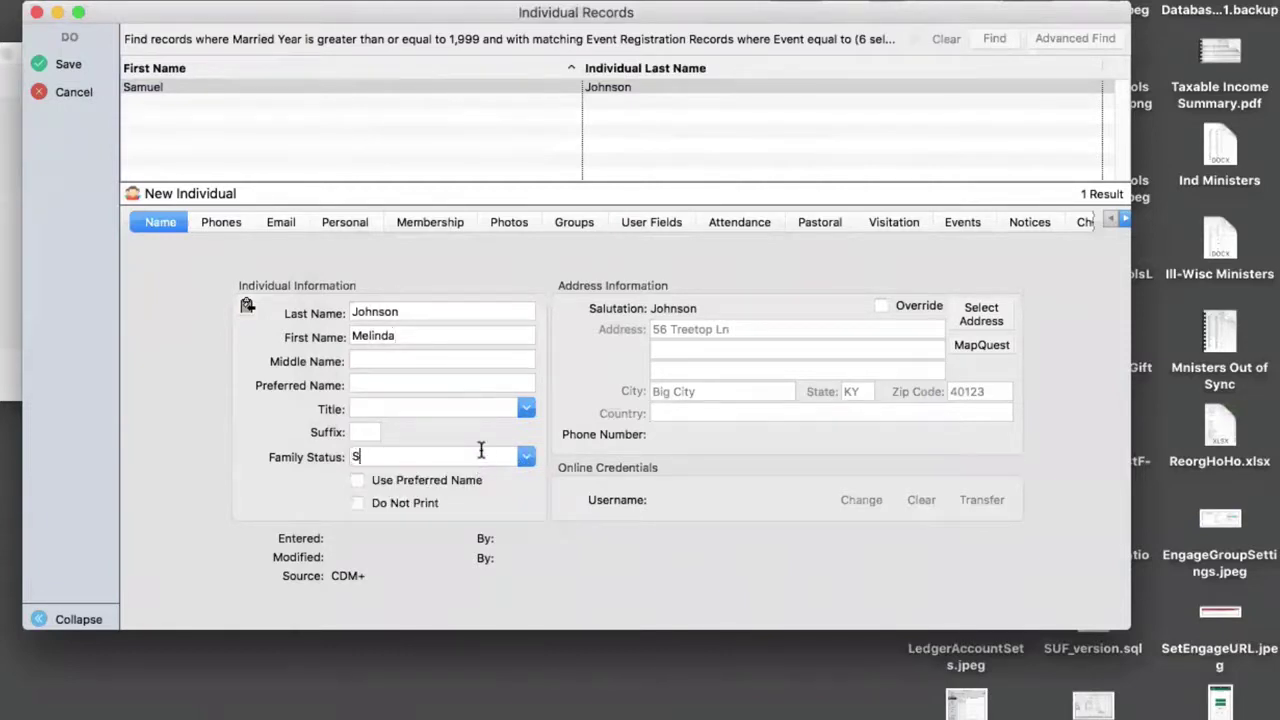
{"action": "type", "text": "p"}
{"action": "key", "text": "Tab"}
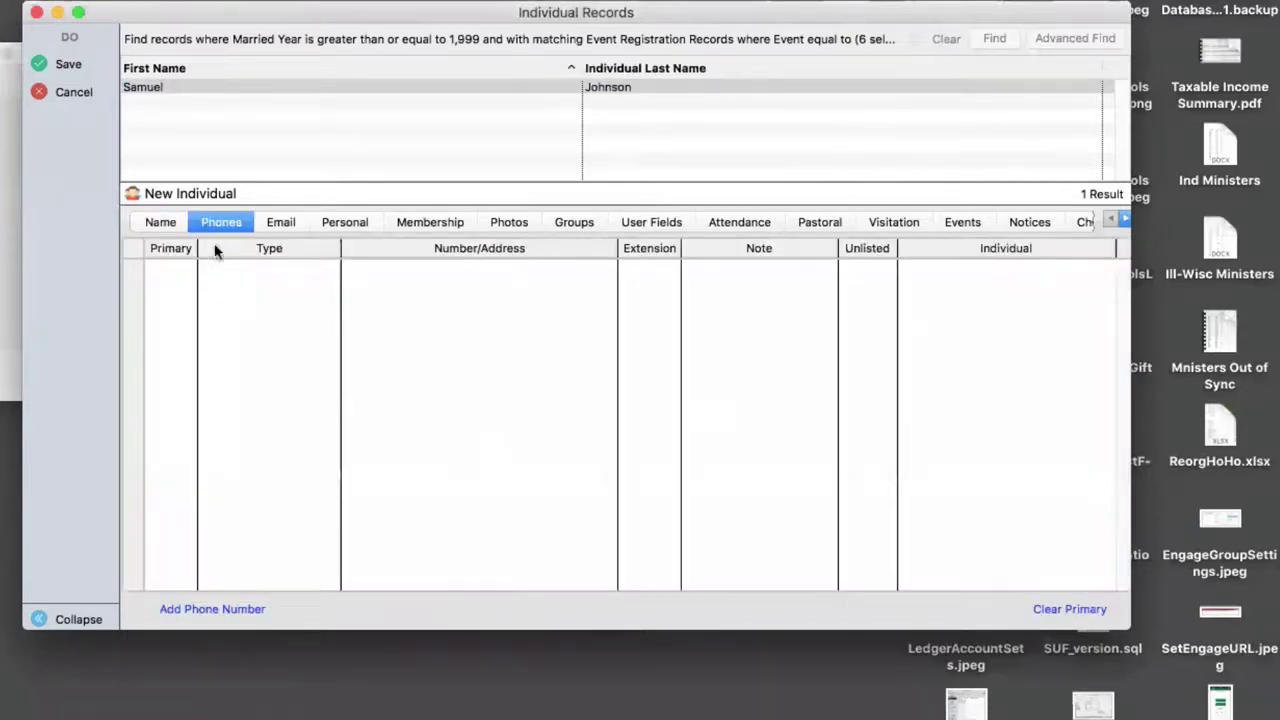
{"action": "left_click", "coordinate": [67, 63]}
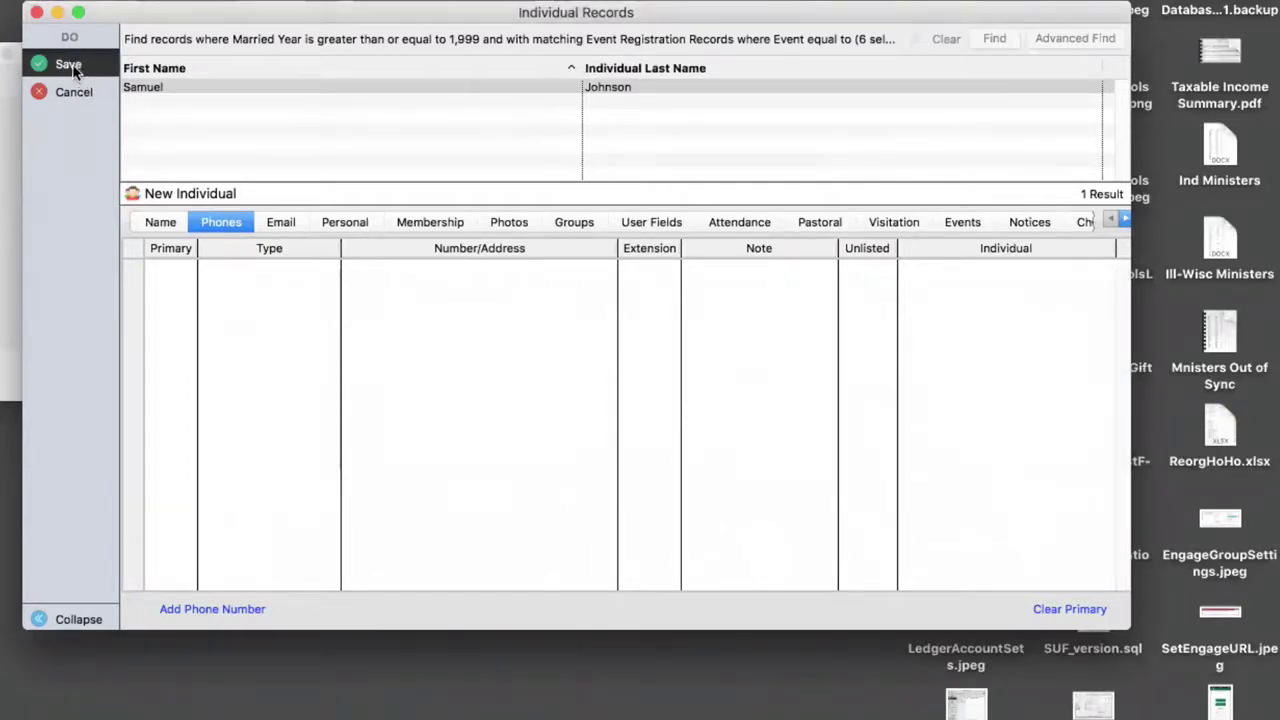
{"action": "left_click", "coordinate": [72, 66]}
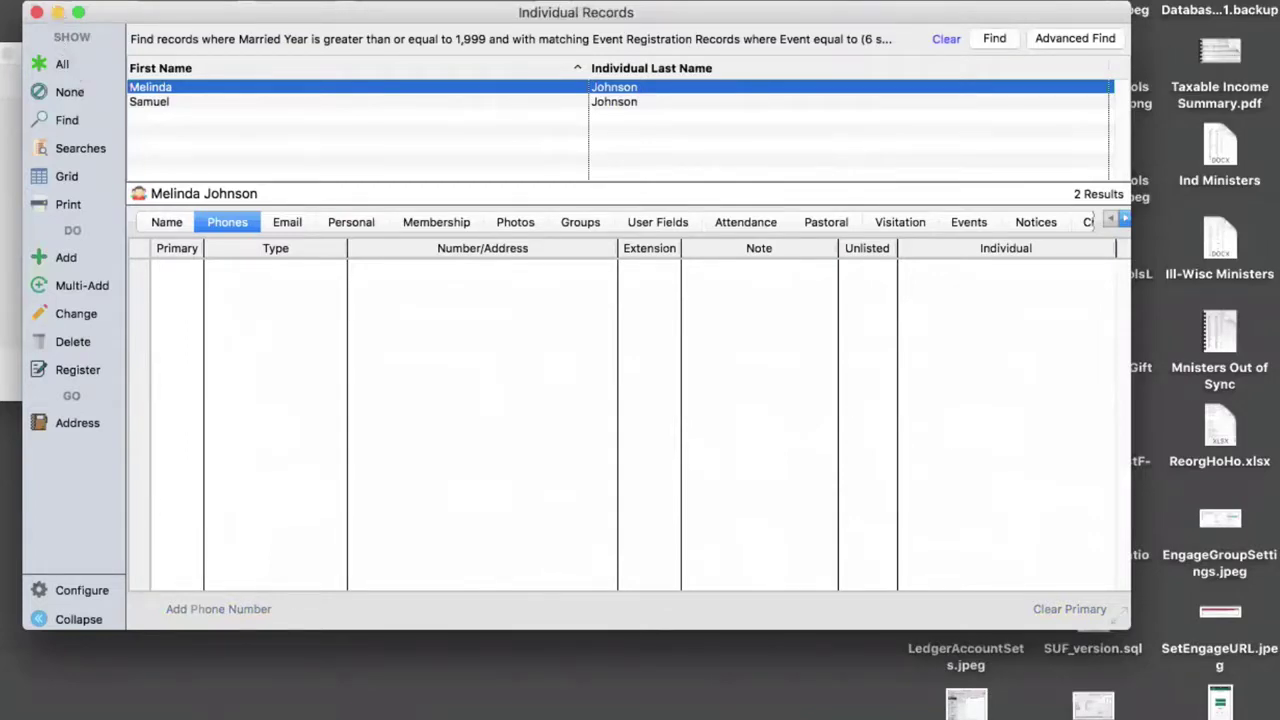
- Start a new address record from Address Records with last, mailing and salutation names filled in
{"action": "left_click", "coordinate": [17, 92]}
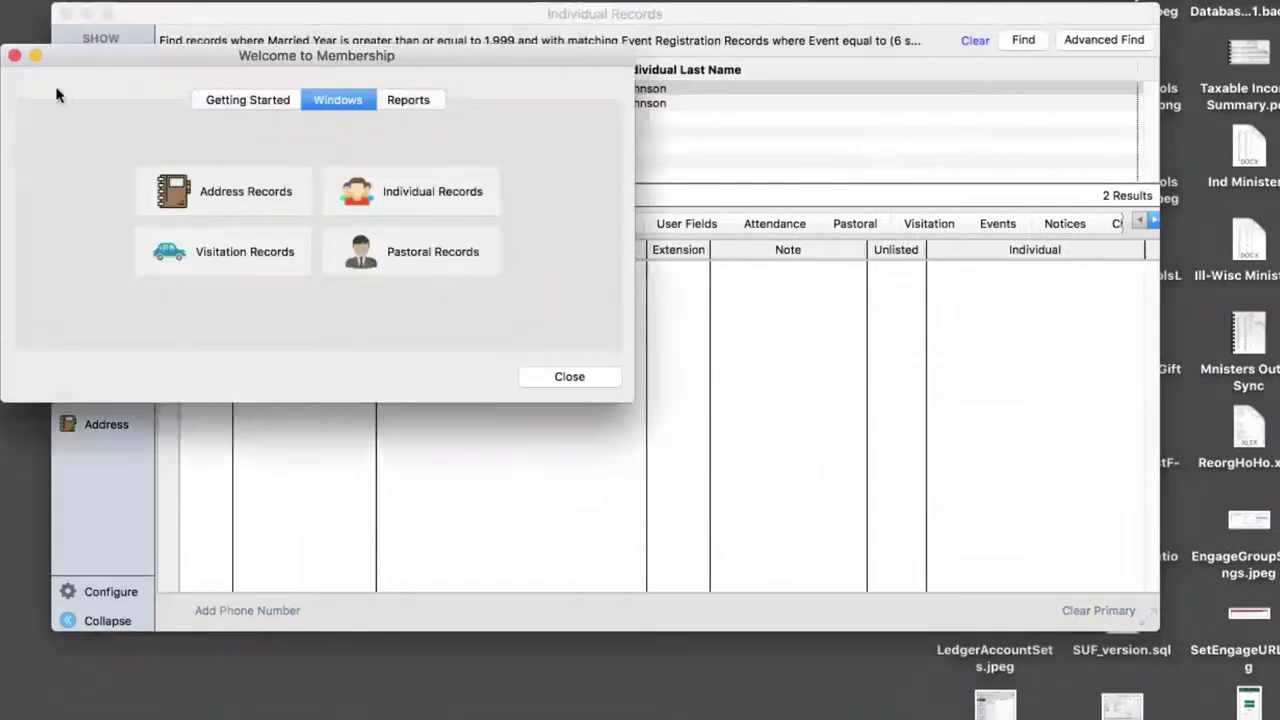
{"action": "left_click", "coordinate": [237, 192]}
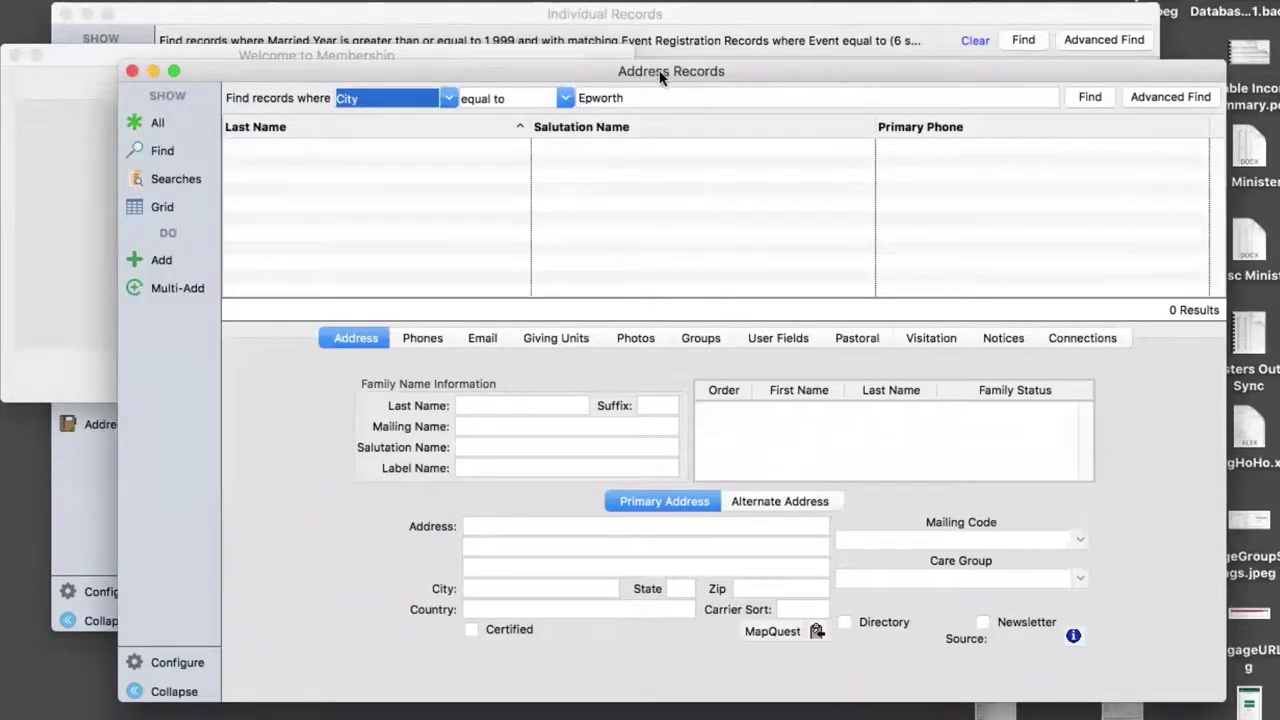
{"action": "left_click", "coordinate": [161, 262]}
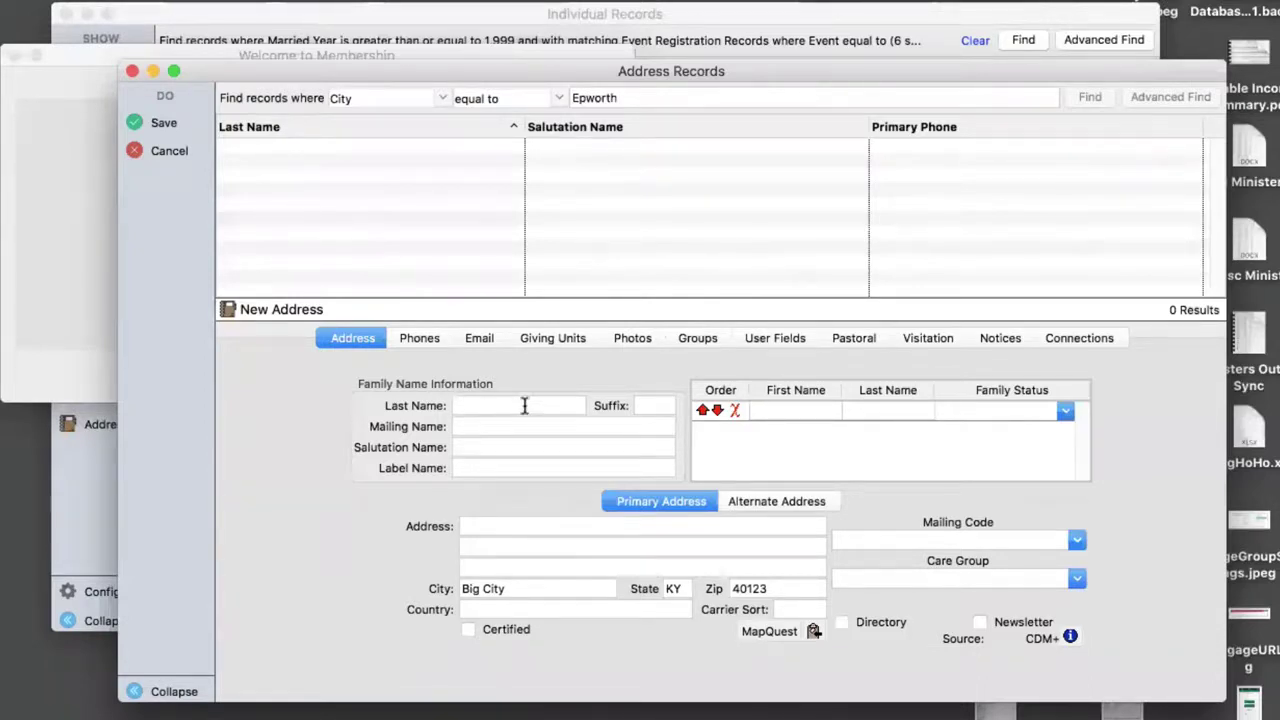
{"action": "key", "text": "Tab"}
{"action": "key", "text": "Tab"}
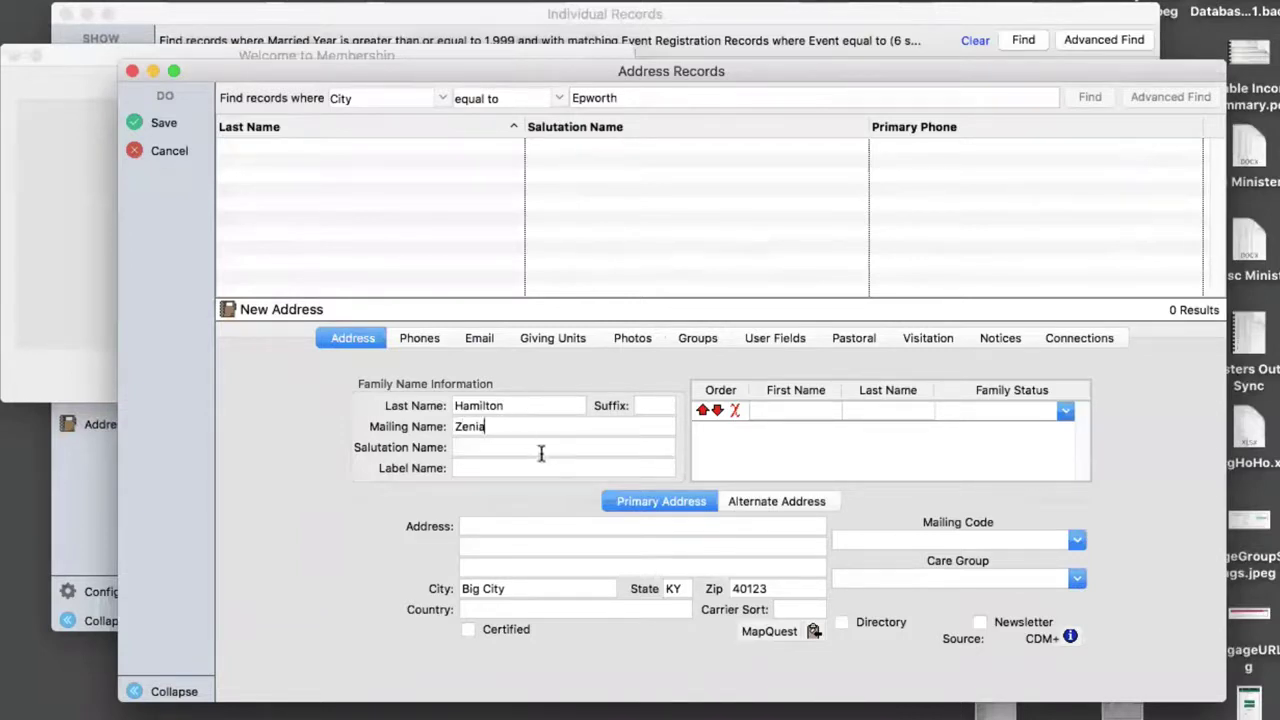
{"action": "left_click", "coordinate": [538, 450]}
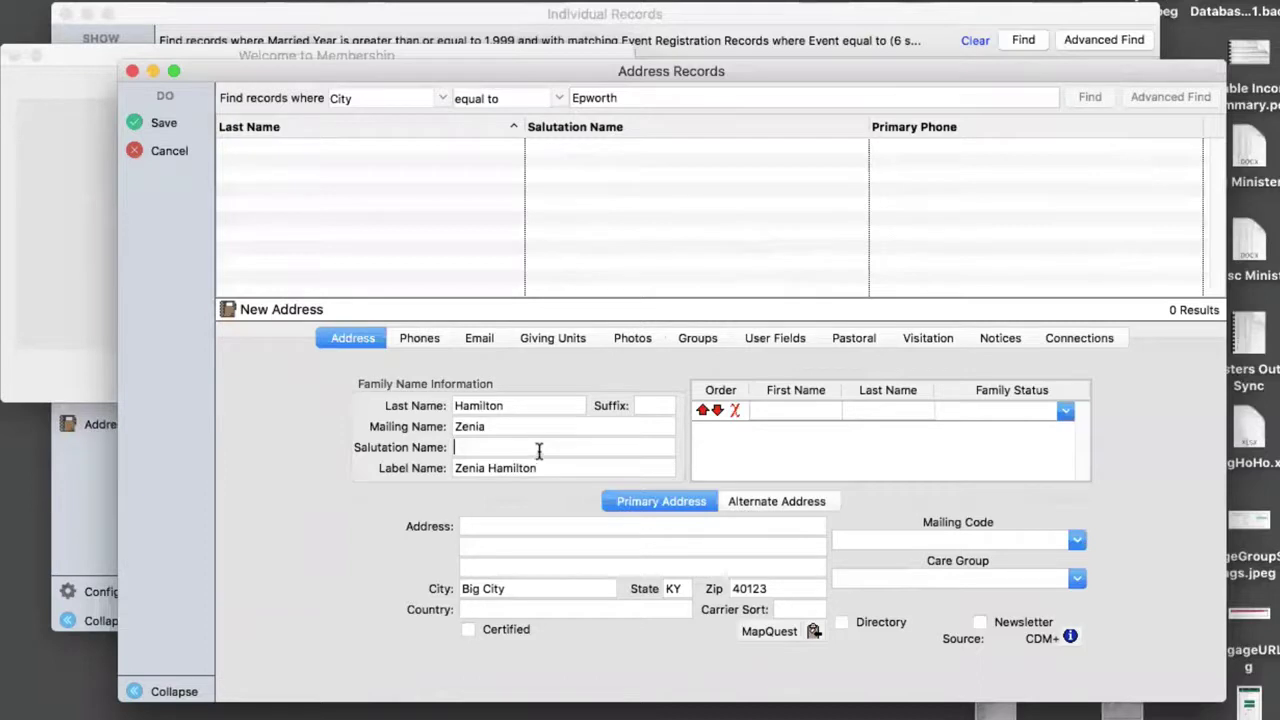
{"action": "key", "text": "Tab"}
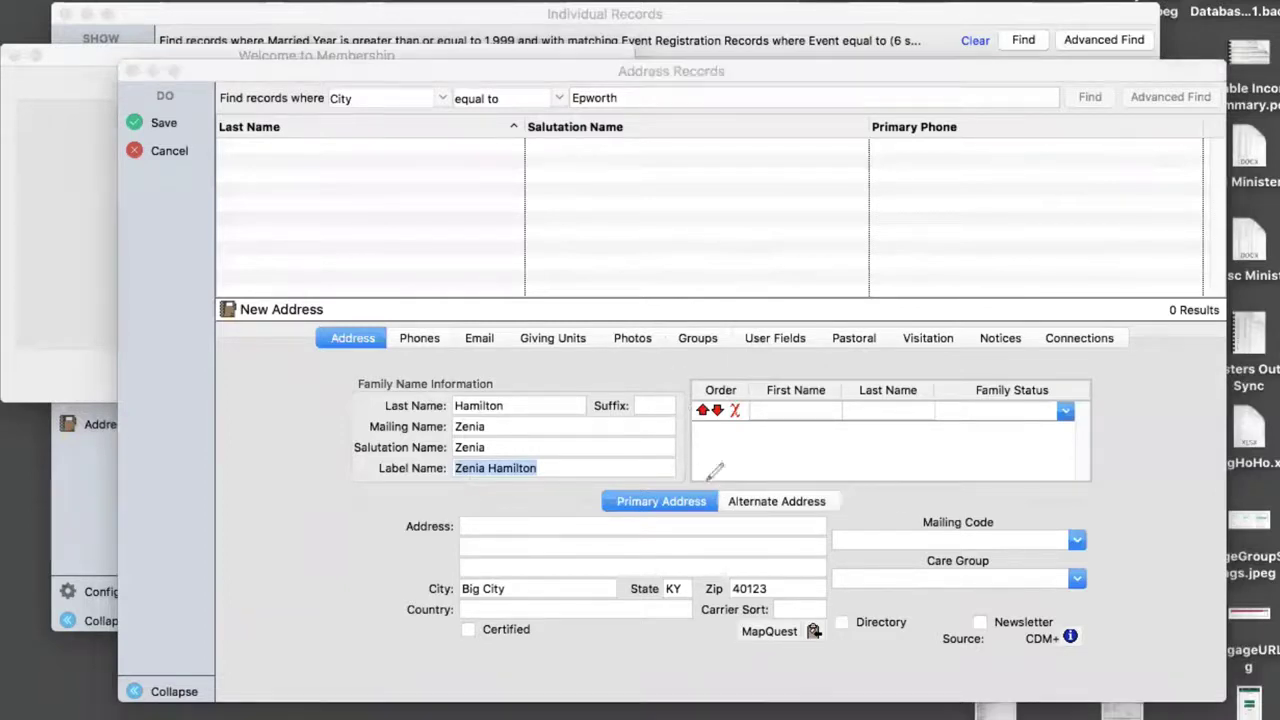
{"action": "mouse_move", "coordinate": [687, 349]}
{"action": "left_mouse_down"}
{"action": "mouse_move", "coordinate": [690, 430]}
{"action": "mouse_move", "coordinate": [1108, 451]}
{"action": "mouse_move", "coordinate": [1089, 360]}
{"action": "mouse_move", "coordinate": [926, 366]}
{"action": "left_mouse_up"}
{"action": "left_click_drag", "start_coordinate": [810, 353], "coordinate": [700, 365]}
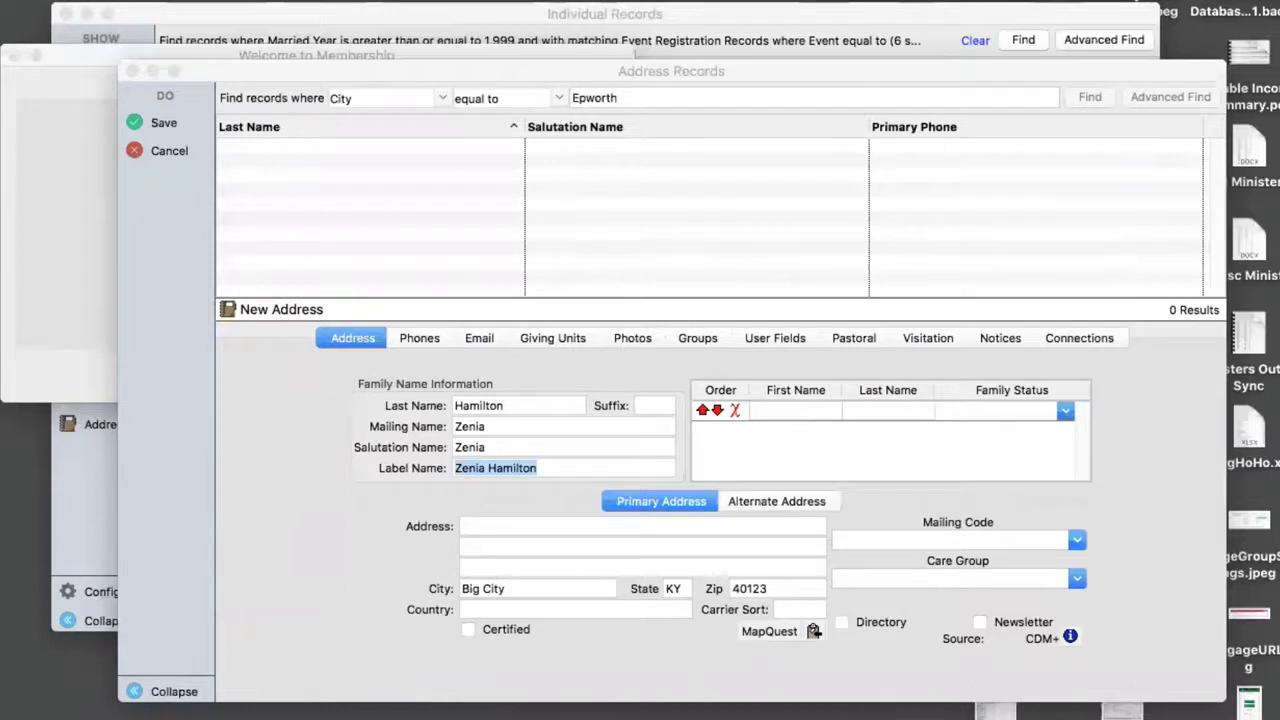
- Add the family member's first name as Head of Household and save the address
{"action": "left_click", "coordinate": [818, 411]}
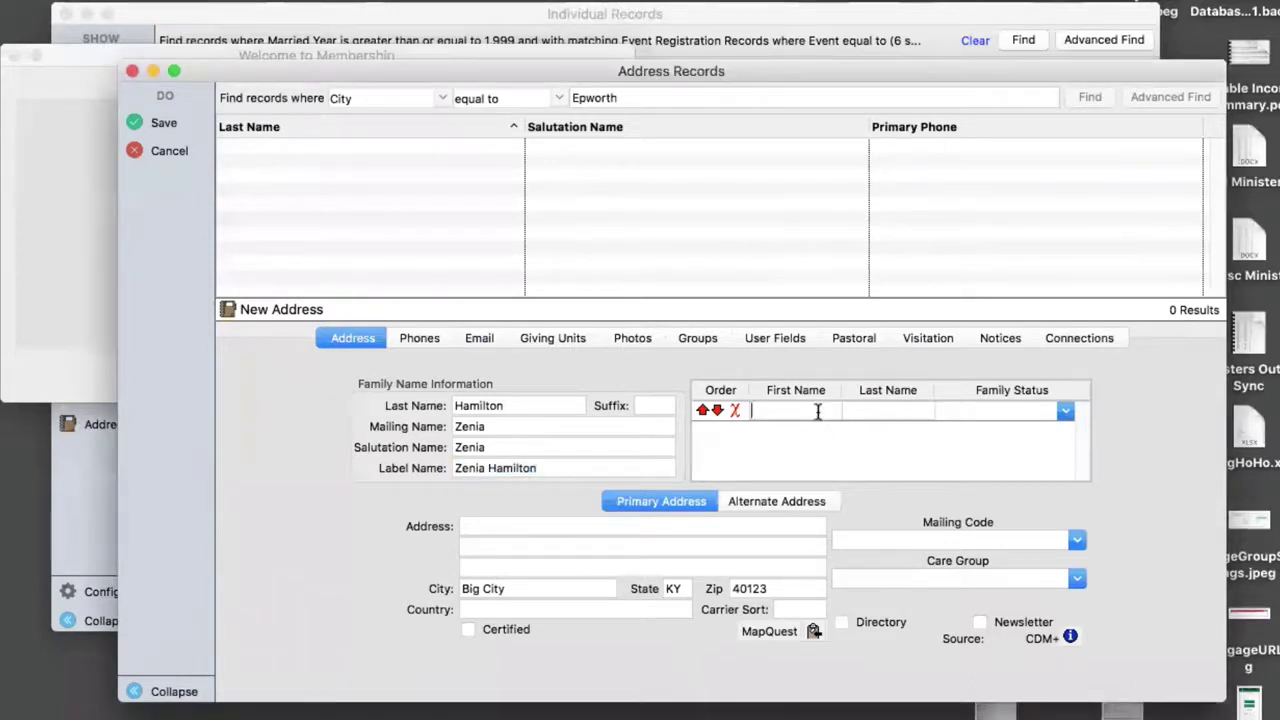
{"action": "key", "text": "Tab"}
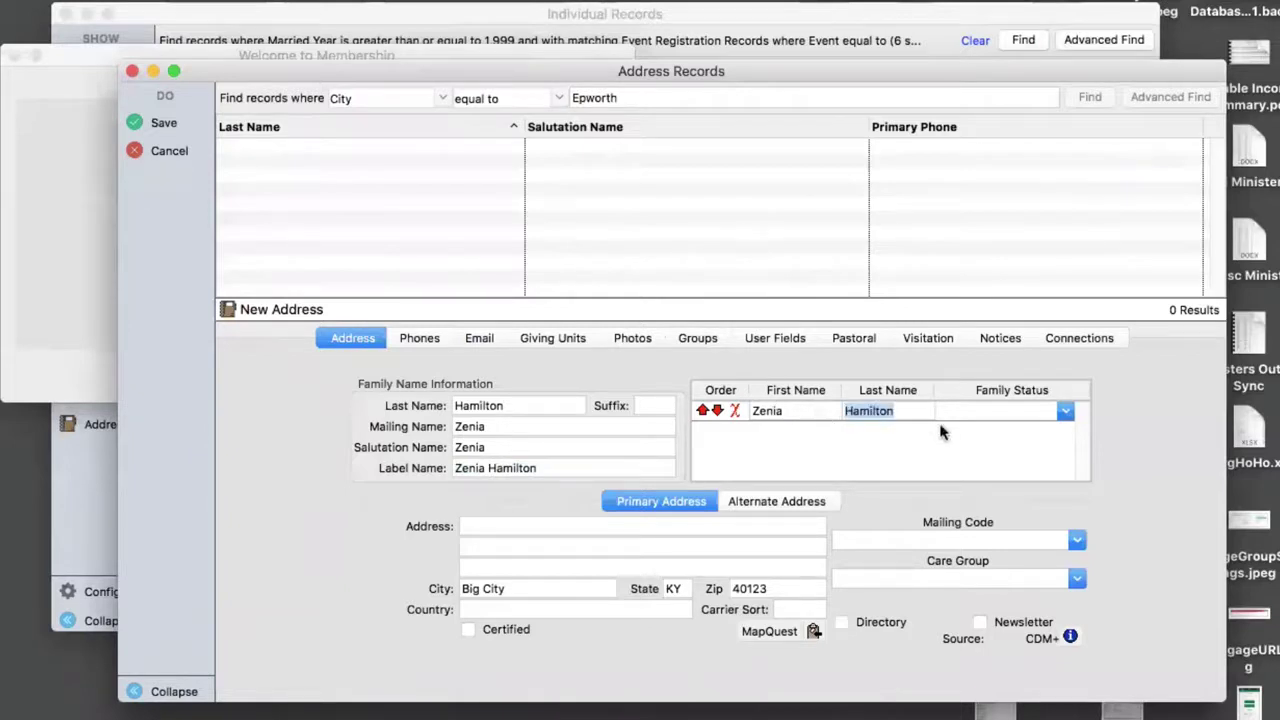
{"action": "left_click", "coordinate": [1065, 413]}
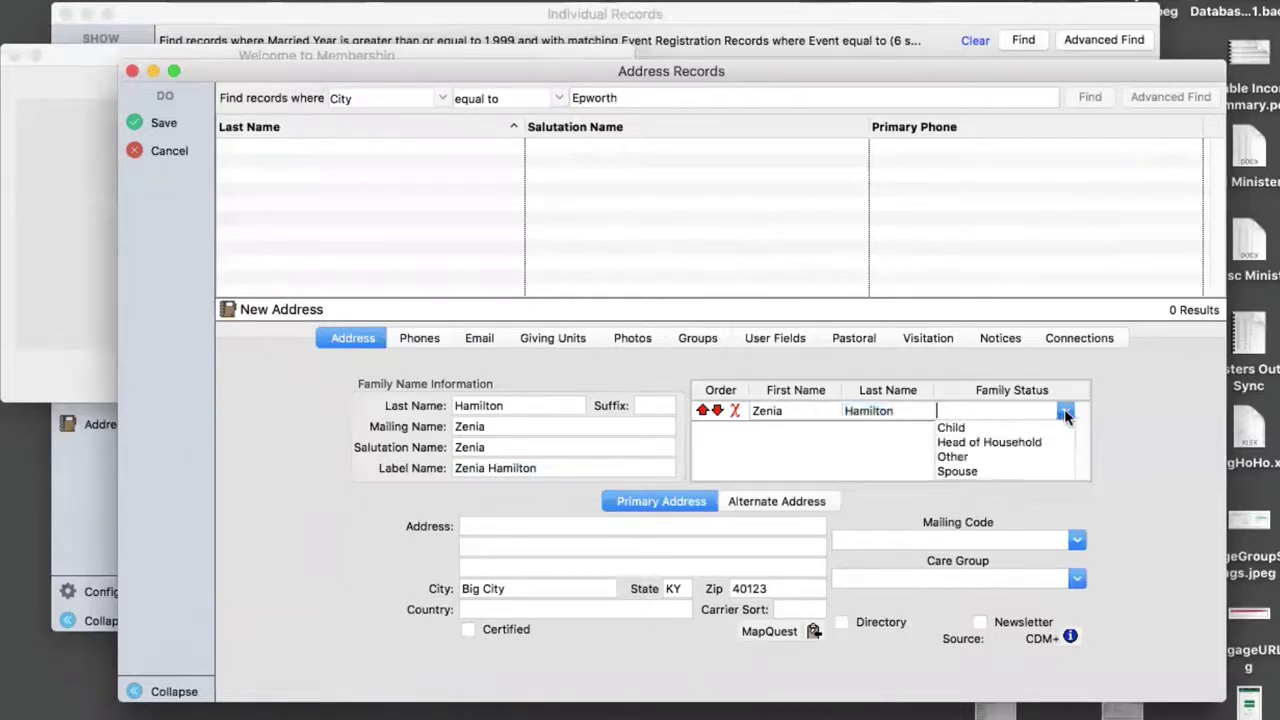
{"action": "left_click", "coordinate": [1014, 443]}
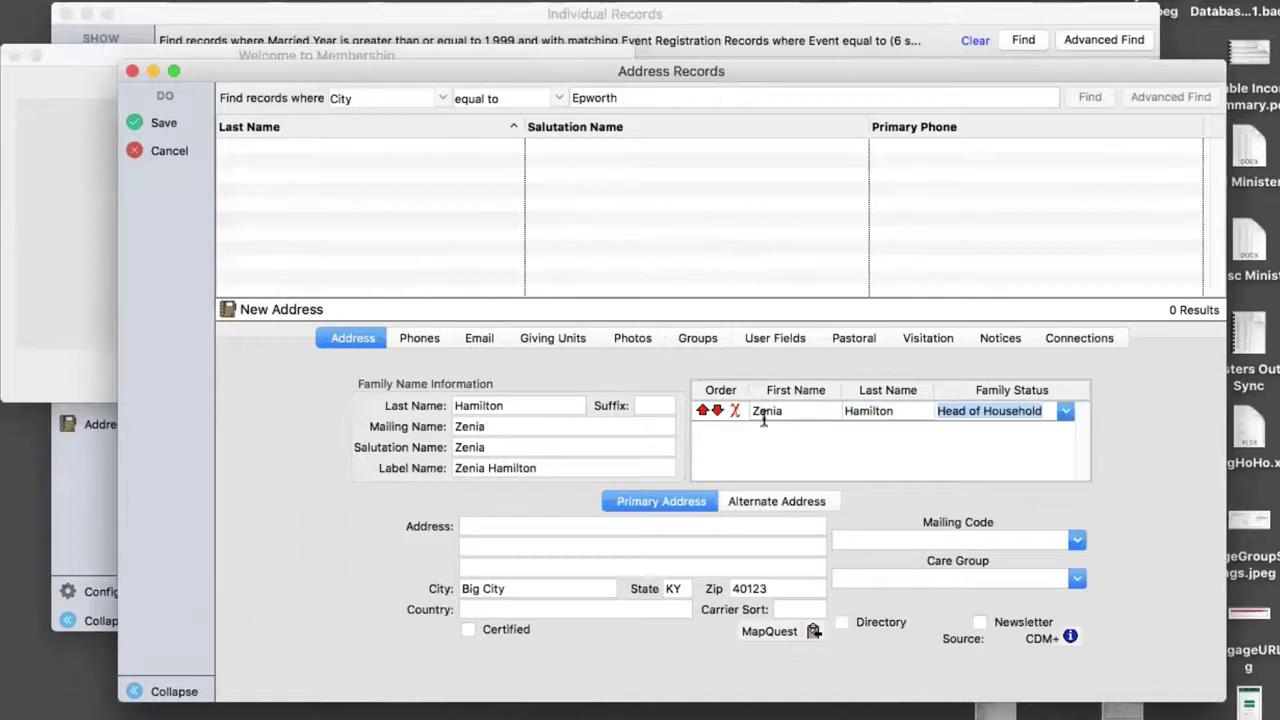
{"action": "left_click", "coordinate": [156, 122]}
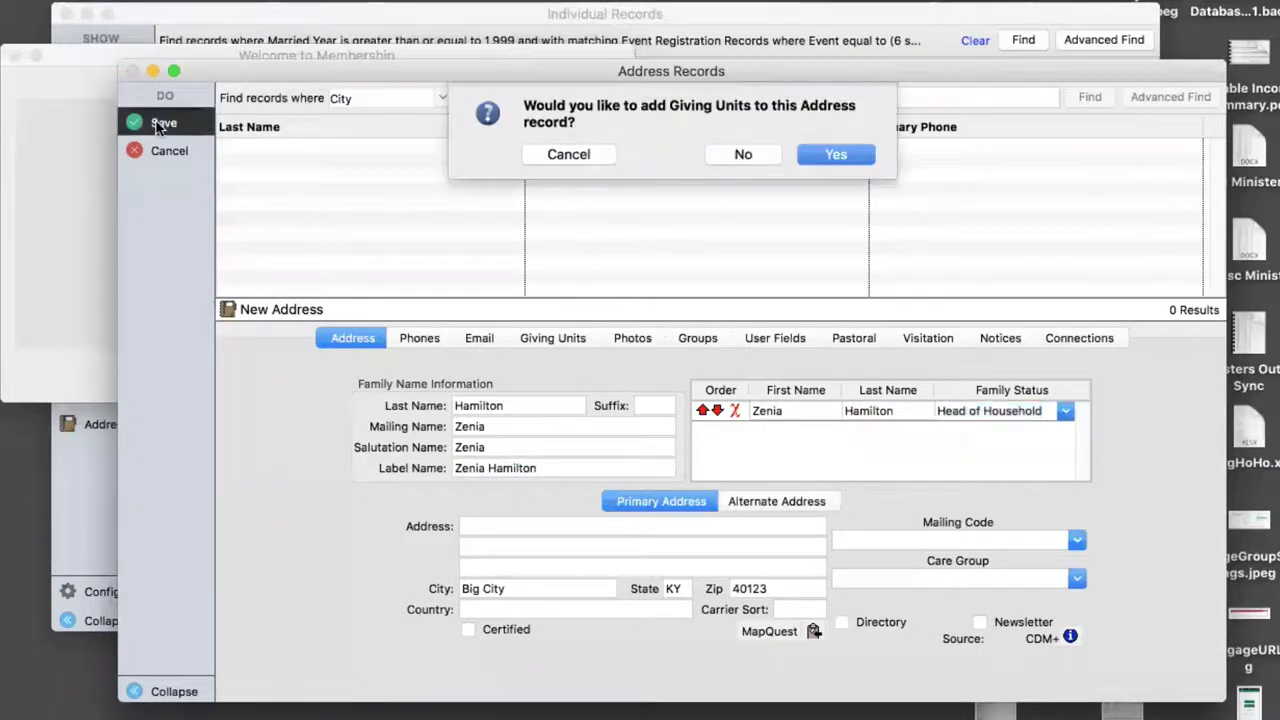
- Decline adding giving units so the new address record is saved
{"action": "left_click", "coordinate": [743, 155]}
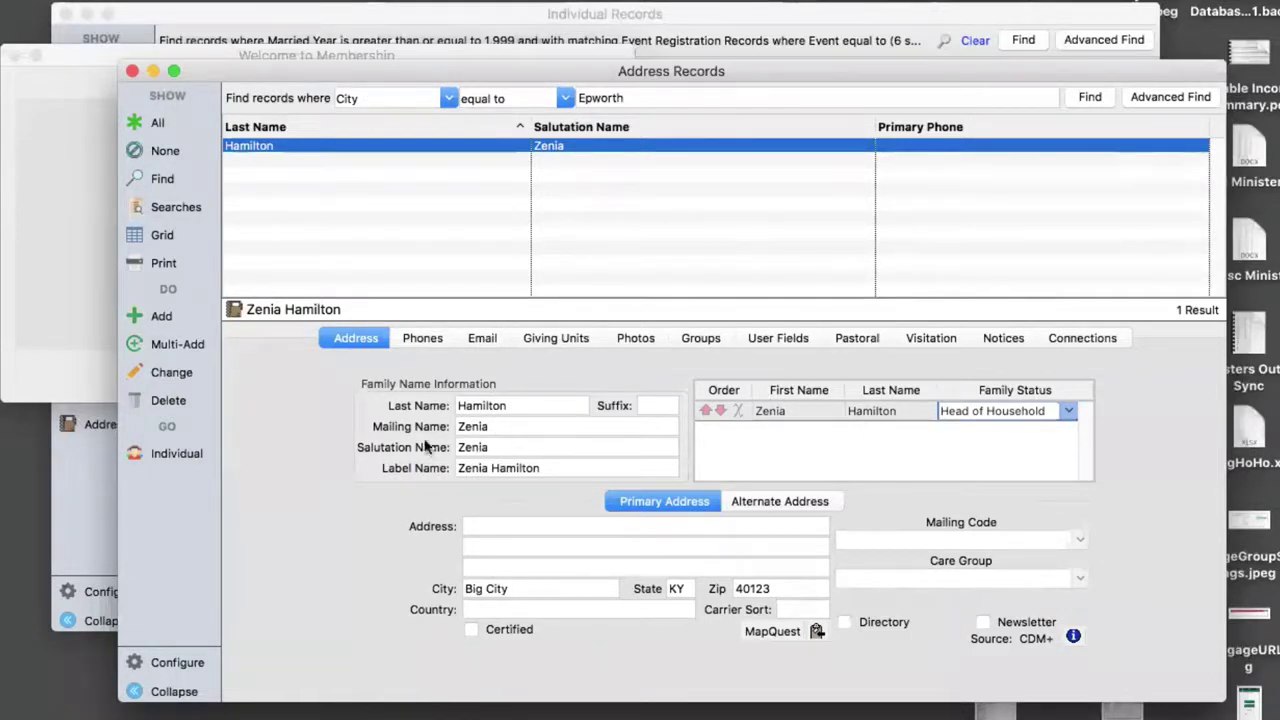
- Open the household member's individual record, review the Name tab, and edit her Phones
{"action": "left_click", "coordinate": [172, 457]}
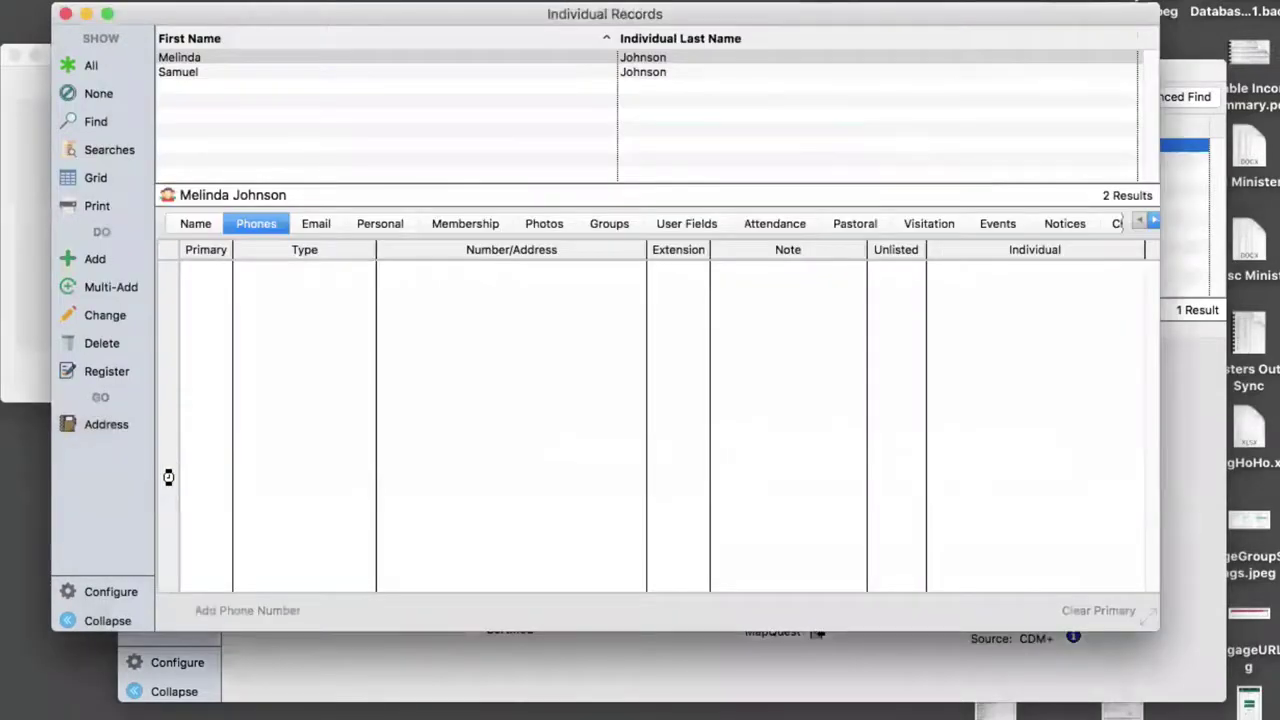
{"action": "left_click", "coordinate": [195, 226]}
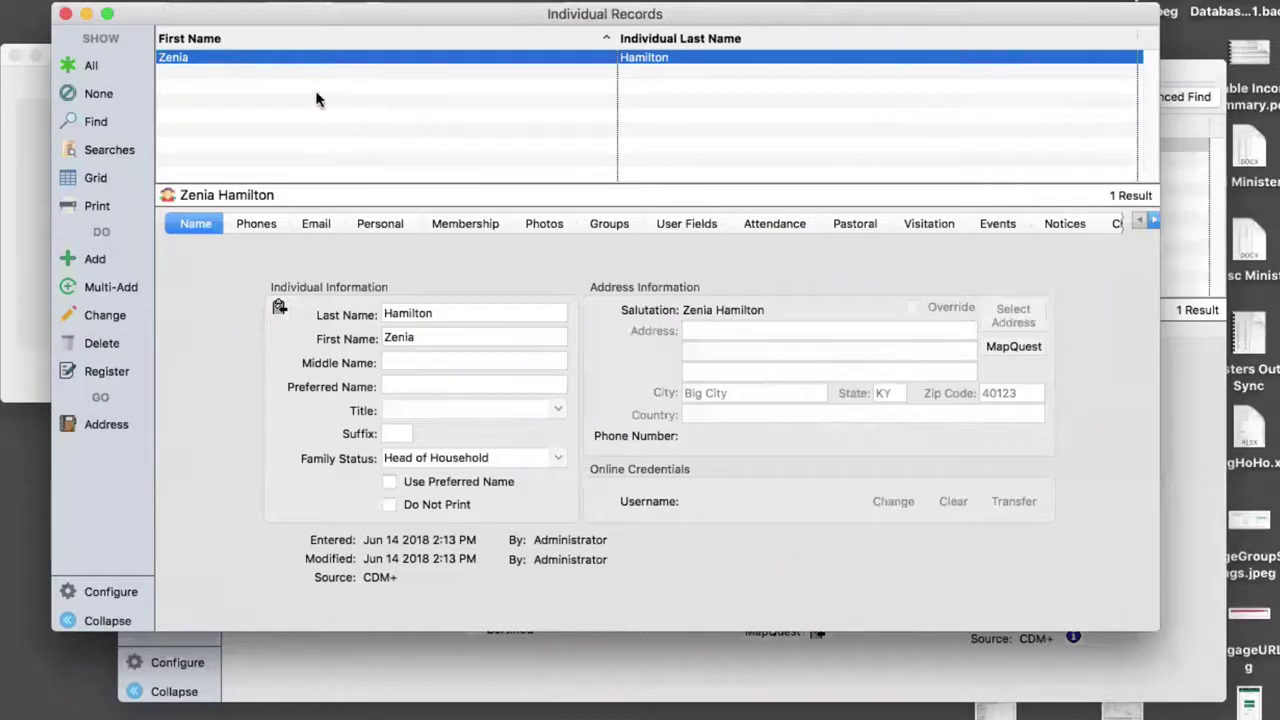
{"action": "left_click", "coordinate": [257, 224]}
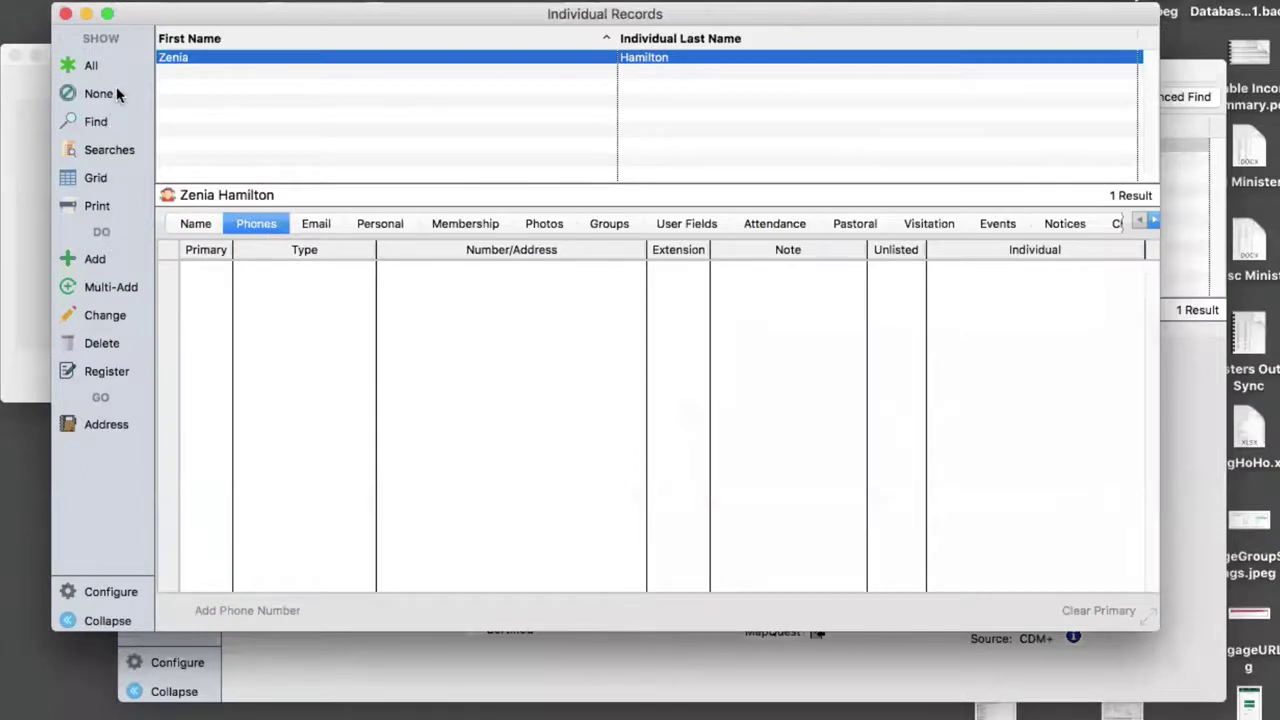
{"action": "left_click", "coordinate": [105, 315]}
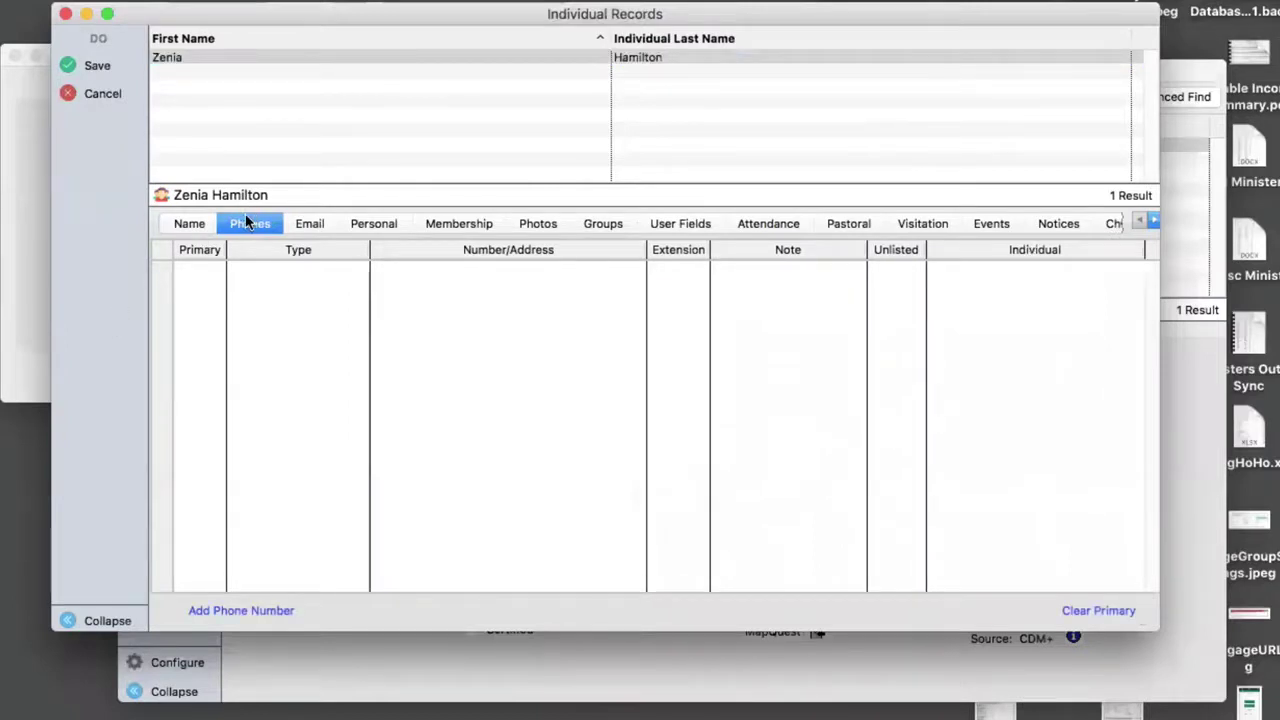
- Add a Cell phone number with the note 'Do not call after 8:00 pm' and save
{"action": "left_click", "coordinate": [244, 611]}
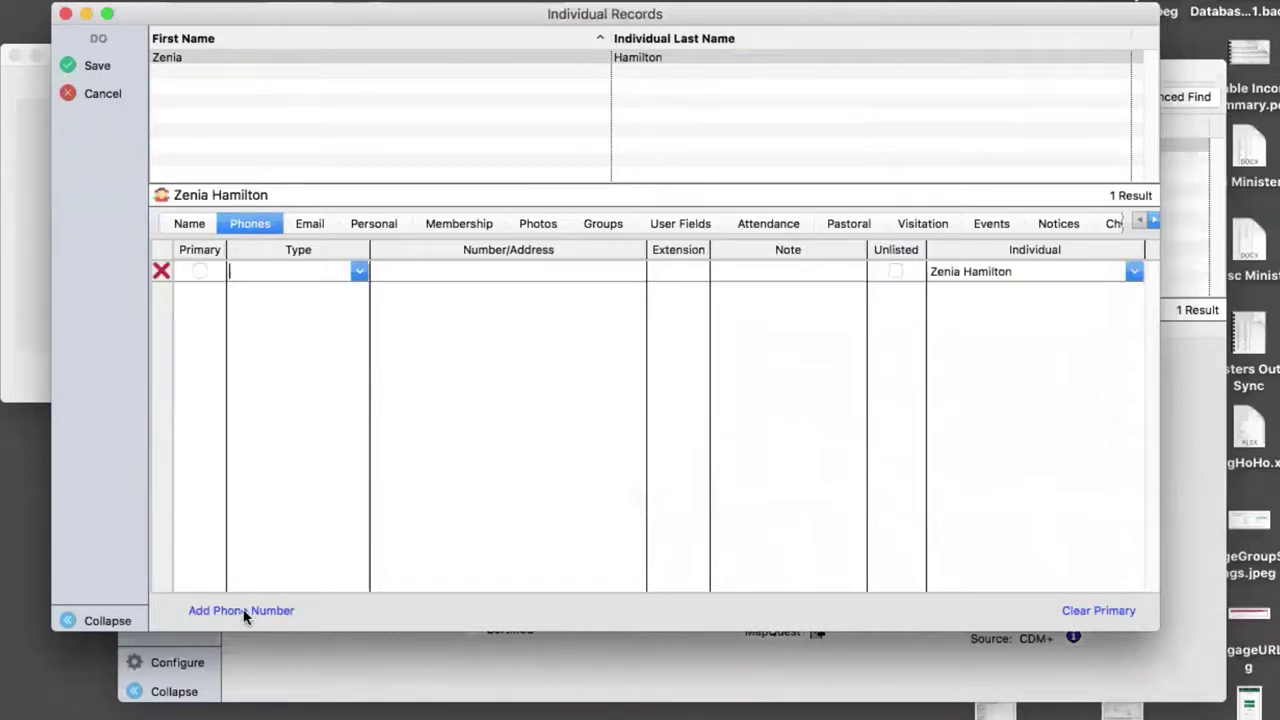
{"action": "left_click", "coordinate": [357, 272]}
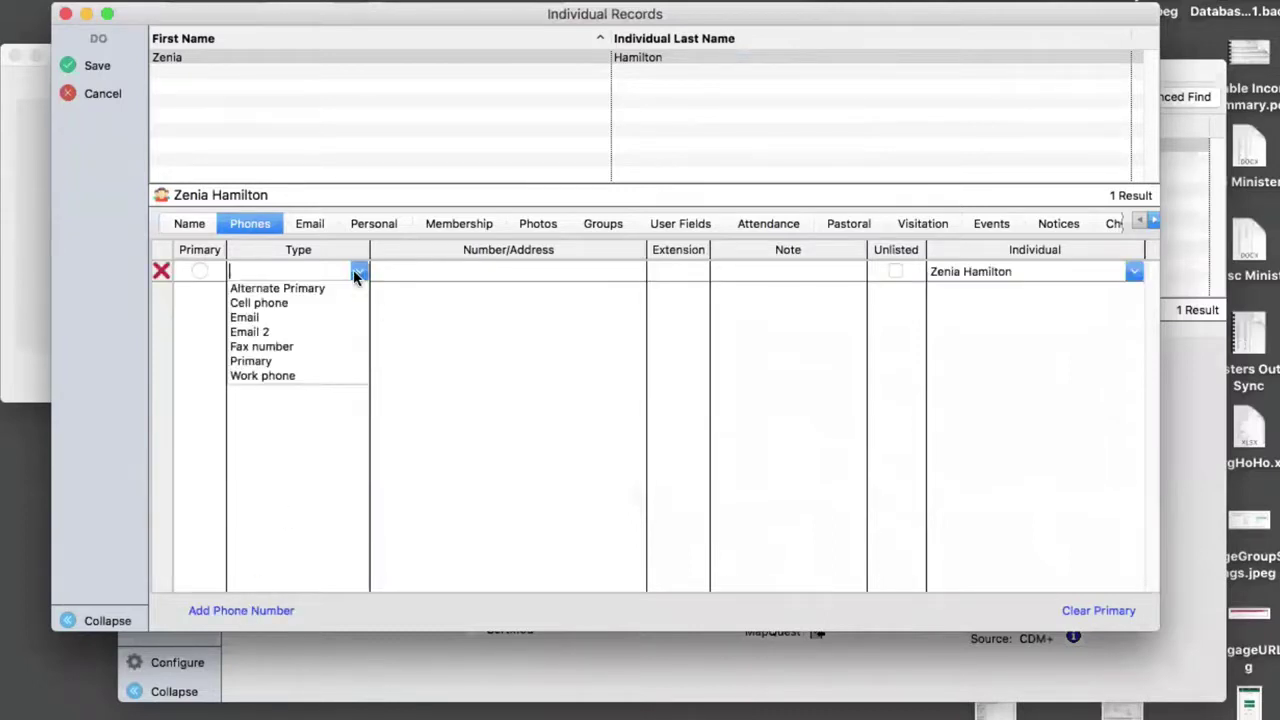
{"action": "left_click", "coordinate": [279, 300]}
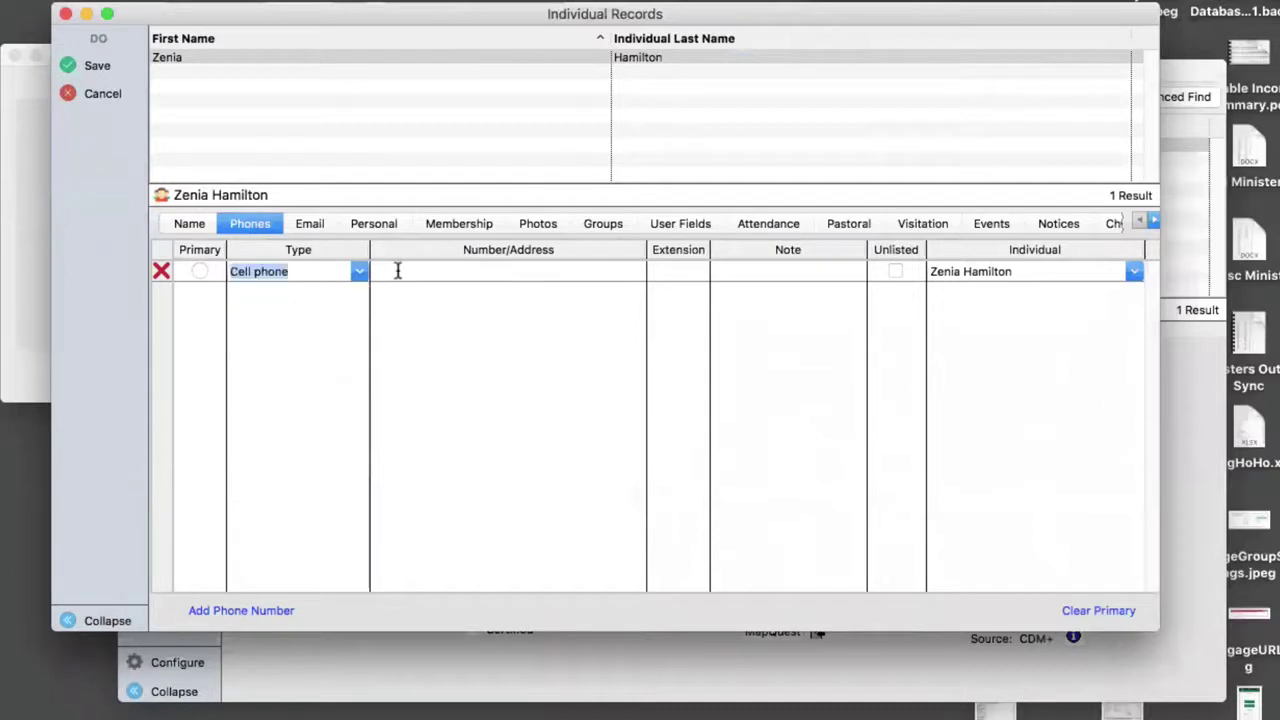
{"action": "left_click", "coordinate": [400, 277]}
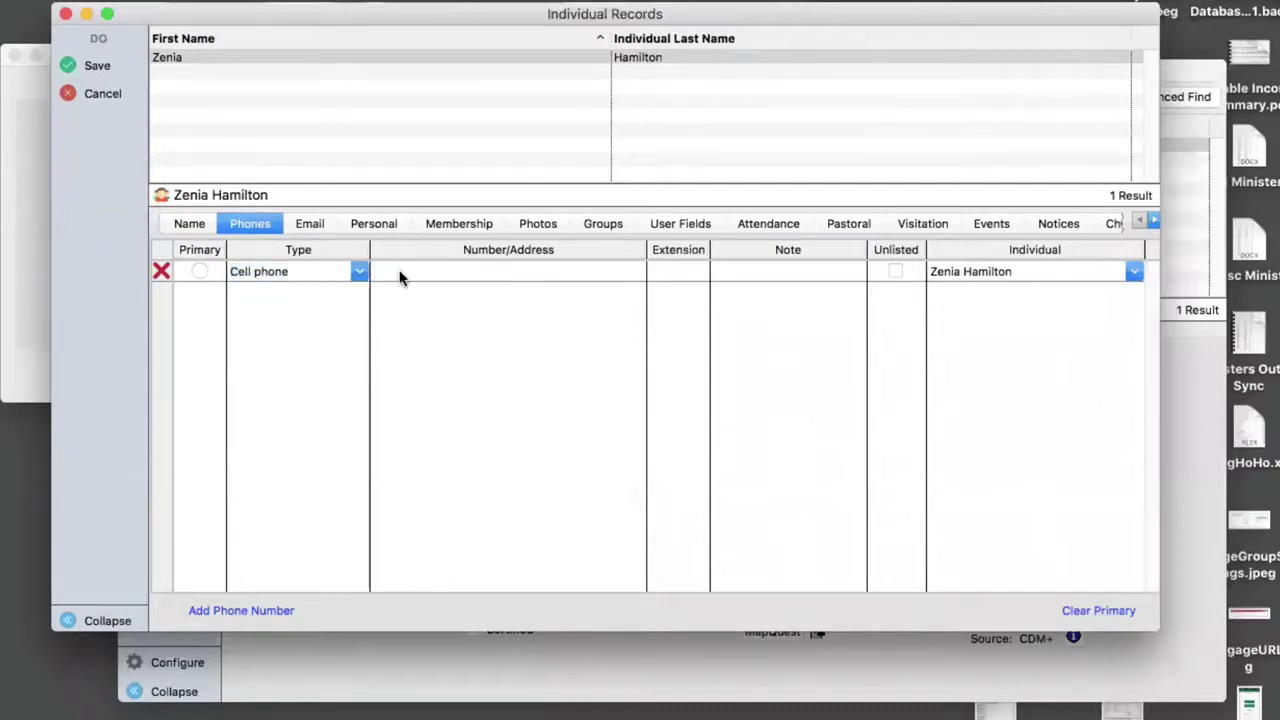
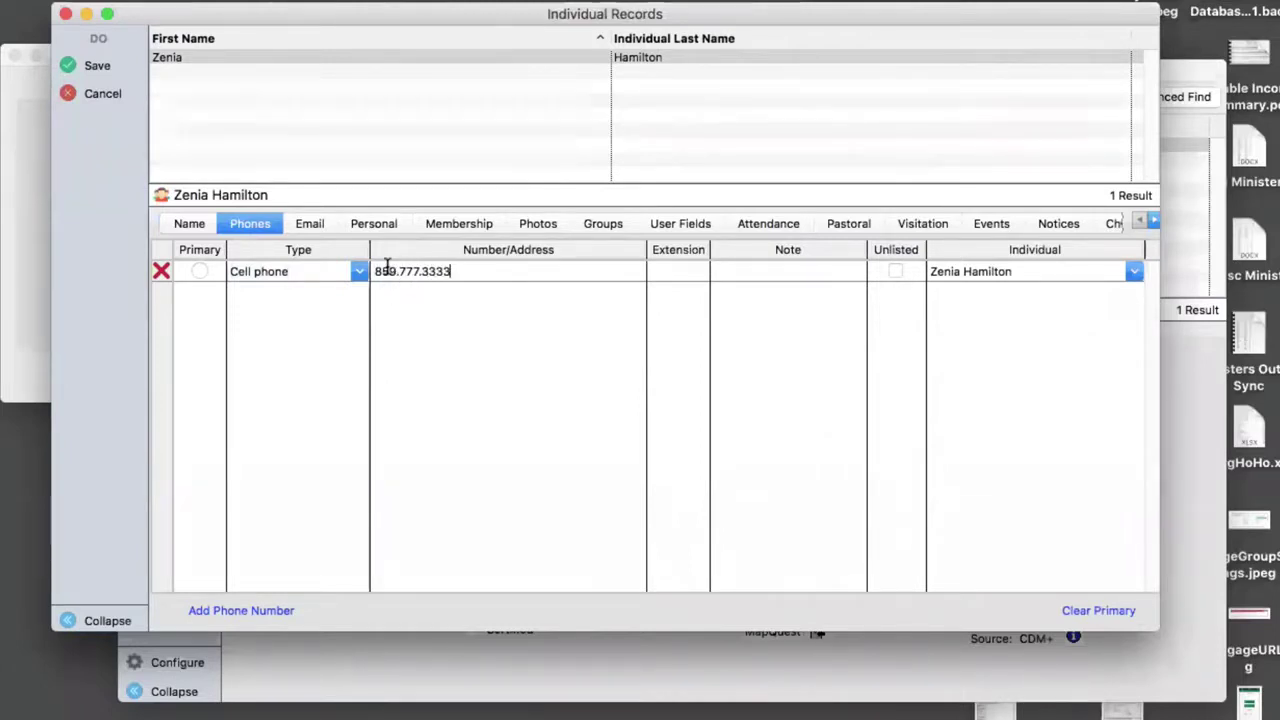
{"action": "key", "text": "Tab"}
{"action": "left_click", "coordinate": [737, 272]}
{"action": "type", "text": "Do not"}
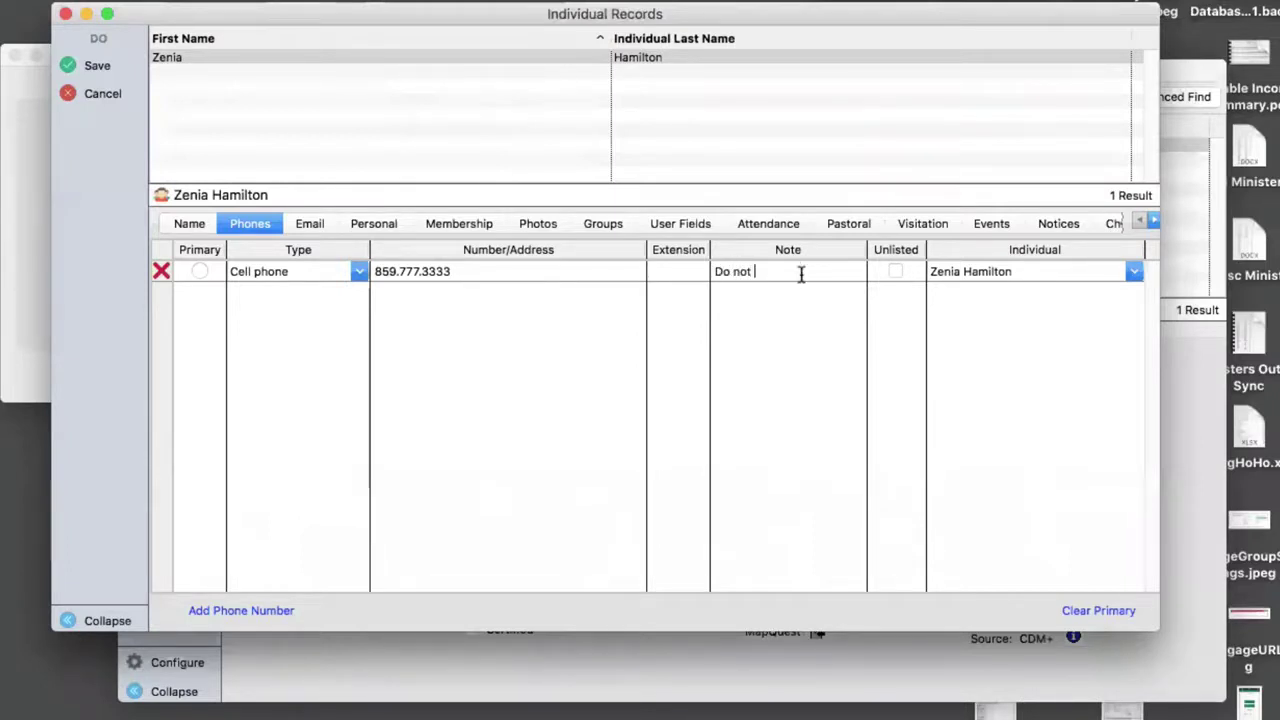
{"action": "type", "text": " call after 8:00 pm"}
{"action": "left_click", "coordinate": [104, 68]}
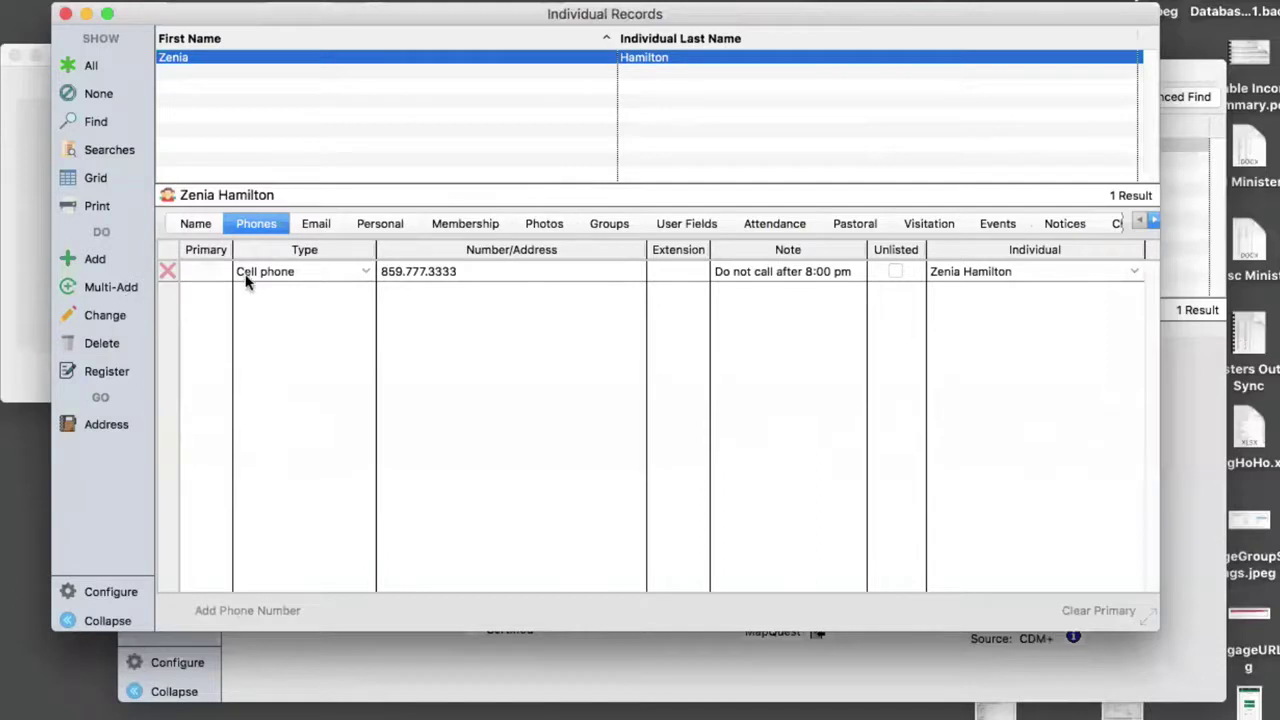
- Mark the cell phone as the primary number and save the record
{"action": "left_click", "coordinate": [108, 318]}
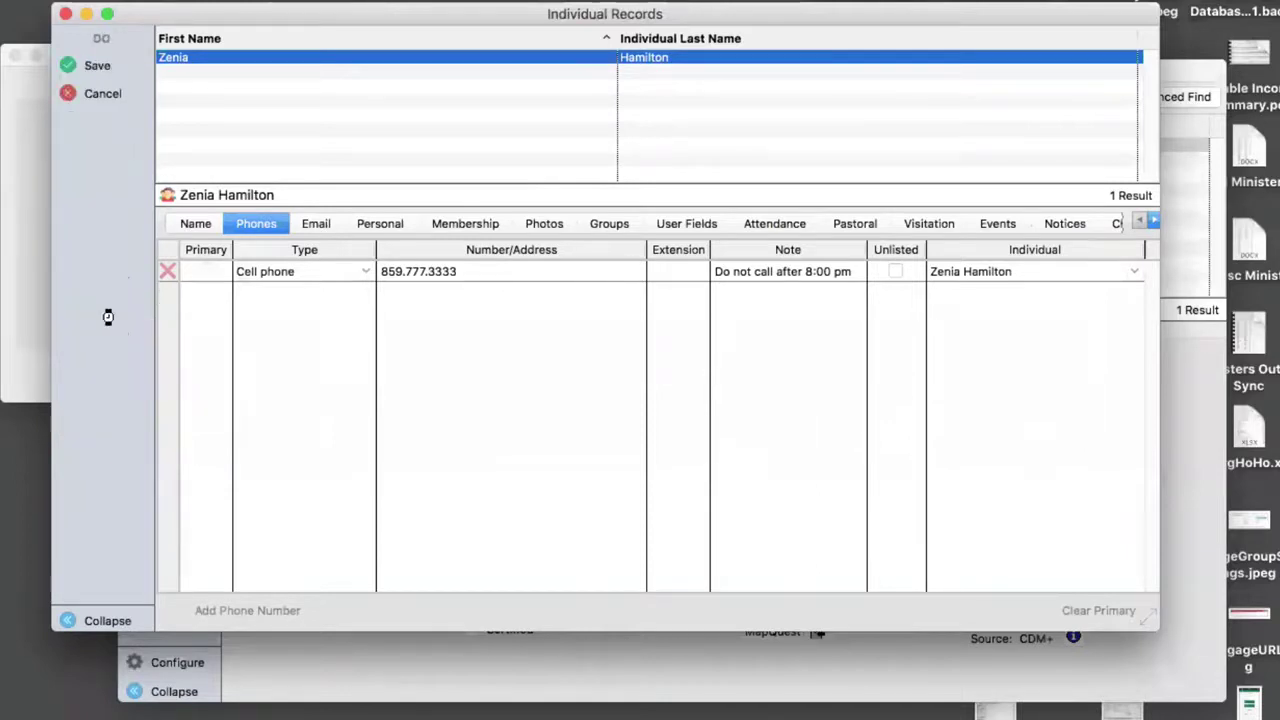
{"action": "left_click", "coordinate": [198, 270]}
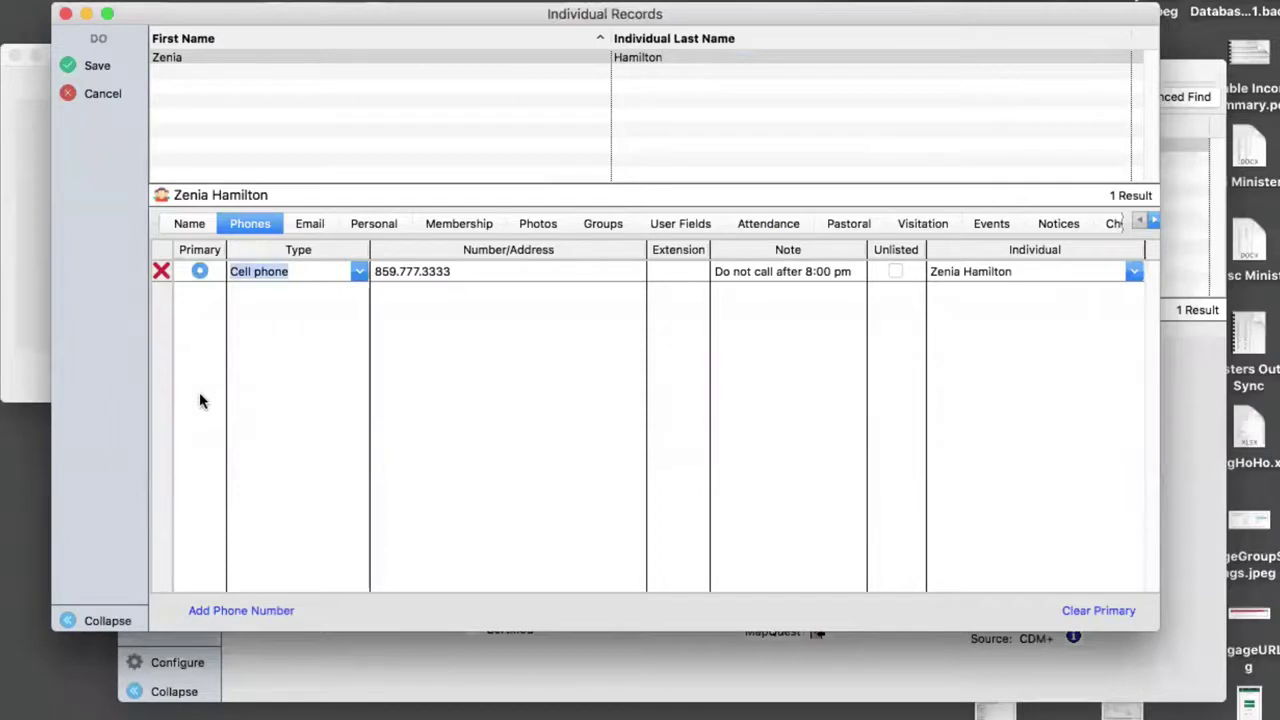
{"action": "left_click", "coordinate": [96, 65]}
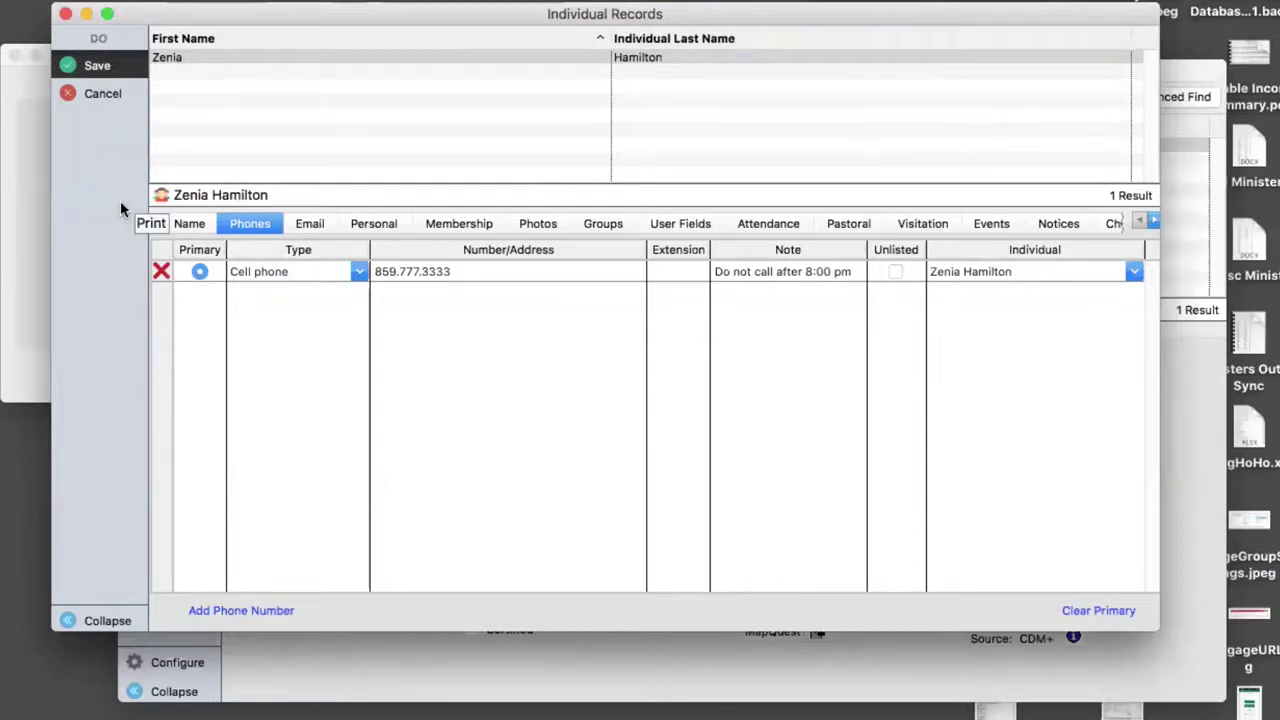
{"action": "key", "text": "Return"}
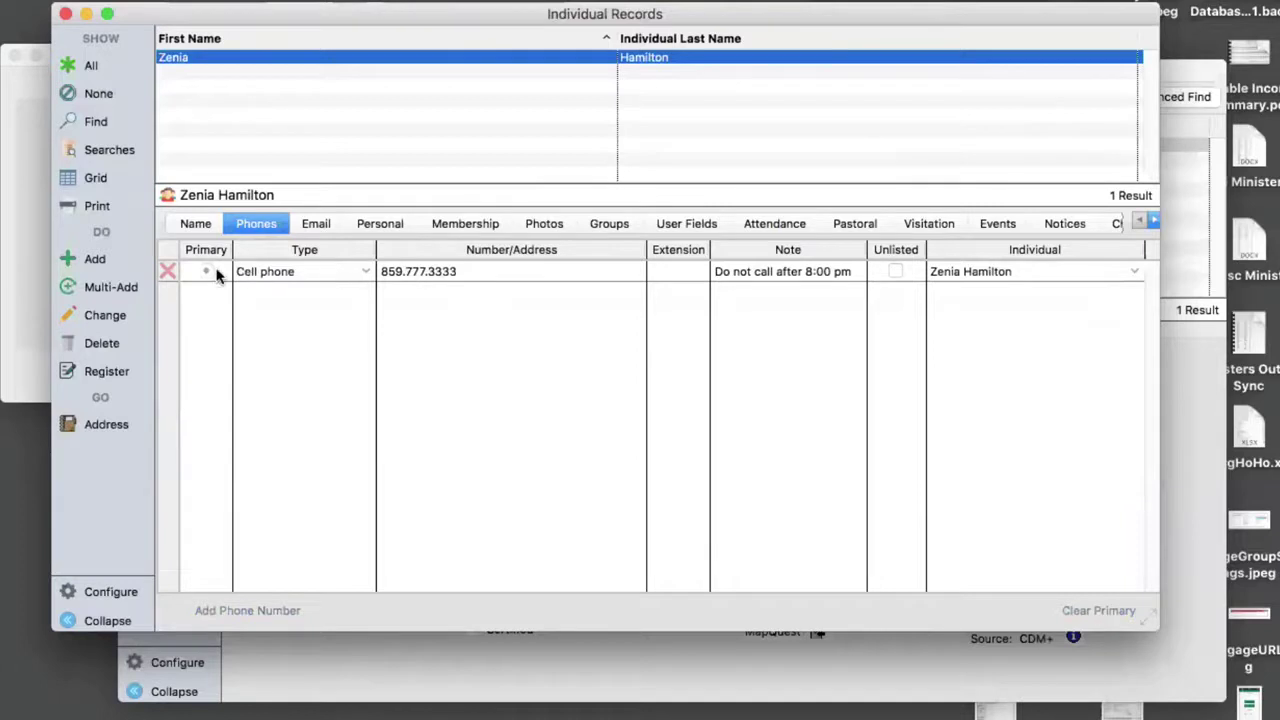
- Clear the cell phone's primary flag and save the record again
{"action": "left_click", "coordinate": [106, 317]}
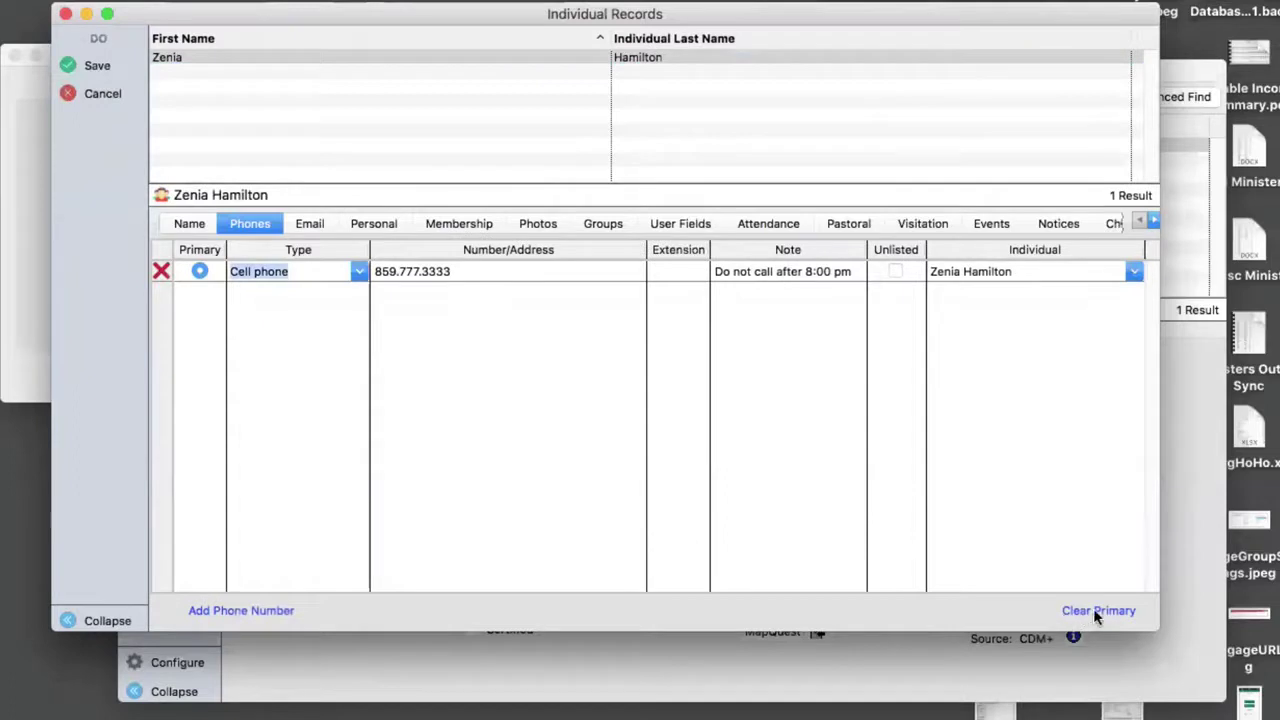
{"action": "left_click", "coordinate": [1108, 612]}
{"action": "left_click", "coordinate": [97, 66]}
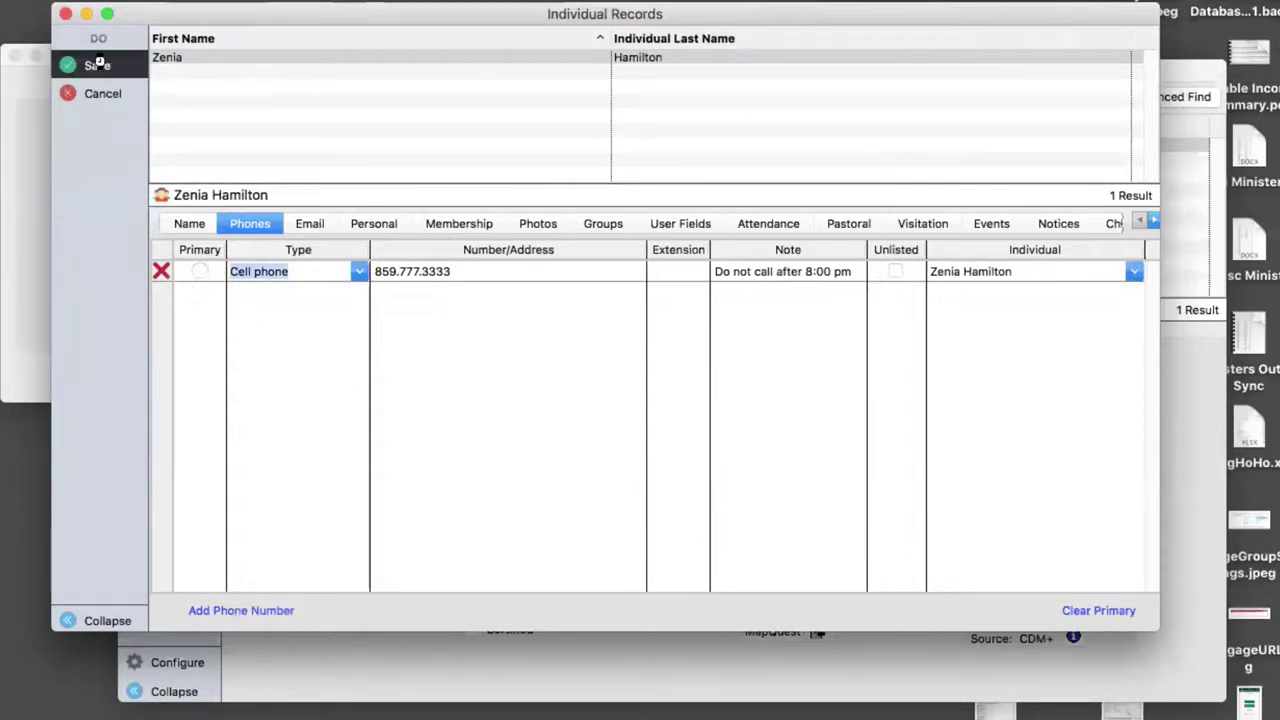
- Add a new Email-type entry with the individual's email address on the Email tab and save
{"action": "left_click", "coordinate": [316, 224]}
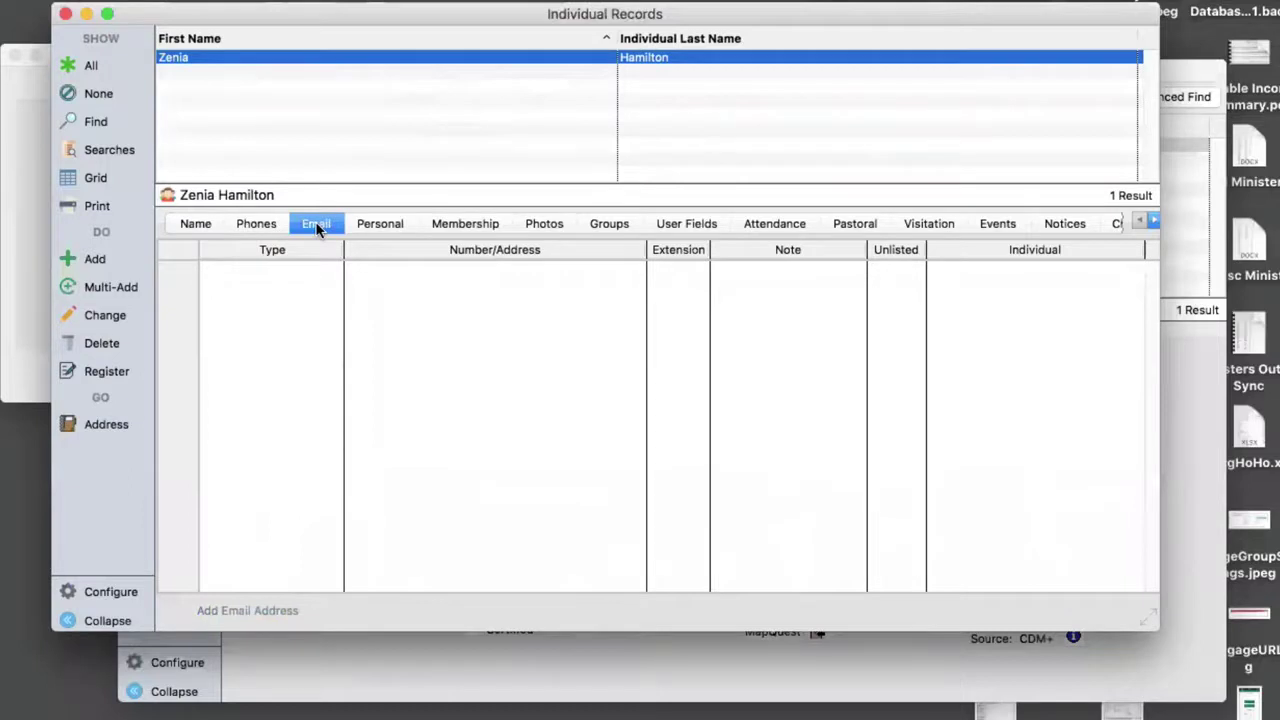
{"action": "left_click", "coordinate": [105, 315]}
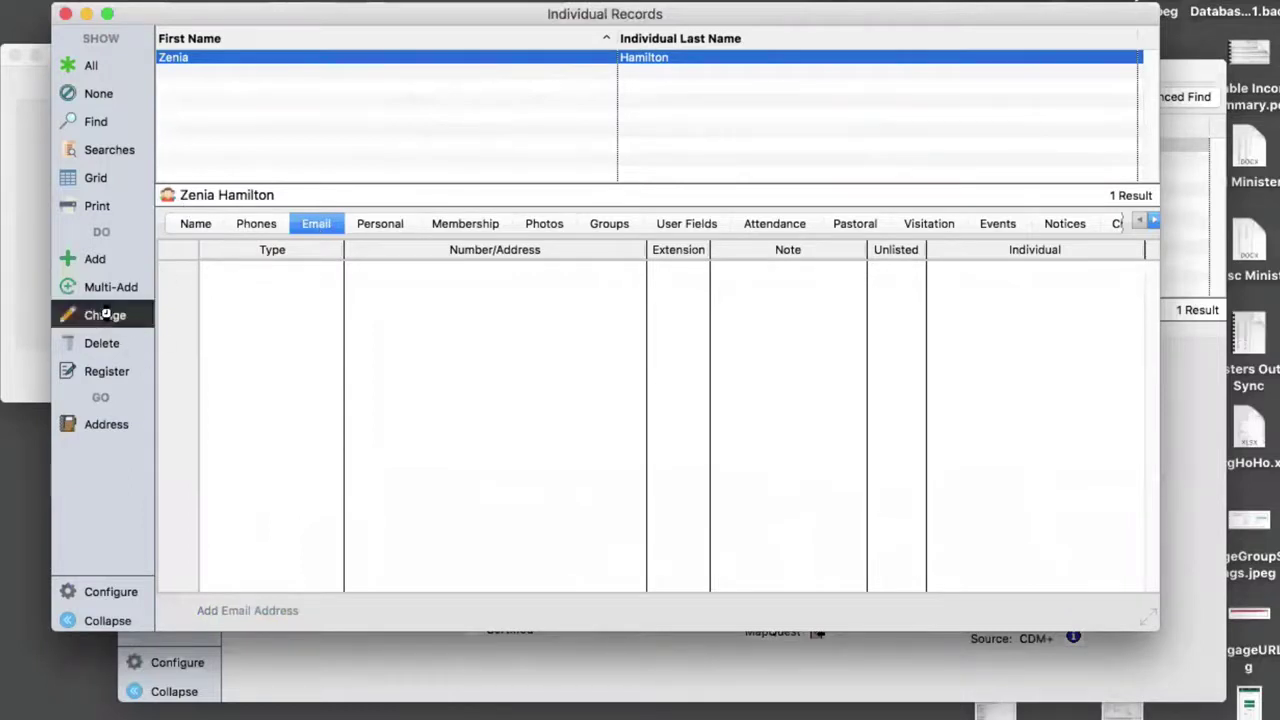
{"action": "left_click", "coordinate": [241, 610]}
{"action": "left_click", "coordinate": [326, 271]}
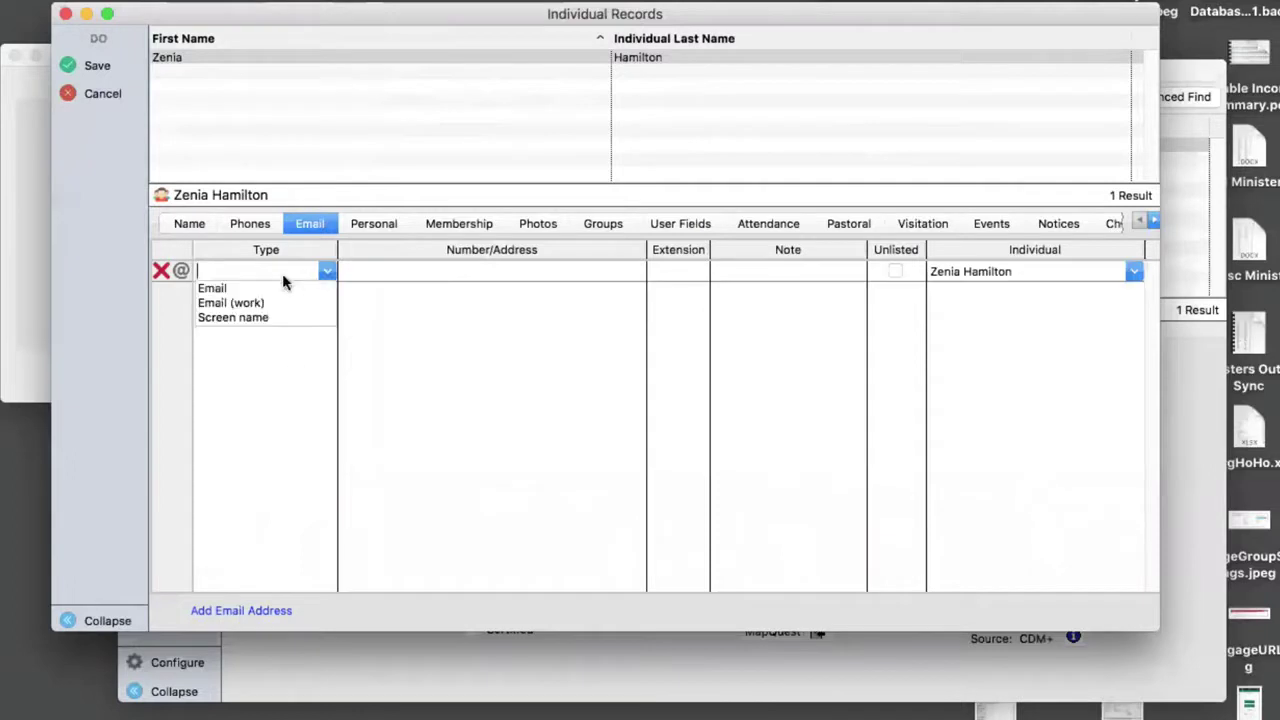
{"action": "left_click", "coordinate": [240, 288]}
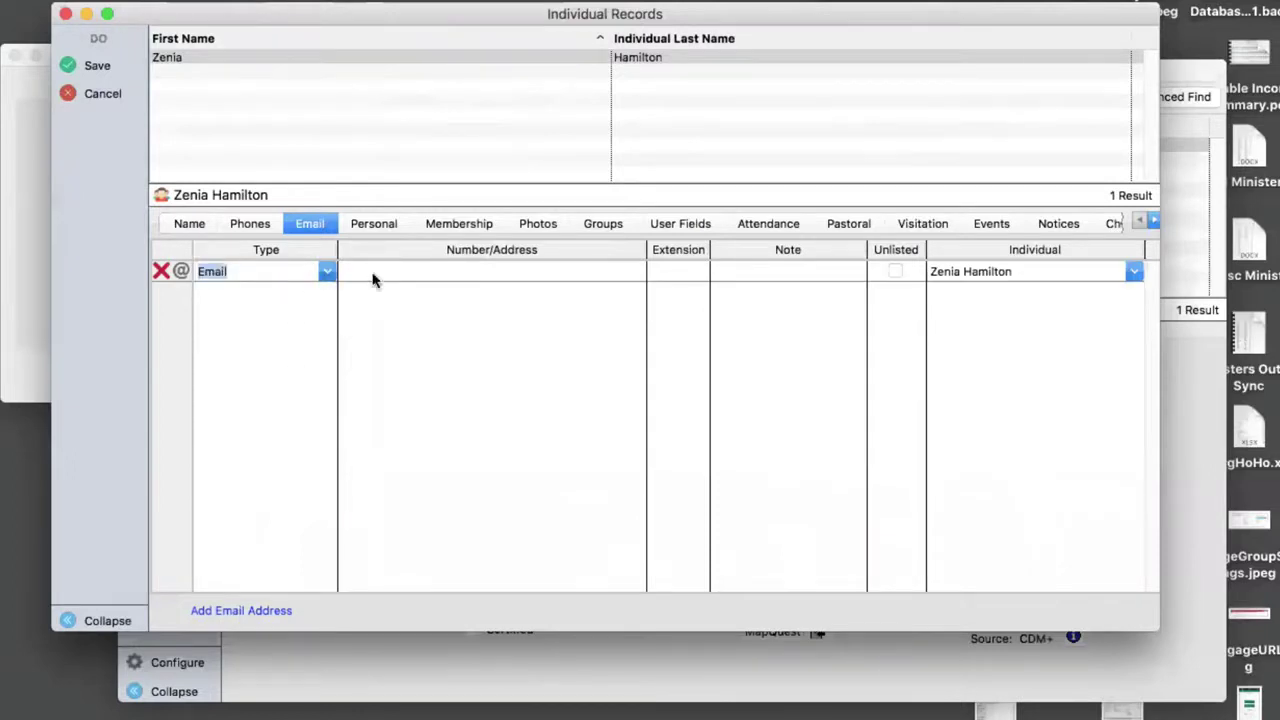
{"action": "left_click", "coordinate": [494, 267]}
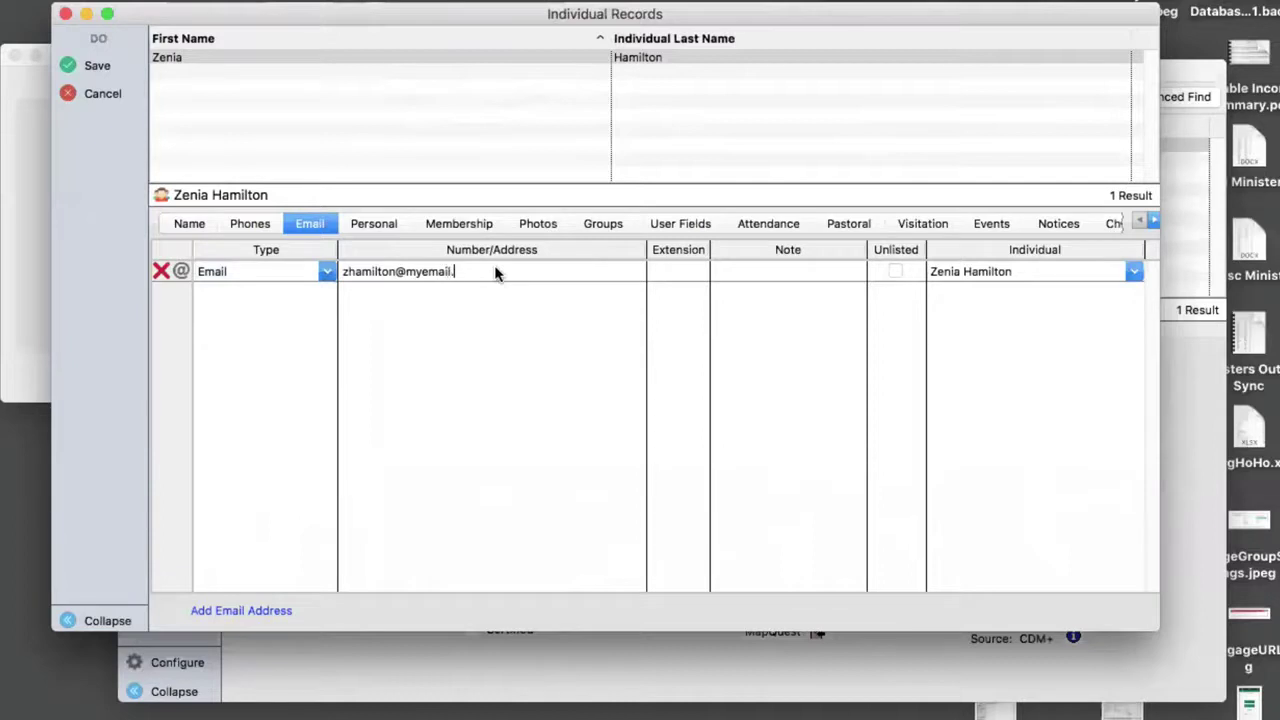
{"action": "left_click", "coordinate": [718, 284]}
{"action": "left_click", "coordinate": [99, 65]}
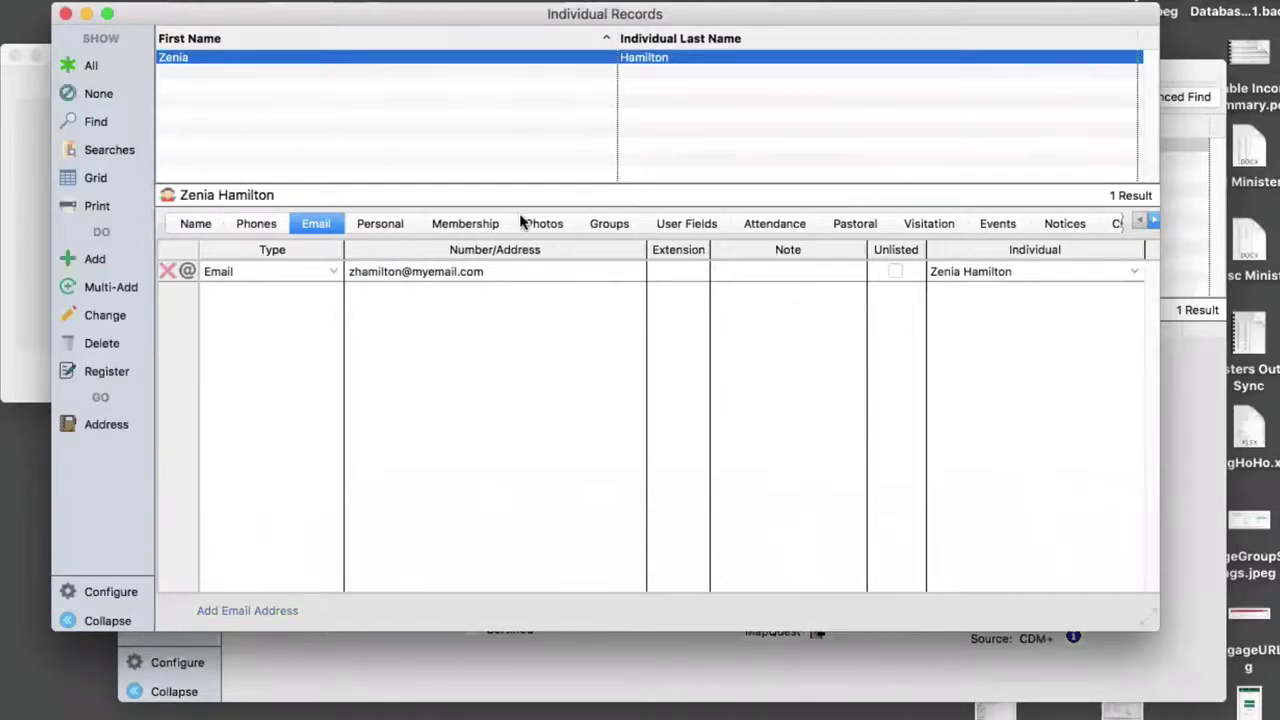
- Check the phone numbers, return to the email list, and start an email to the saved address
{"action": "left_click", "coordinate": [252, 223]}
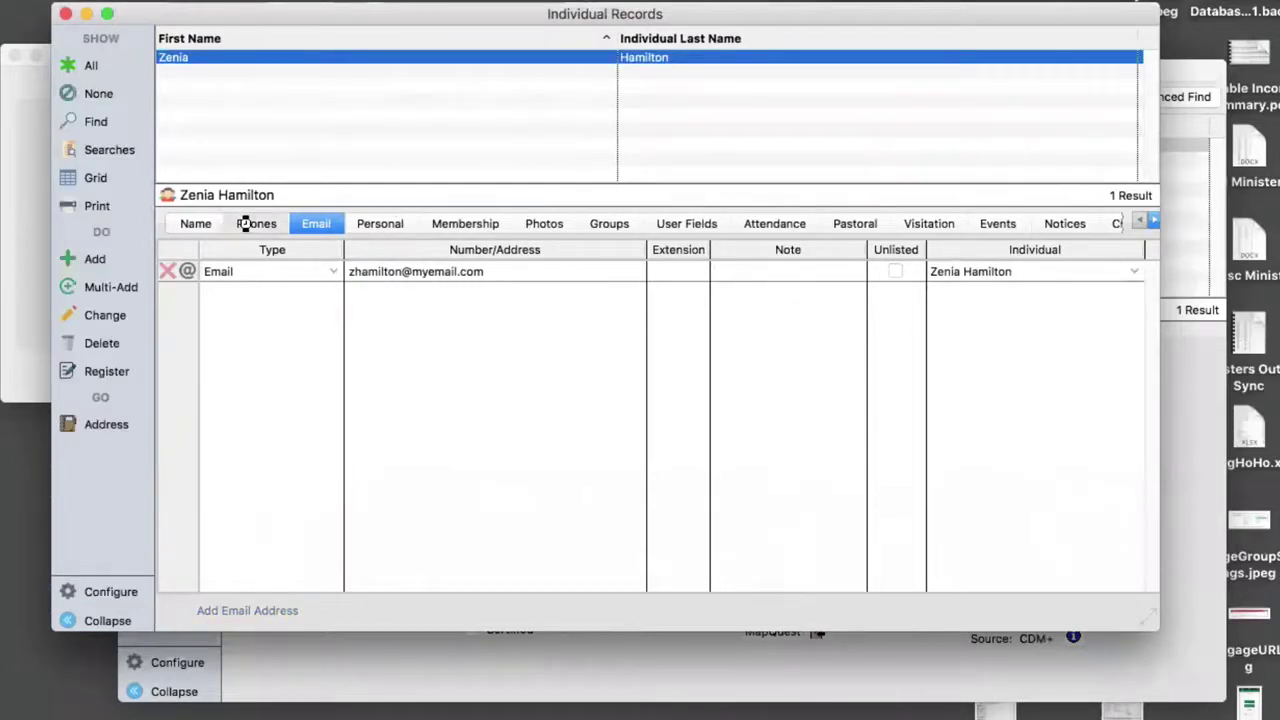
{"action": "left_click", "coordinate": [308, 226]}
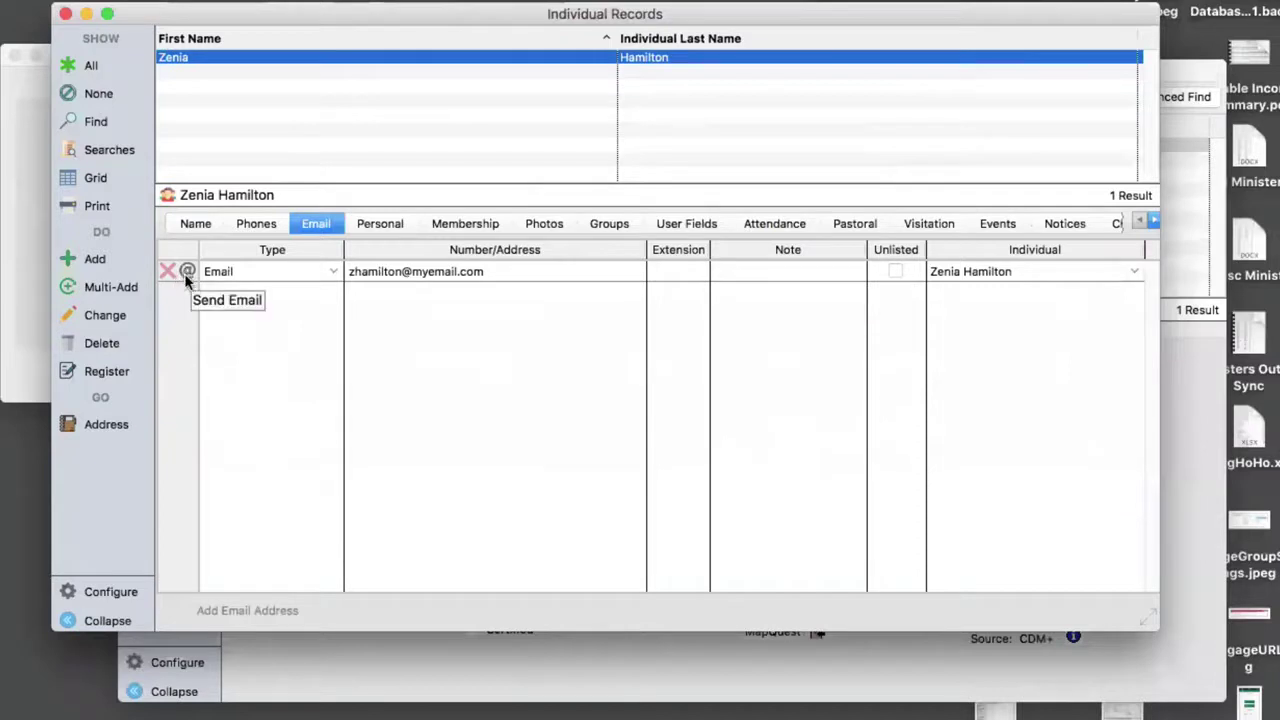
{"action": "left_click", "coordinate": [187, 273]}
{"action": "left_click", "coordinate": [380, 223]}
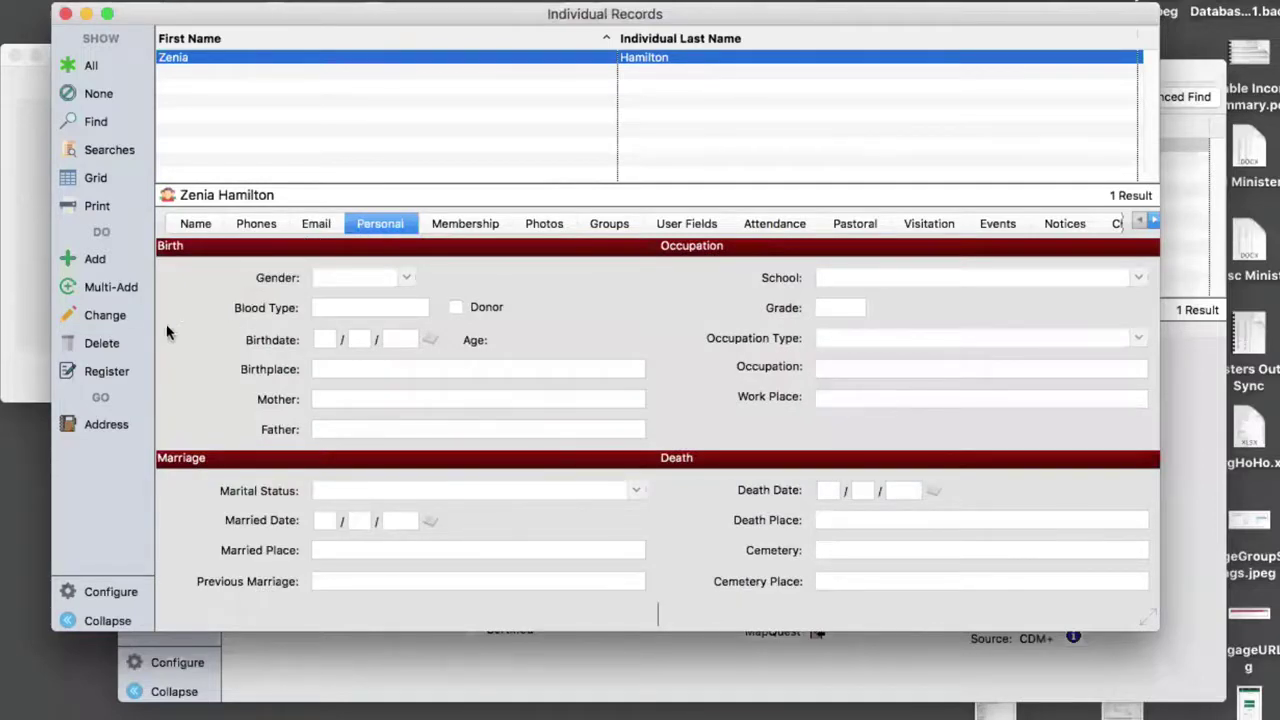
{"action": "left_click", "coordinate": [113, 317]}
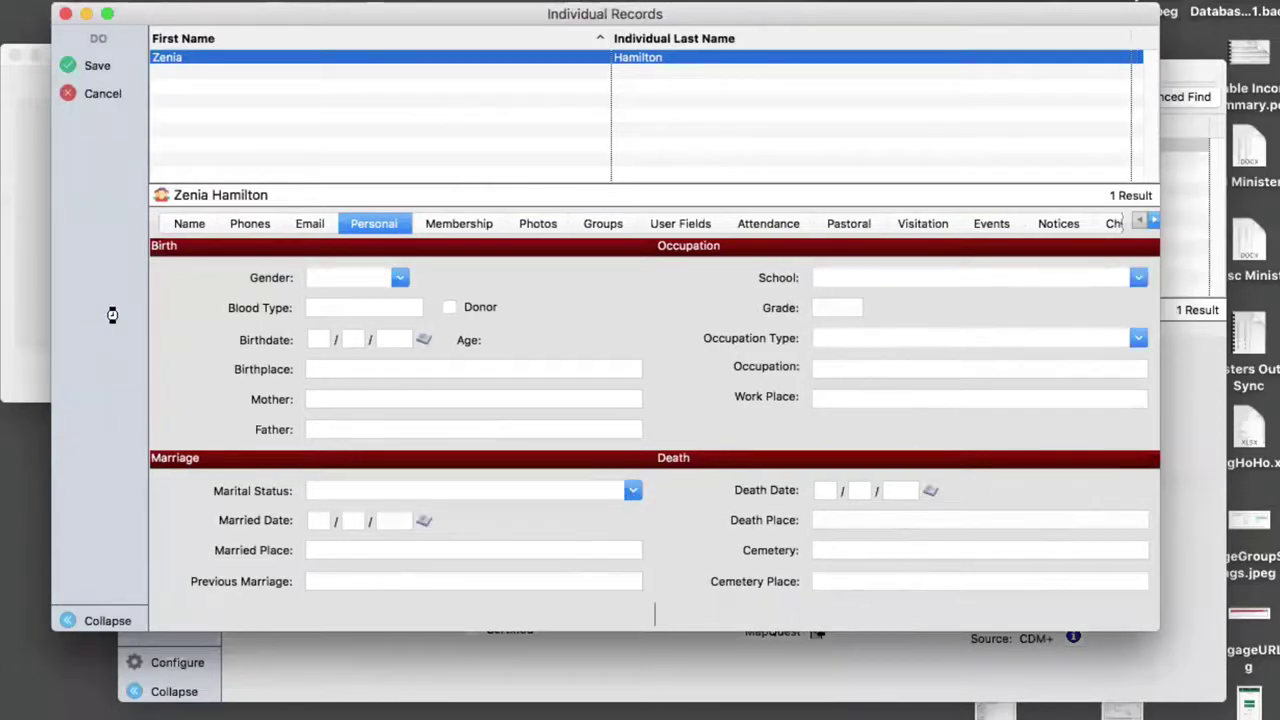
{"action": "left_click", "coordinate": [398, 278]}
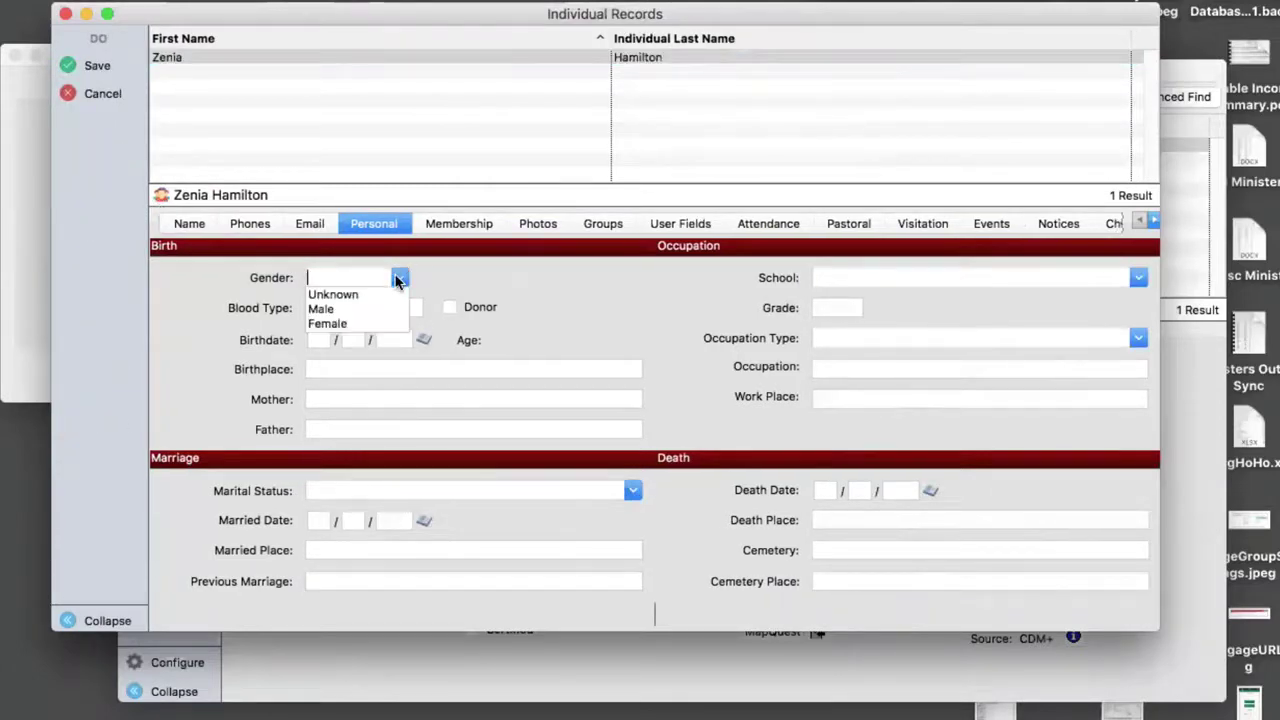
{"action": "left_click", "coordinate": [337, 323]}
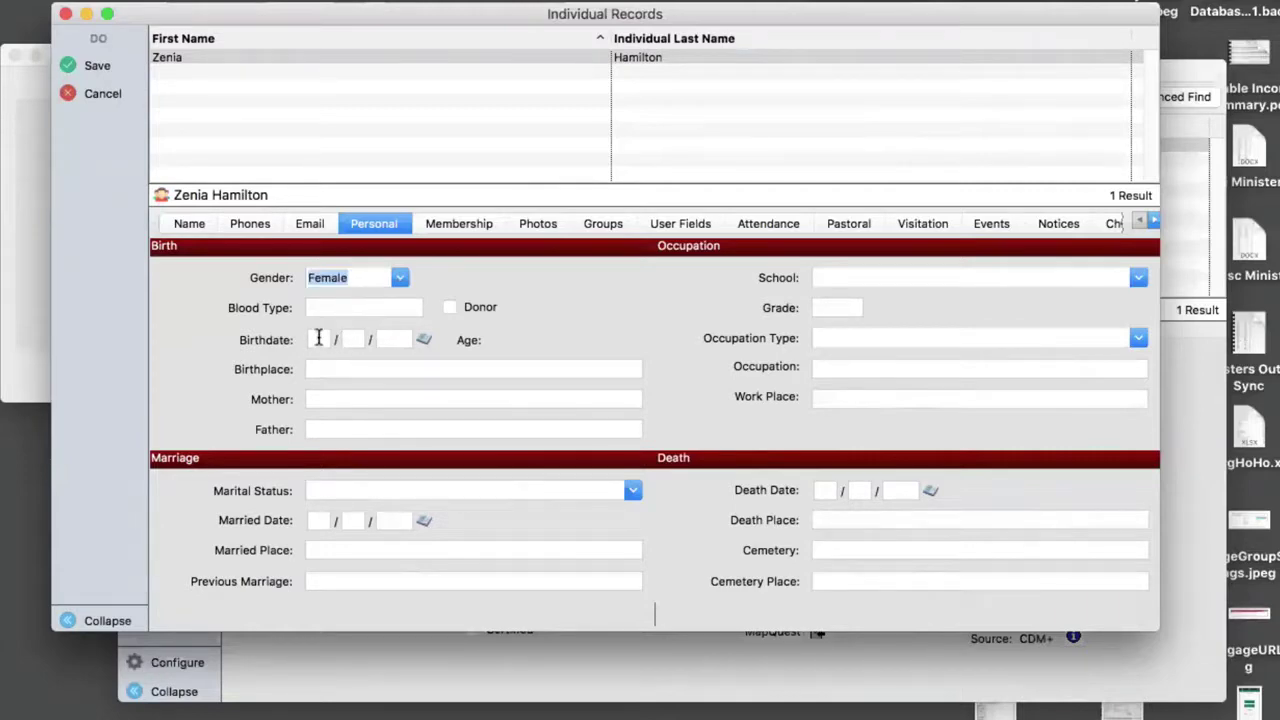
{"action": "left_click", "coordinate": [318, 339]}
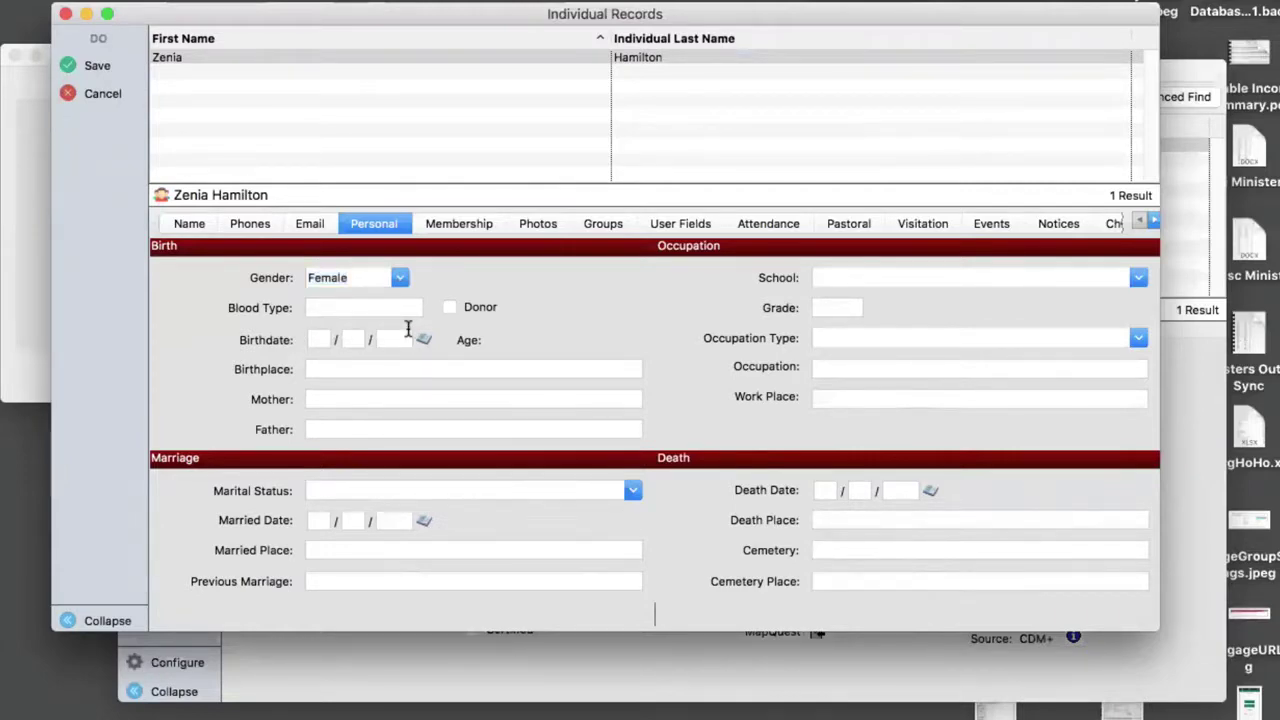
{"action": "key", "text": "Tab"}
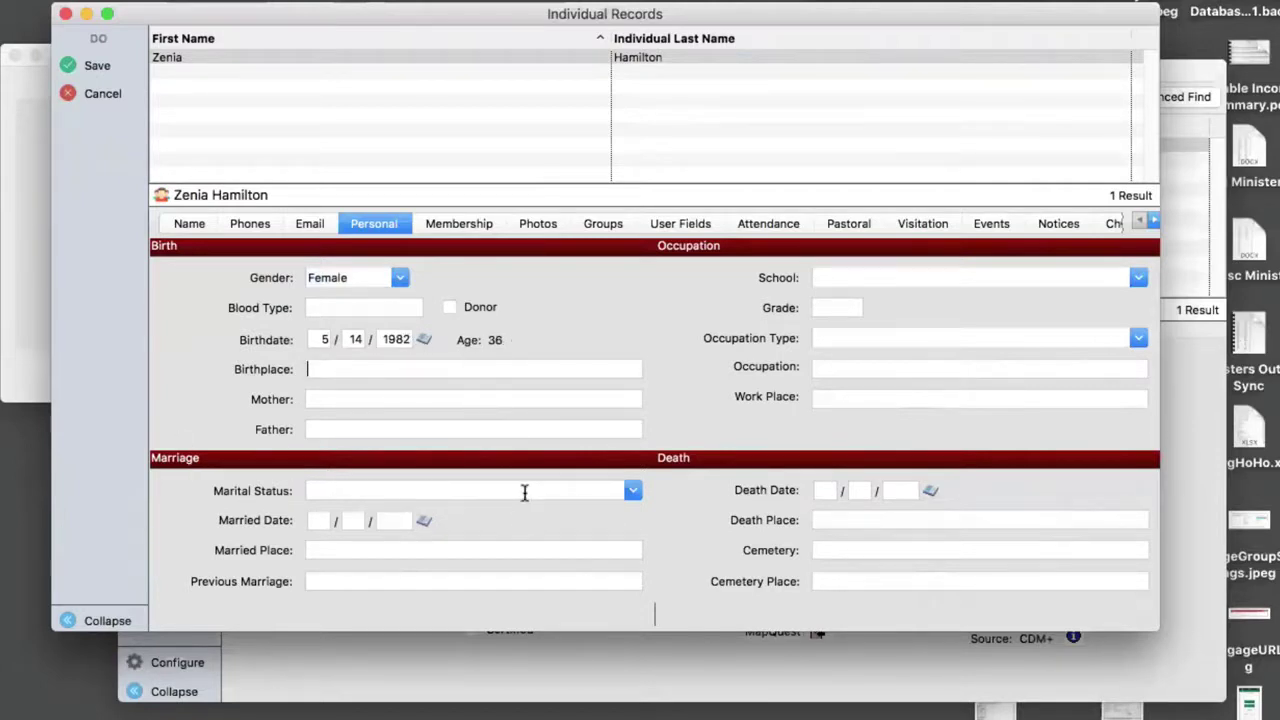
{"action": "left_click", "coordinate": [633, 491]}
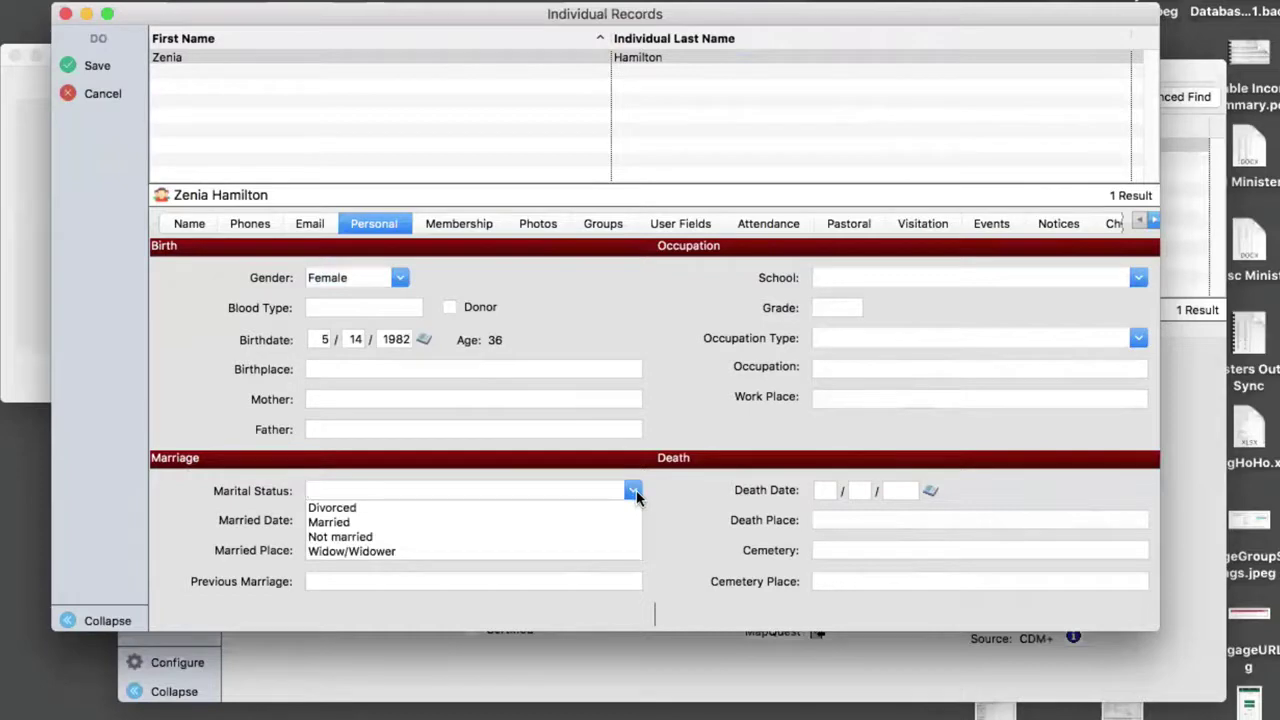
{"action": "left_click", "coordinate": [343, 537]}
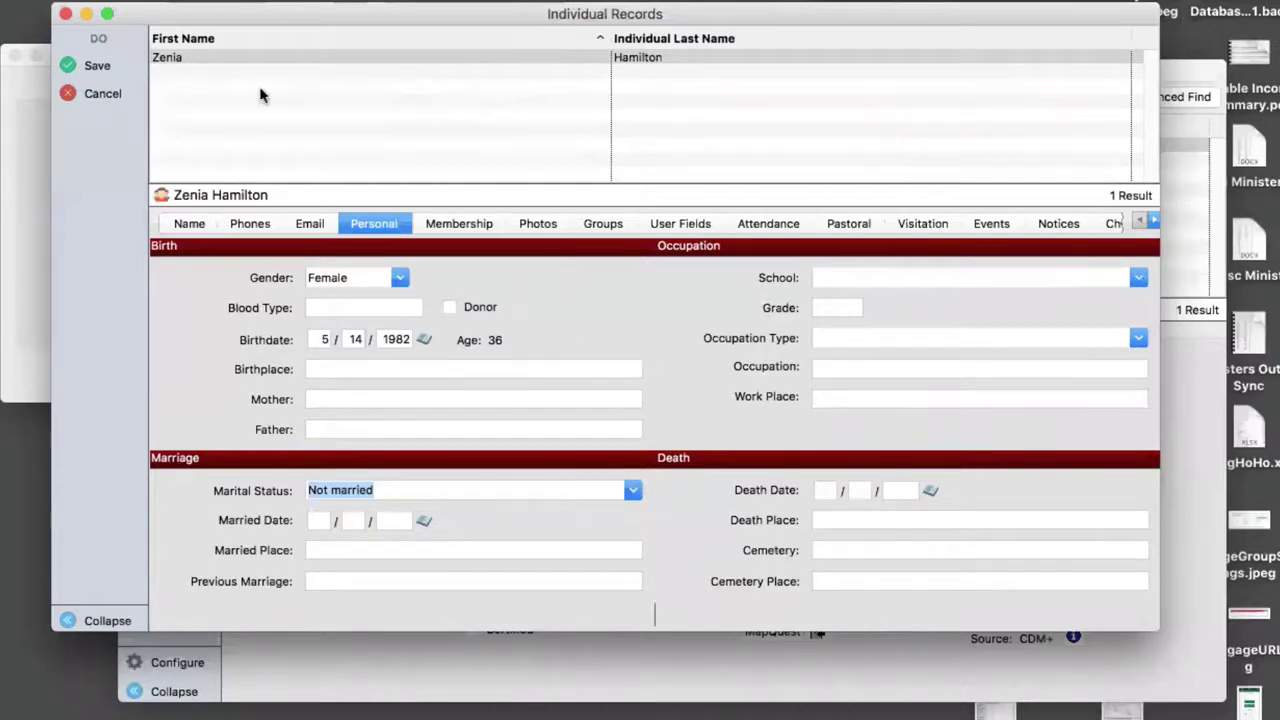
{"action": "left_click", "coordinate": [99, 66]}
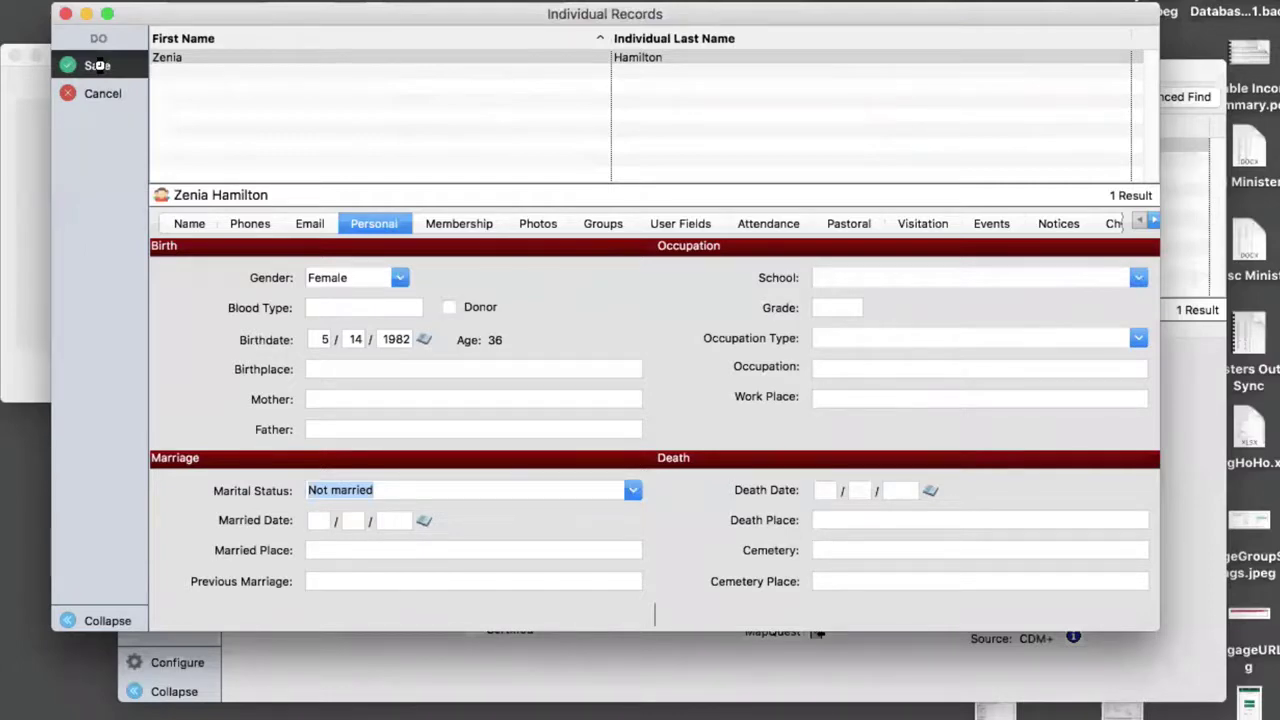
- Switch to the individual's Membership tab showing empty code and status fields
{"action": "left_click", "coordinate": [463, 224]}
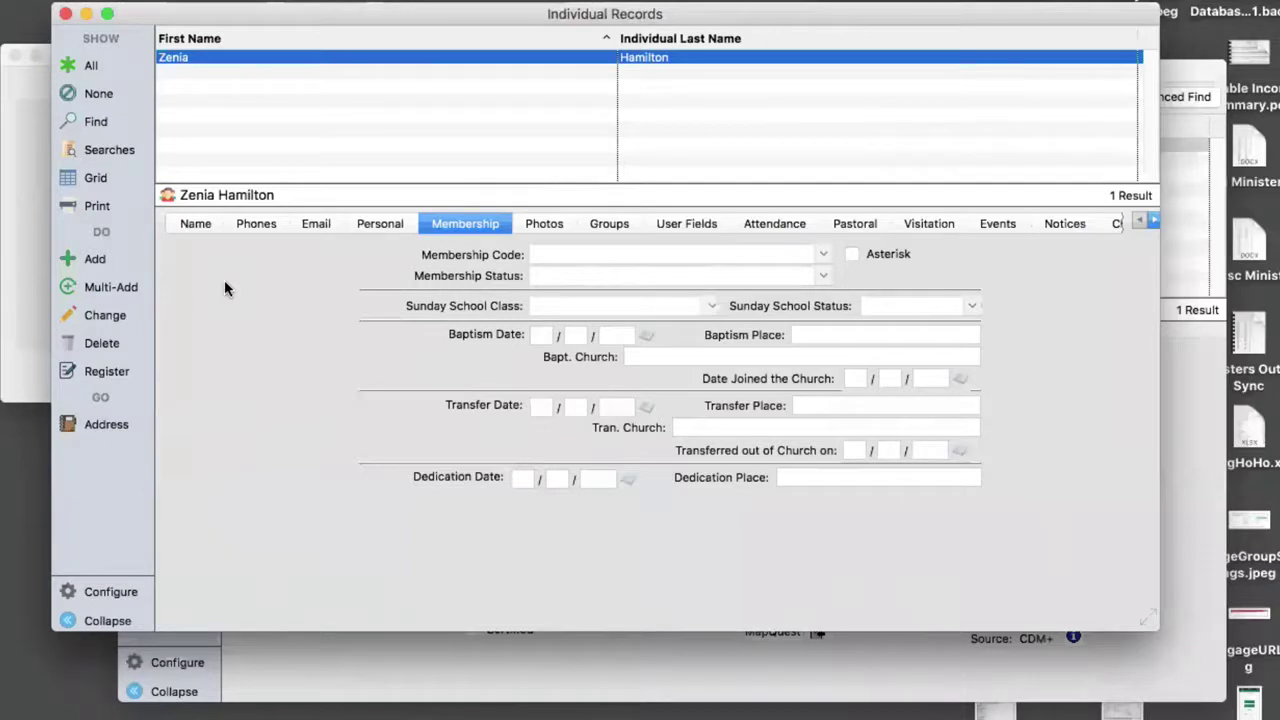
- Set Membership Code to Joined by Transfer and Membership Status to Active, then save and confirm
{"action": "left_click", "coordinate": [105, 316]}
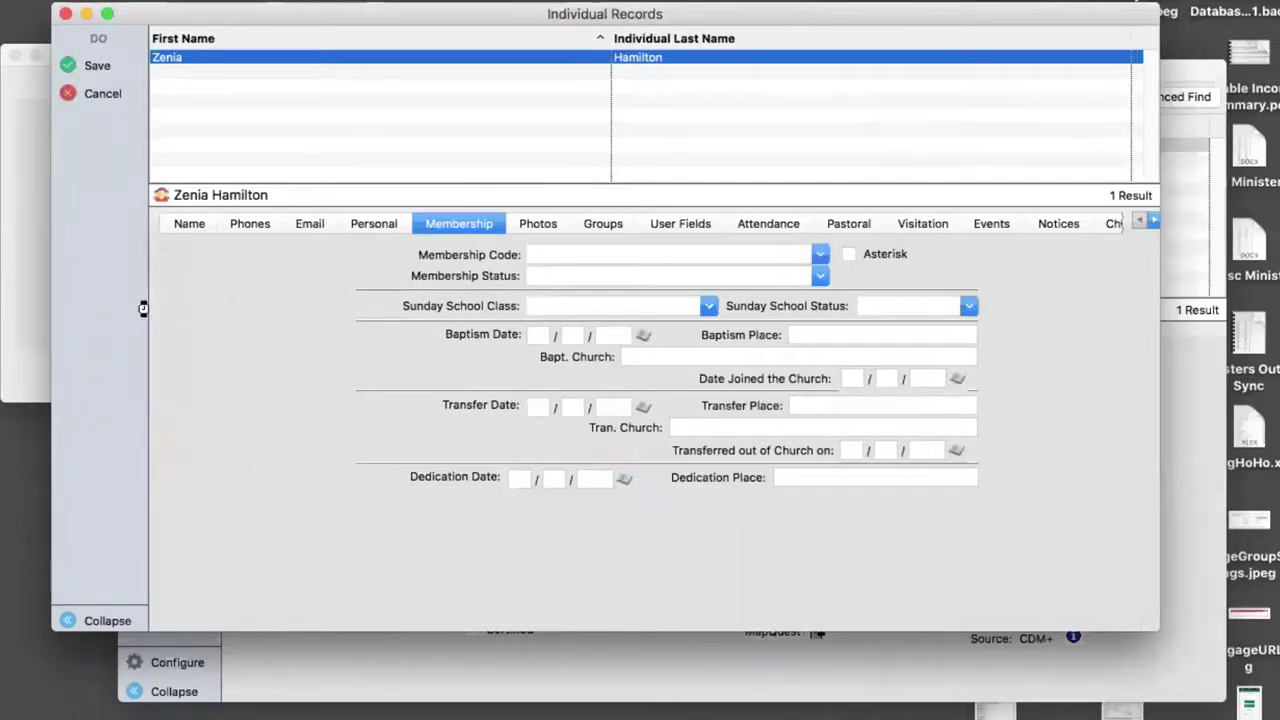
{"action": "left_click", "coordinate": [820, 254]}
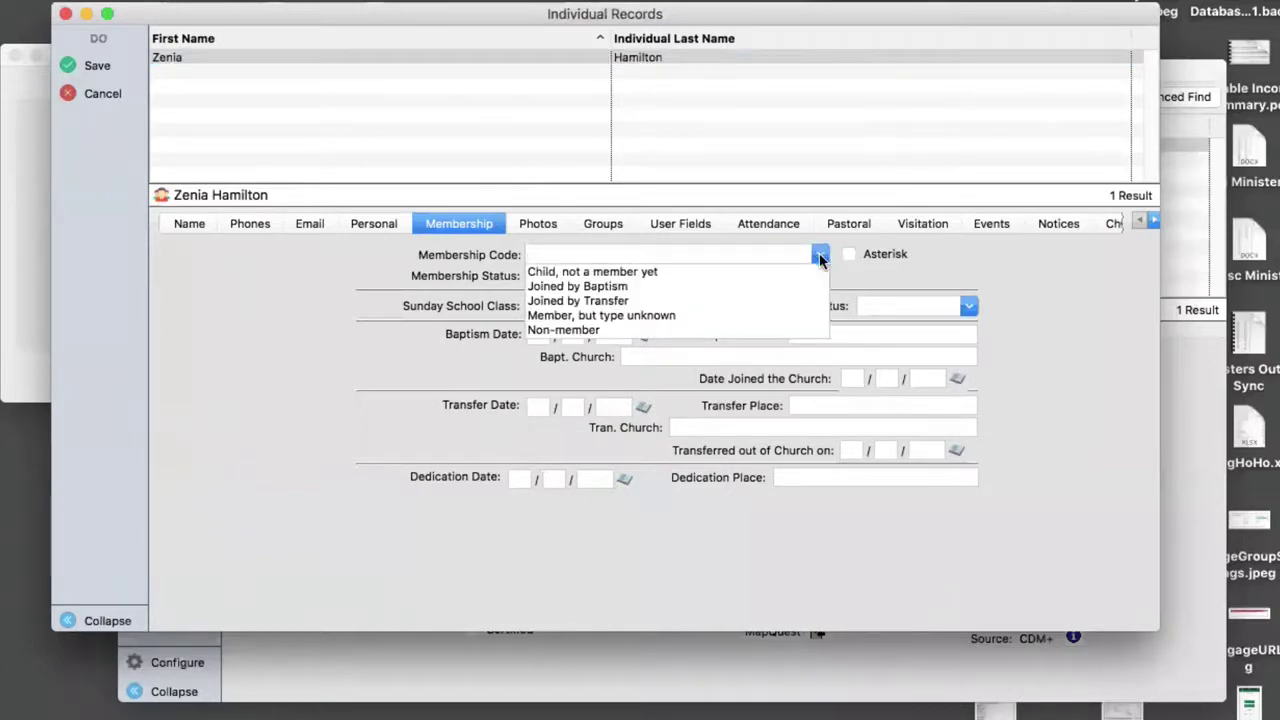
{"action": "left_click", "coordinate": [597, 302]}
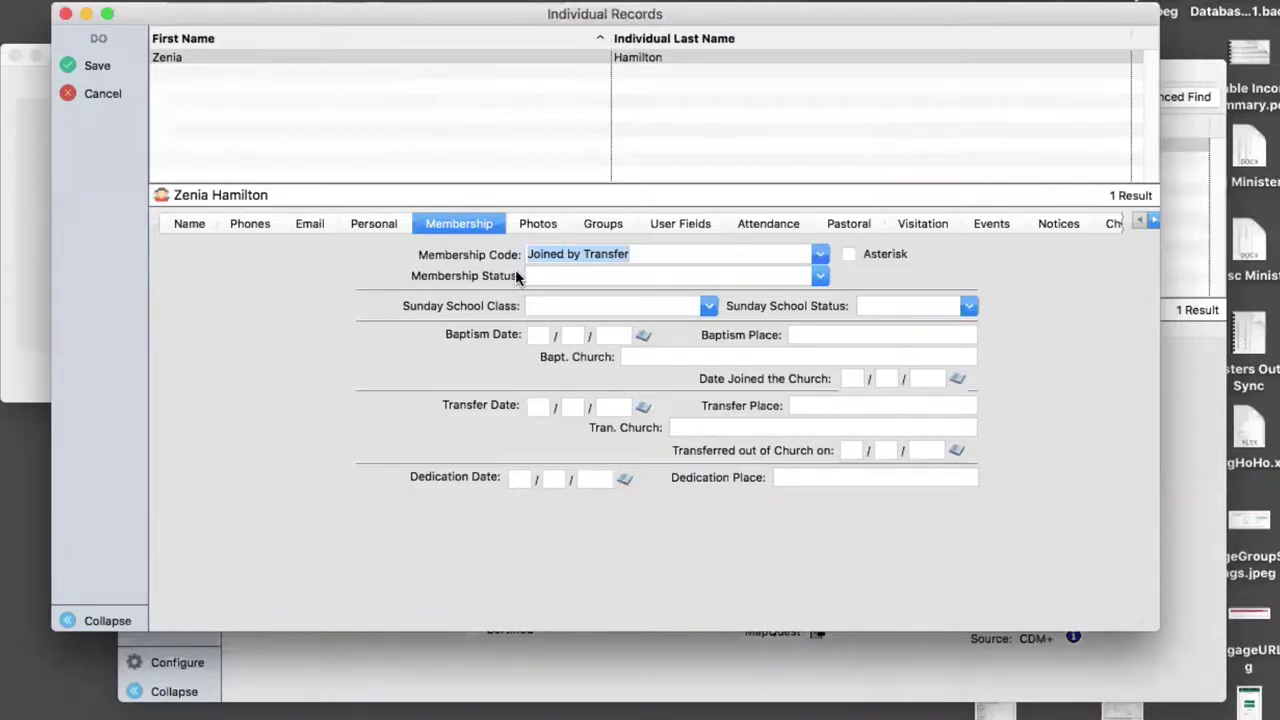
{"action": "left_click", "coordinate": [821, 277]}
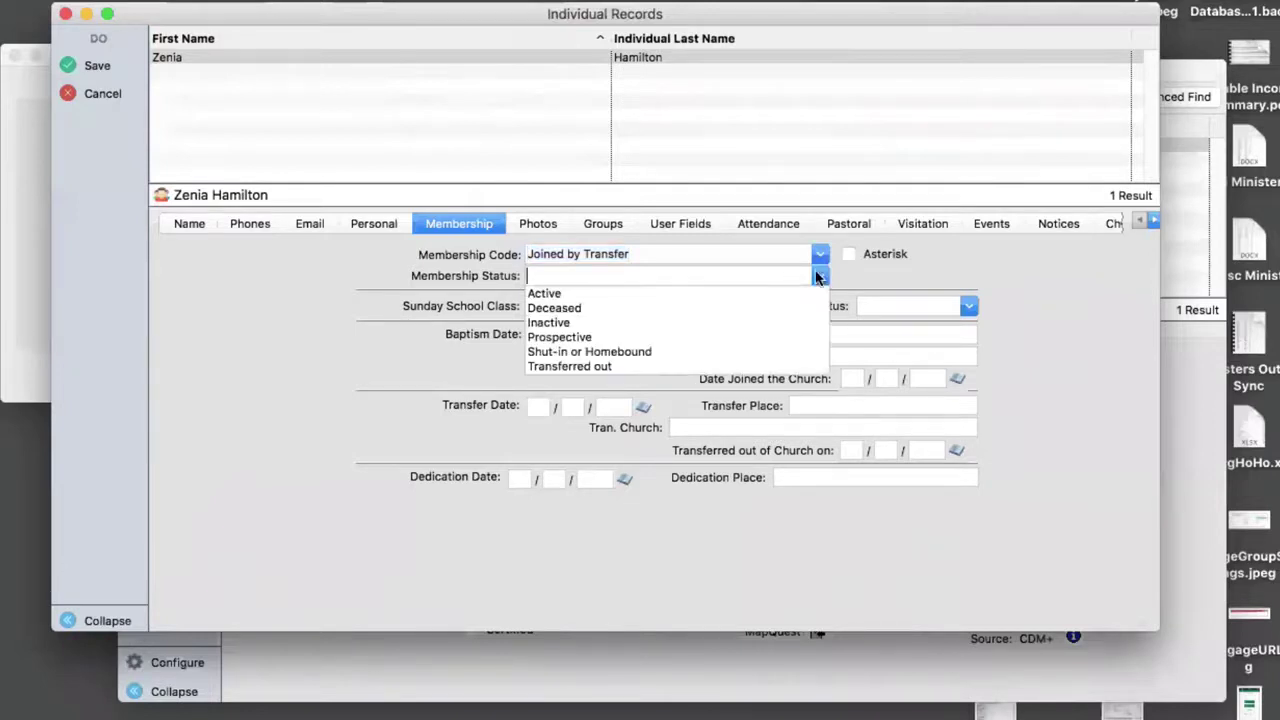
{"action": "left_click", "coordinate": [543, 294]}
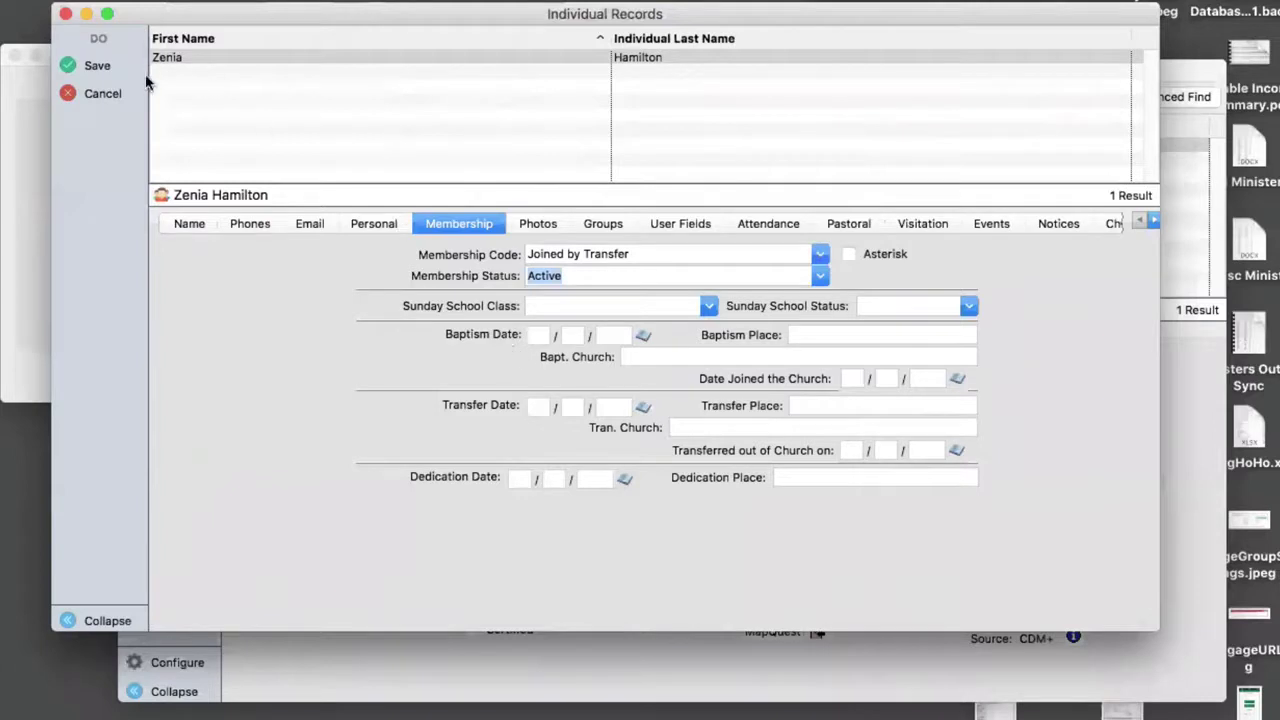
{"action": "left_click", "coordinate": [97, 65]}
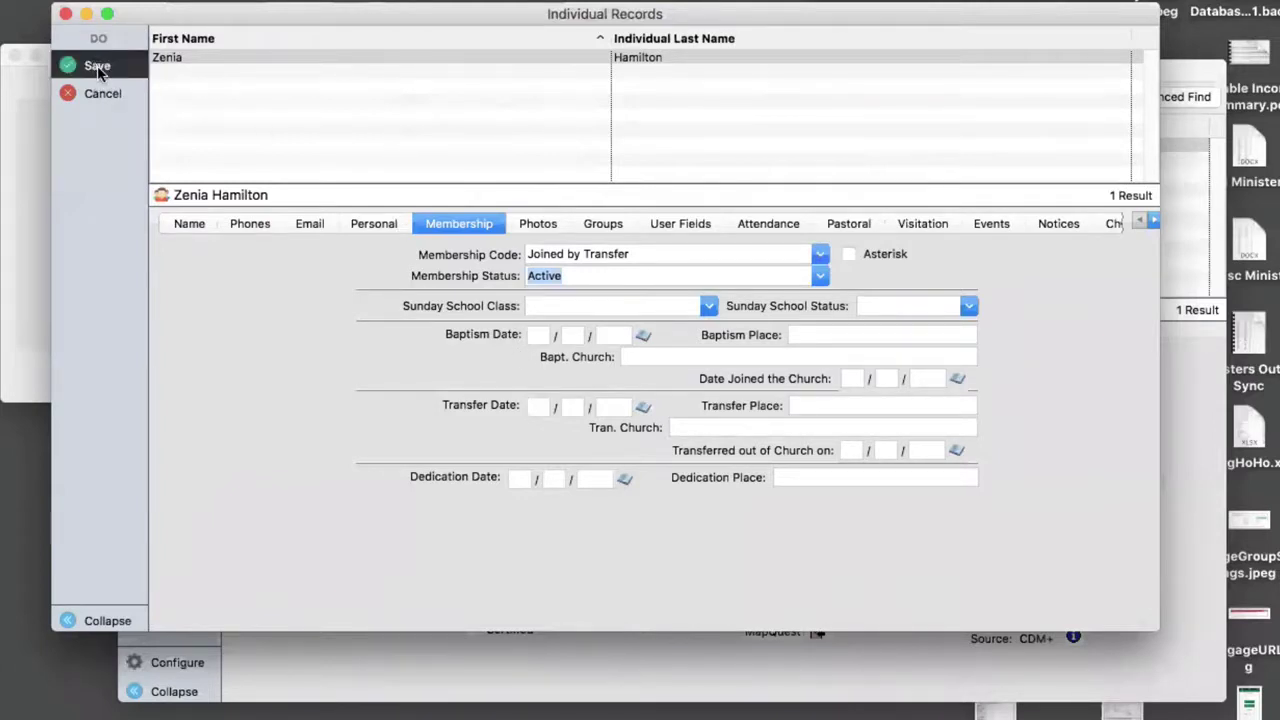
{"action": "left_click", "coordinate": [99, 68]}
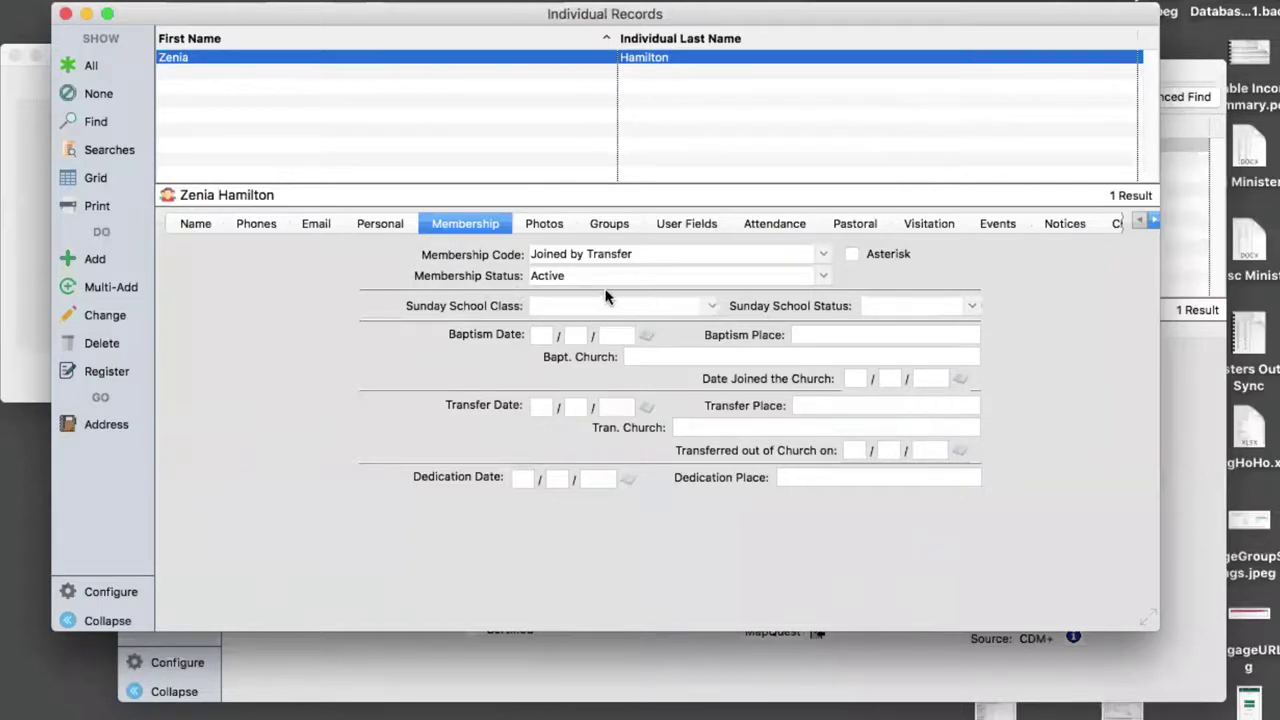
- Look over the Name and Address tab, then switch to the empty Groups tab
{"action": "left_click", "coordinate": [197, 224]}
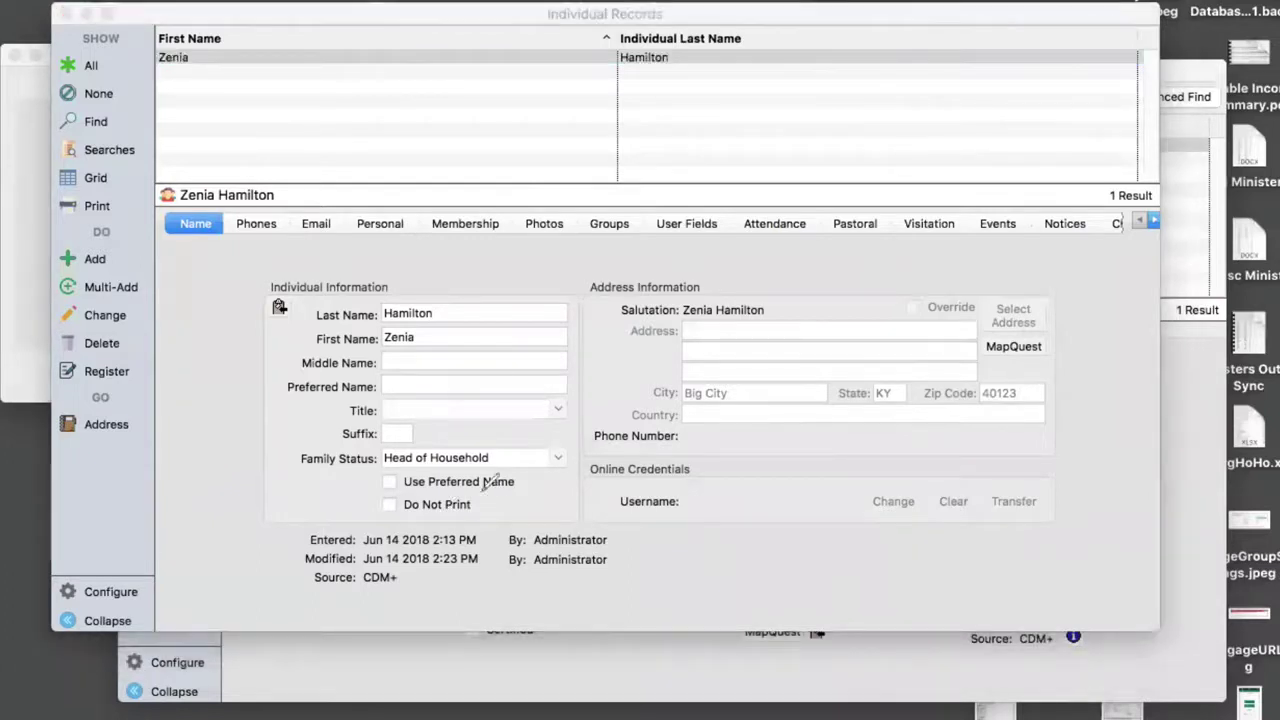
{"action": "mouse_move", "coordinate": [486, 490]}
{"action": "left_mouse_down"}
{"action": "mouse_move", "coordinate": [368, 490]}
{"action": "mouse_move", "coordinate": [405, 518]}
{"action": "mouse_move", "coordinate": [470, 516]}
{"action": "mouse_move", "coordinate": [505, 498]}
{"action": "mouse_move", "coordinate": [484, 488]}
{"action": "left_mouse_up"}
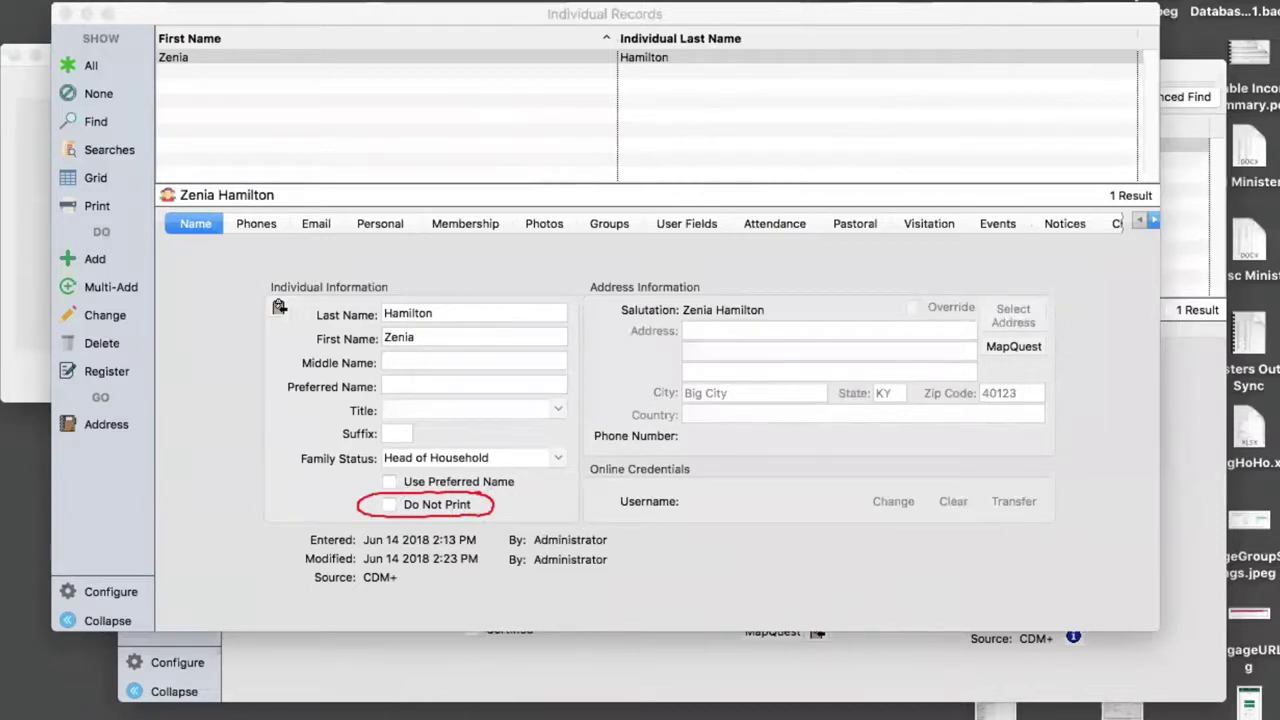
{"action": "left_click", "coordinate": [609, 223]}
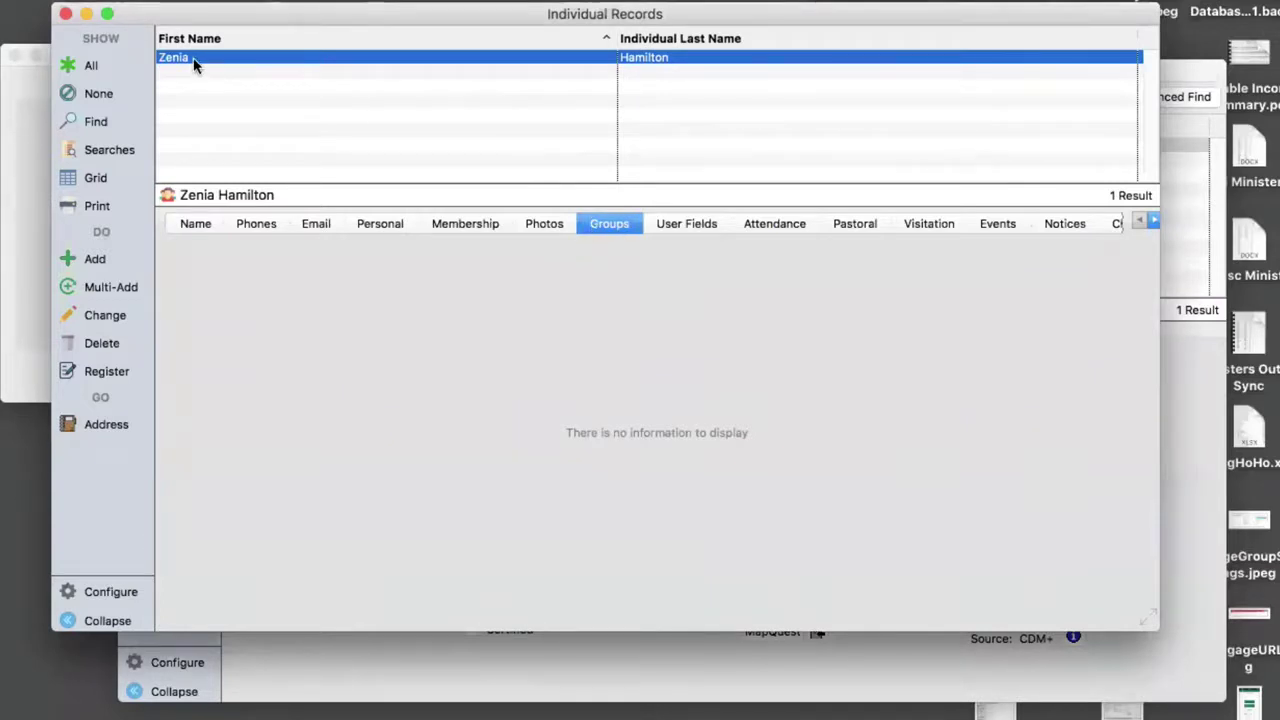
- Add Member Outreach and Worship Committee under Committees and Altar Guild under Church Groups, then save
{"action": "left_click", "coordinate": [91, 315]}
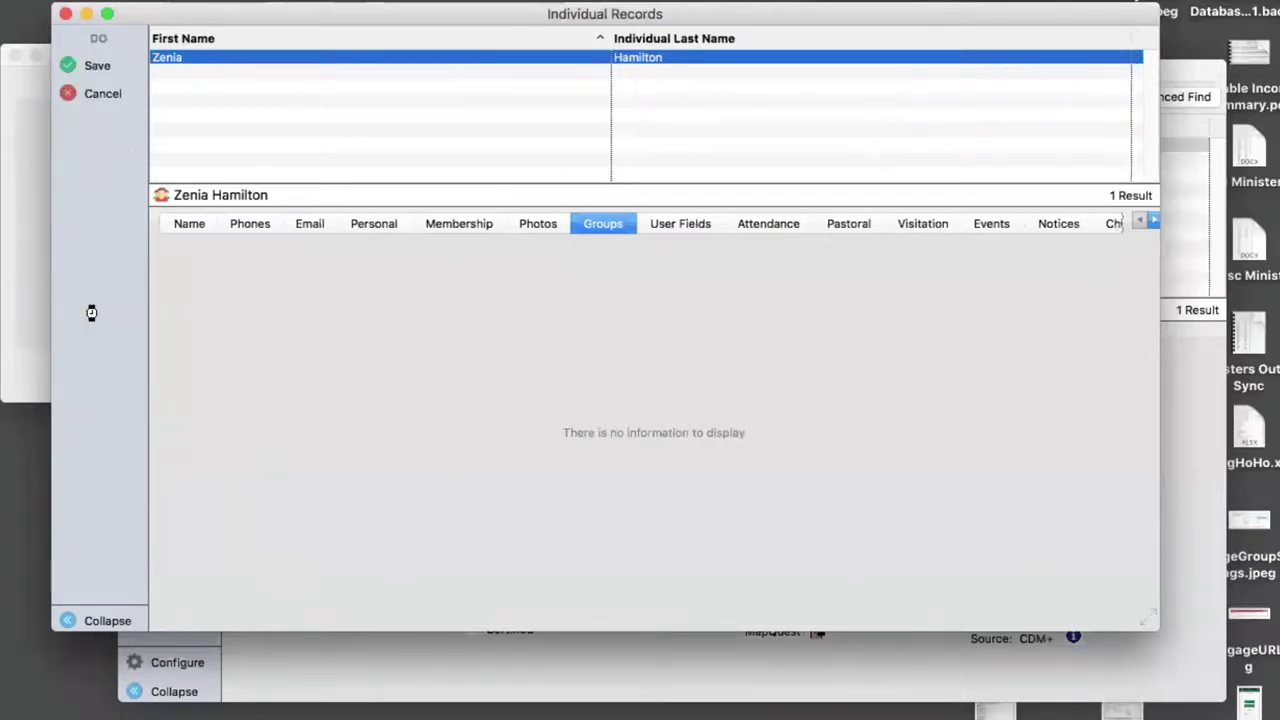
{"action": "left_click", "coordinate": [340, 257]}
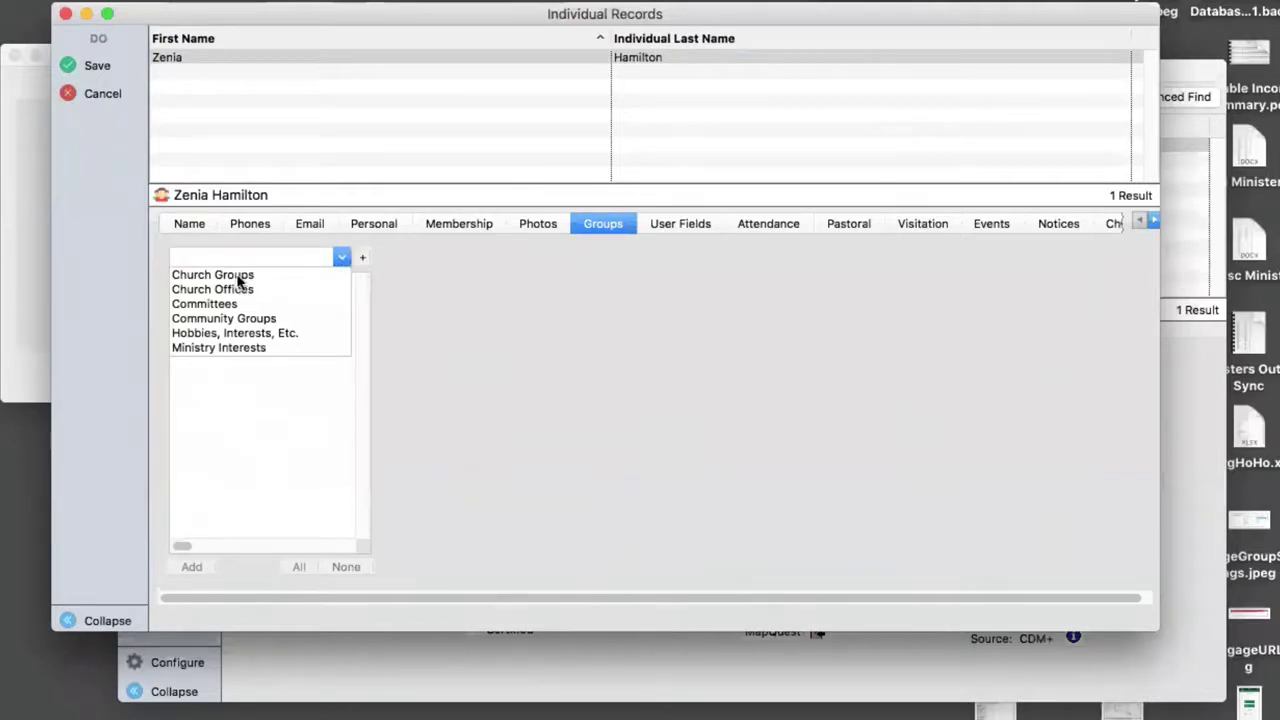
{"action": "left_click", "coordinate": [226, 304]}
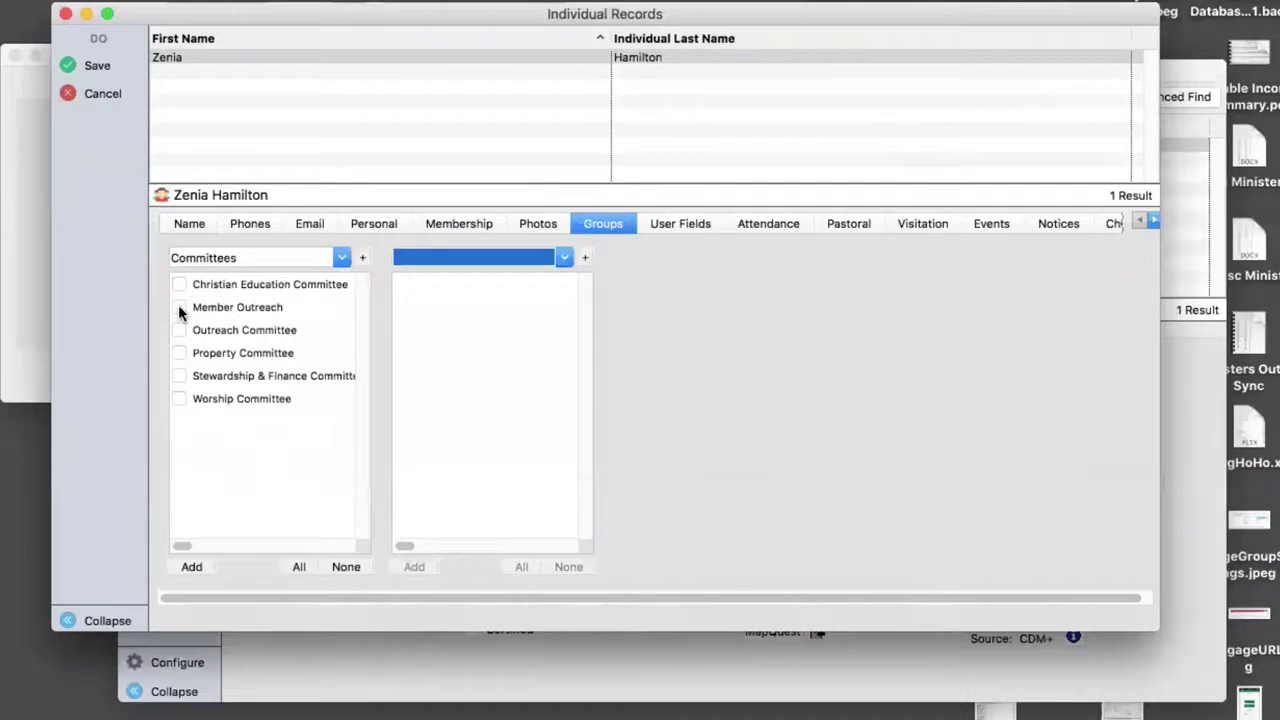
{"action": "left_click", "coordinate": [179, 308]}
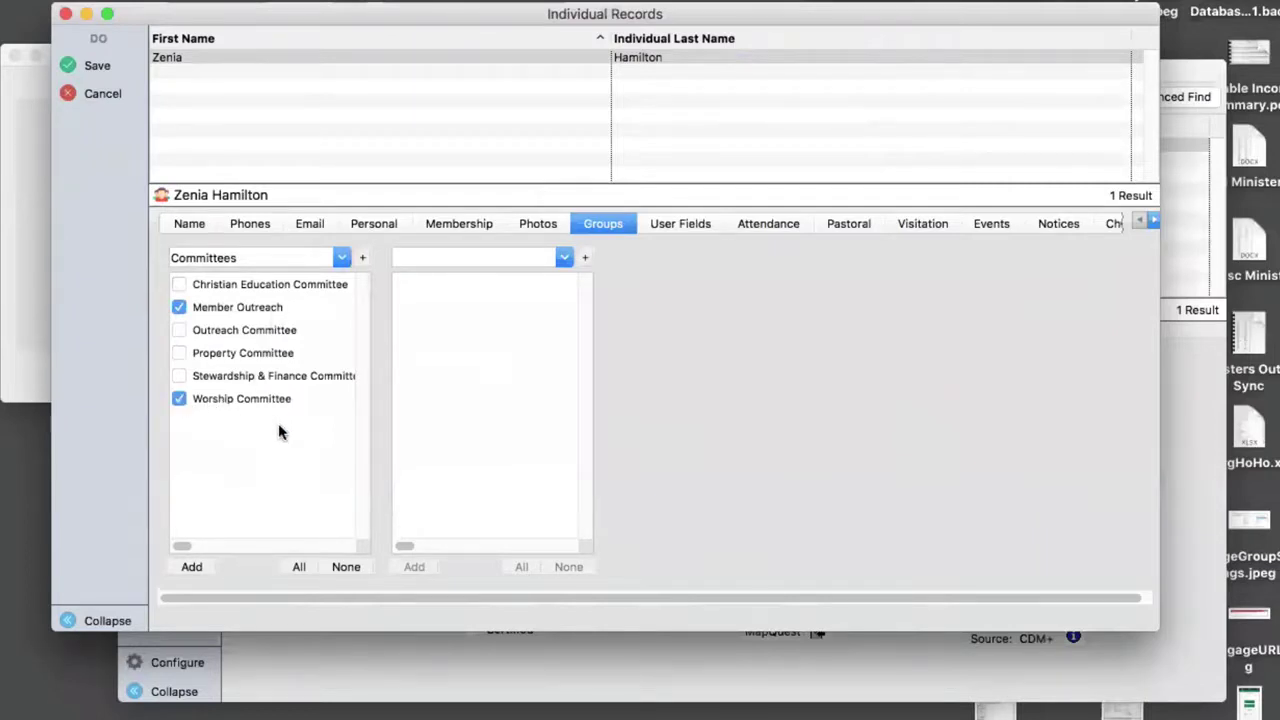
{"action": "left_click", "coordinate": [564, 259]}
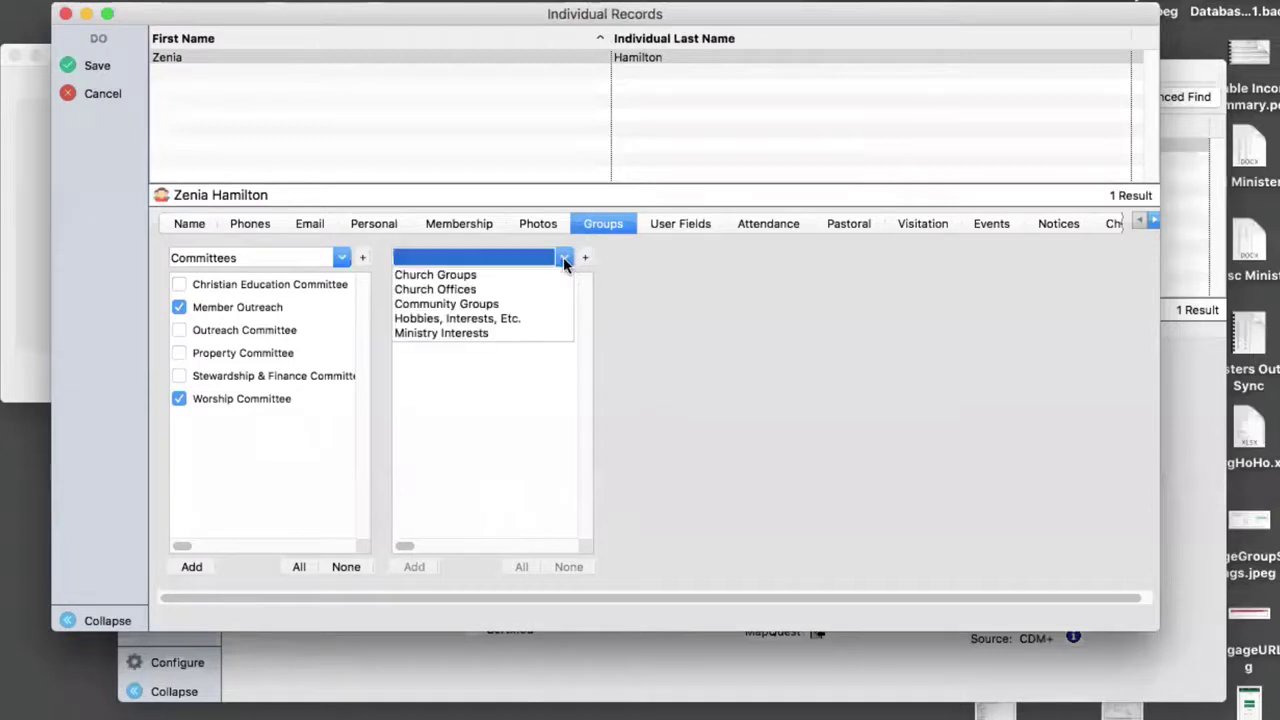
{"action": "left_click", "coordinate": [463, 278]}
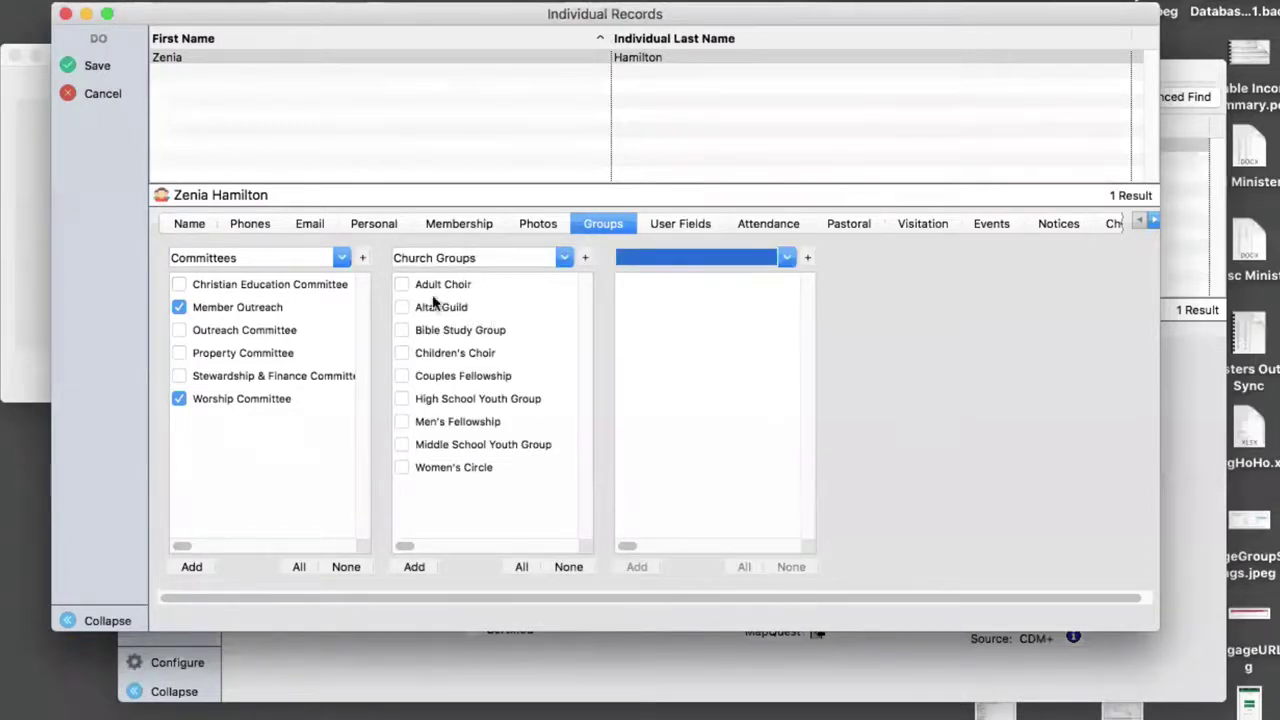
{"action": "left_click", "coordinate": [400, 308]}
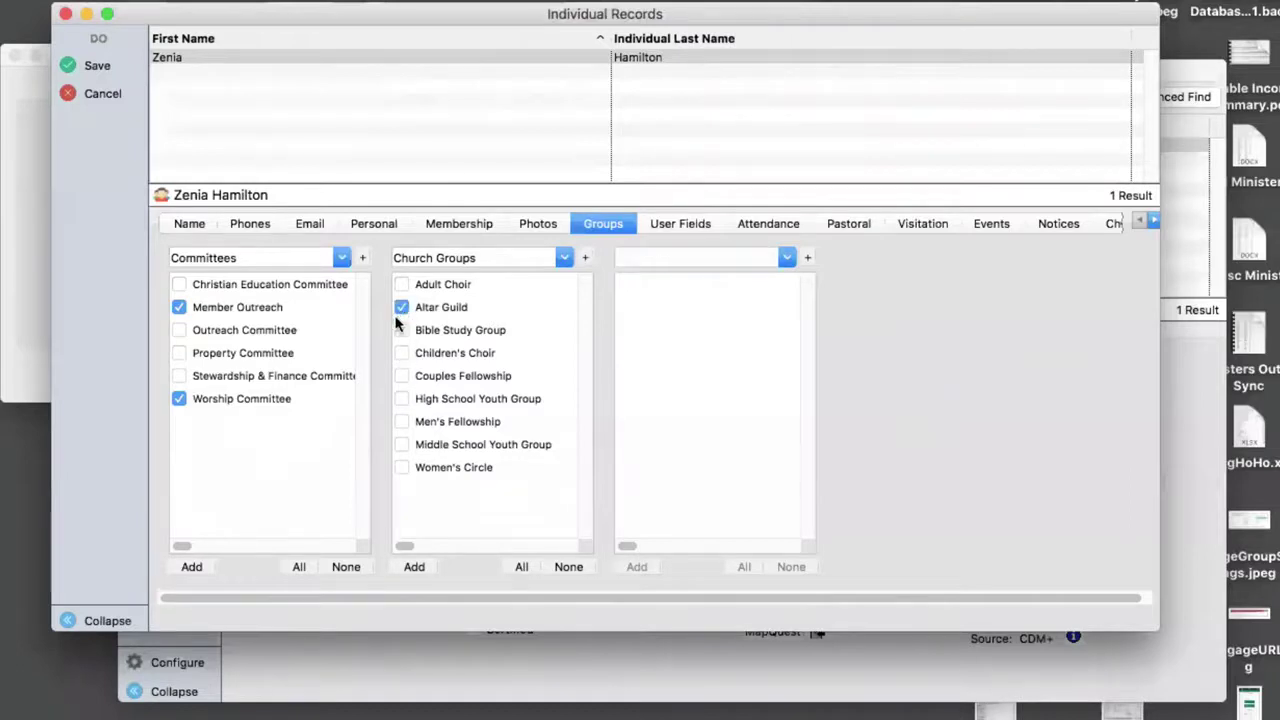
{"action": "left_click", "coordinate": [787, 257]}
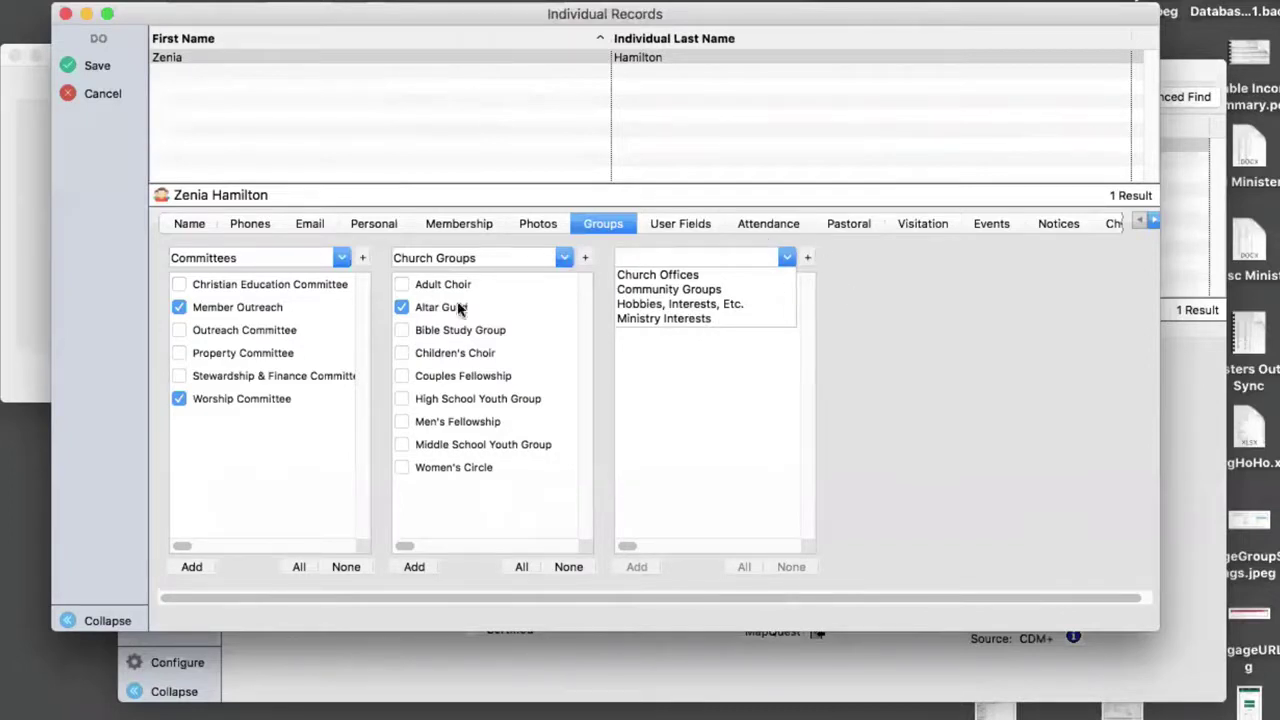
{"action": "left_click", "coordinate": [96, 66]}
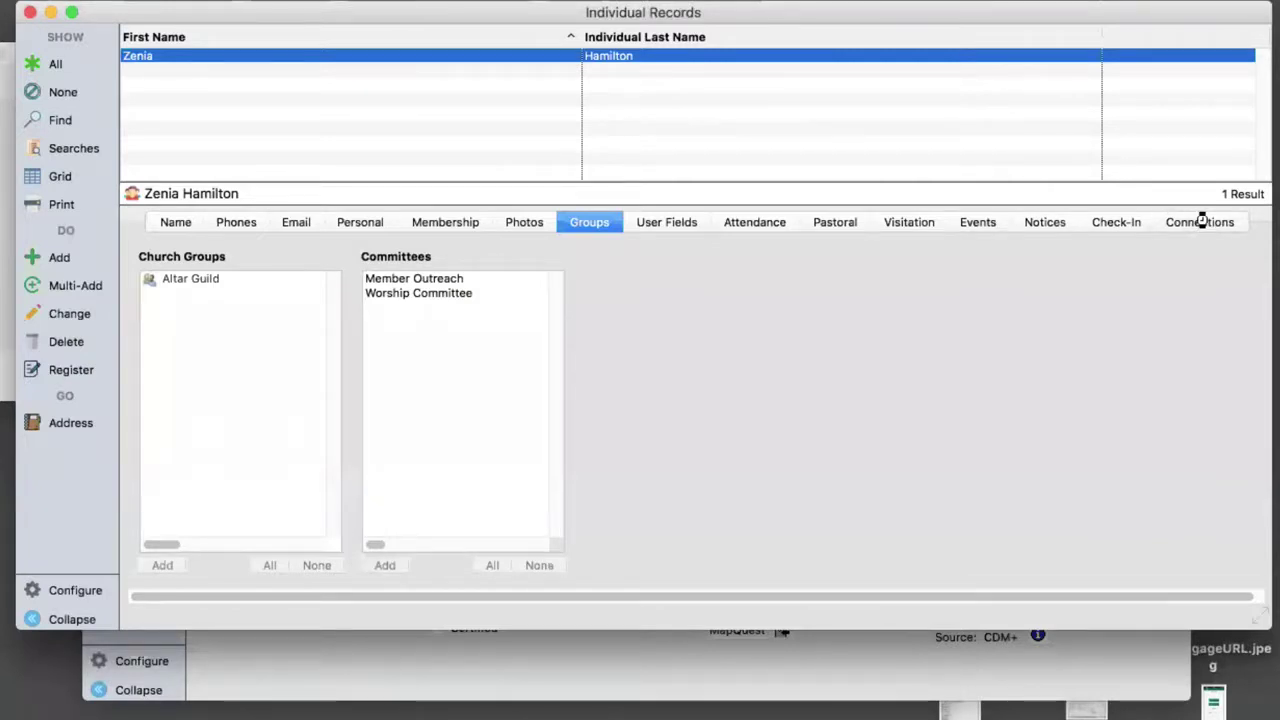
- Put the Connections tab into edit mode and begin a new connection
{"action": "left_click", "coordinate": [1204, 227]}
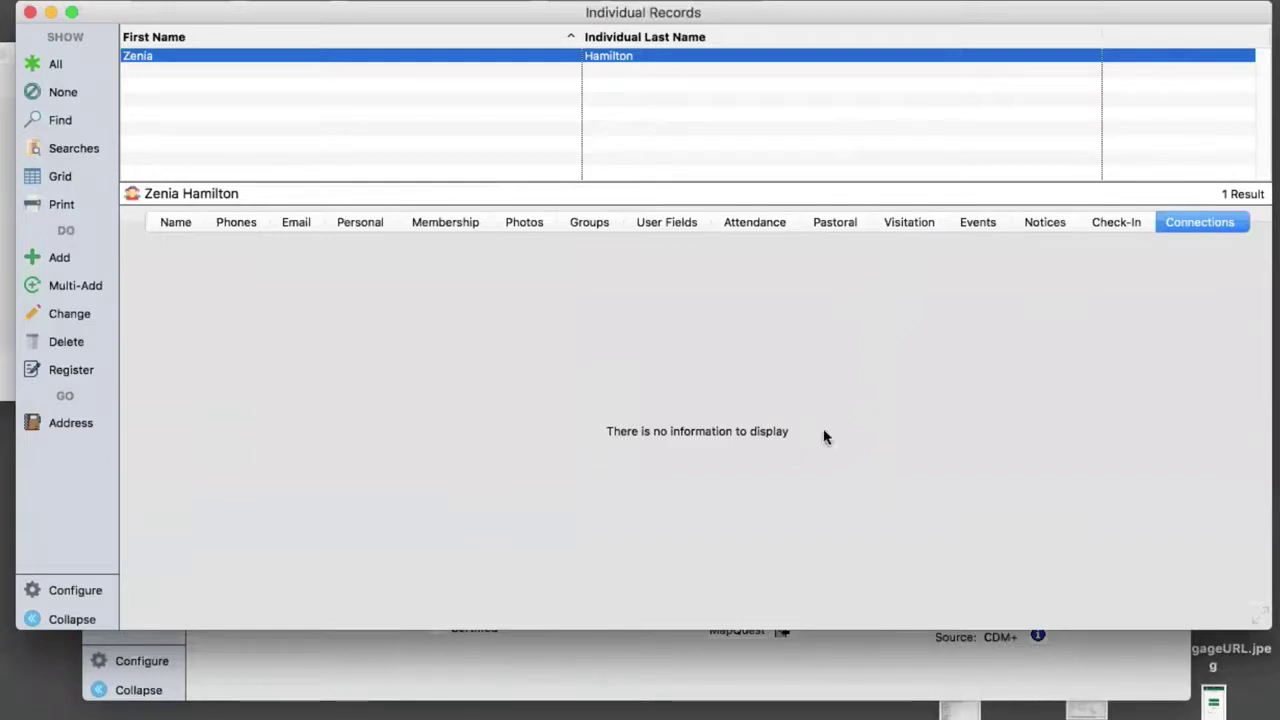
{"action": "left_click", "coordinate": [71, 317]}
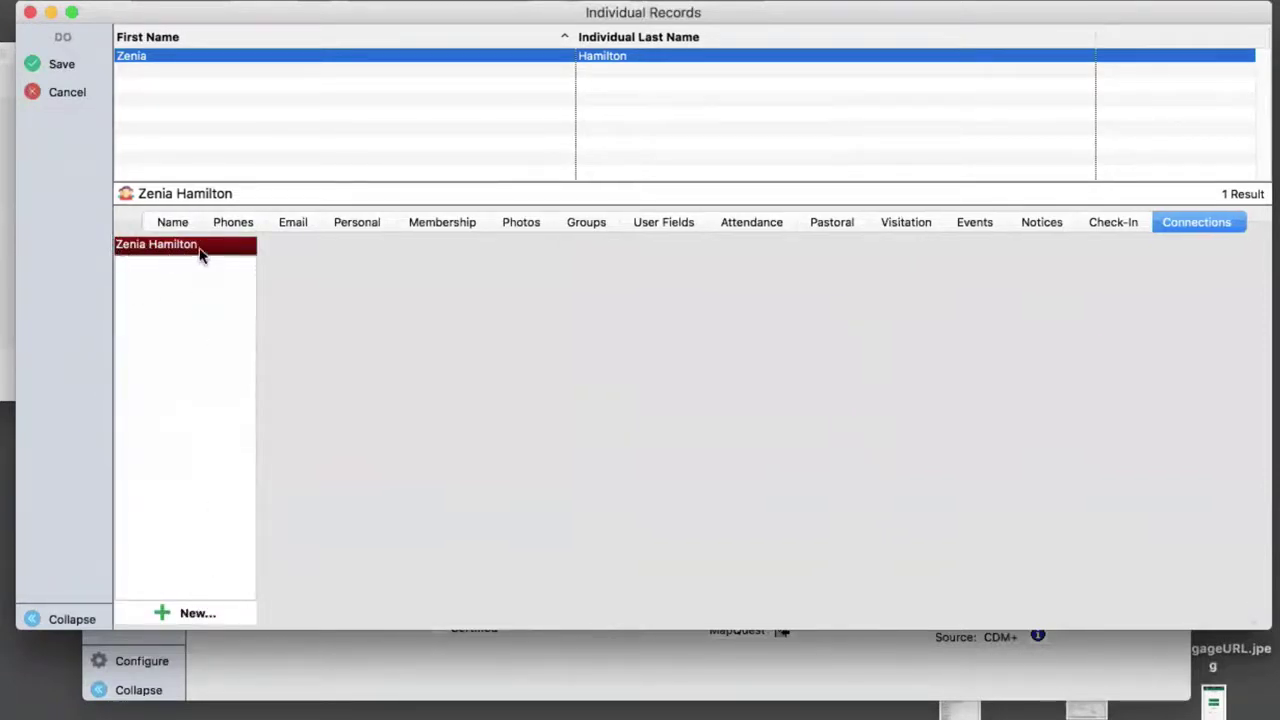
{"action": "left_click", "coordinate": [164, 617]}
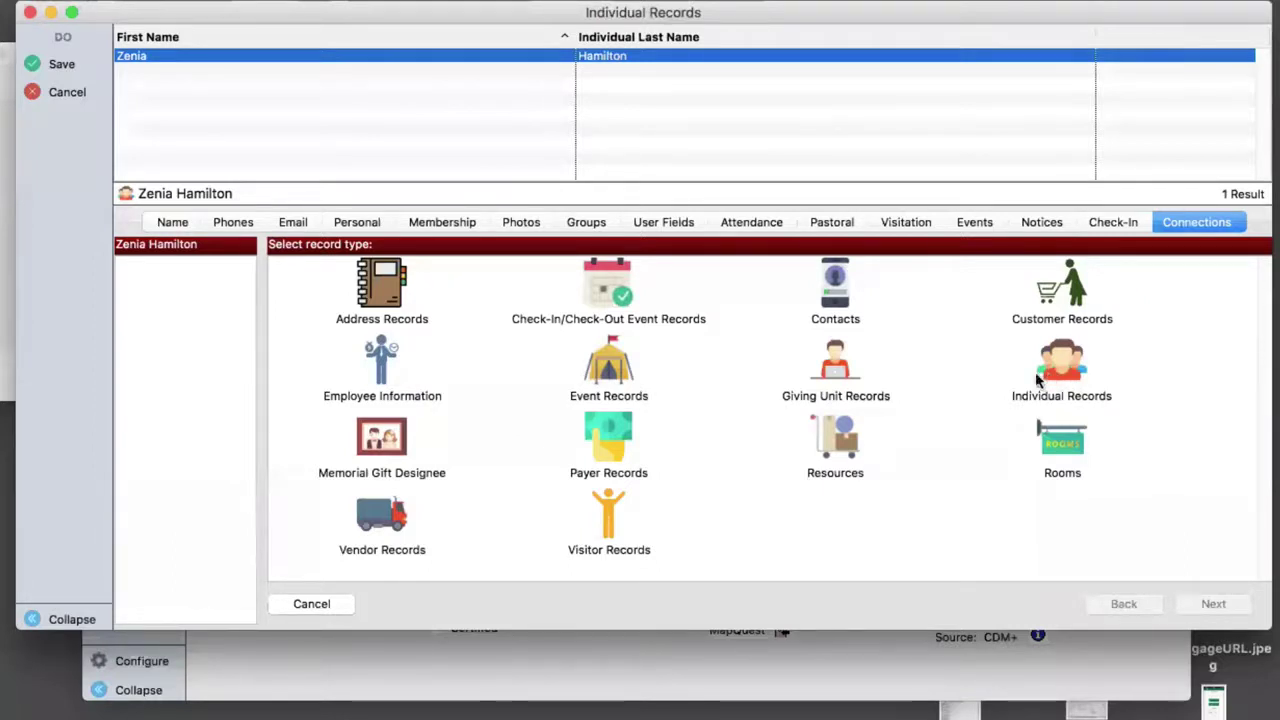
- Choose Individual Records, list all individuals, and select the person to connect to
{"action": "left_click", "coordinate": [1057, 370]}
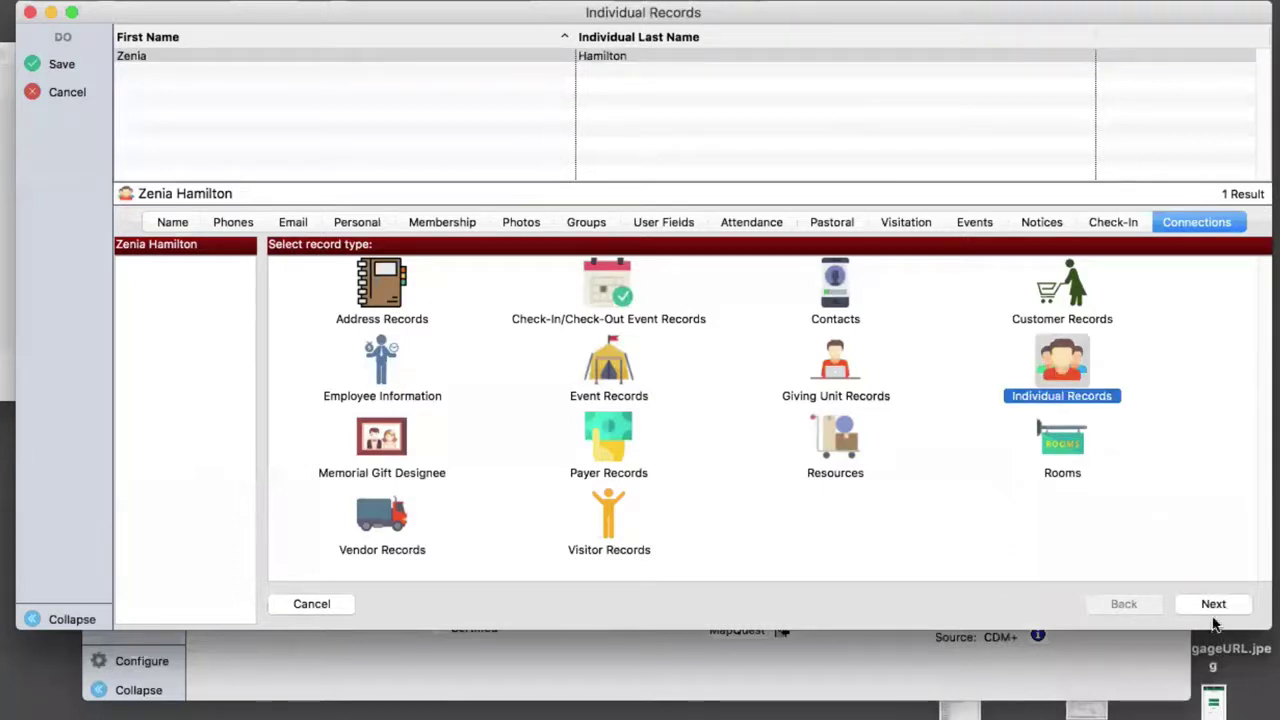
{"action": "left_click", "coordinate": [1213, 605]}
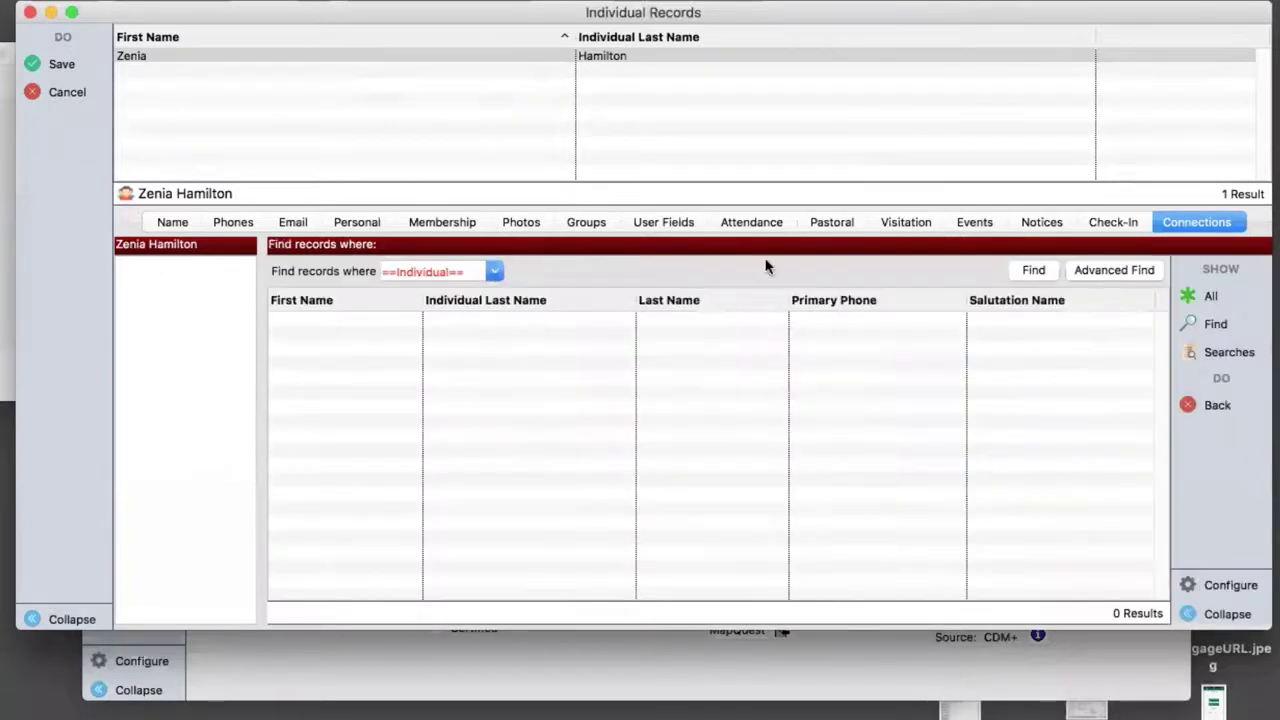
{"action": "left_click", "coordinate": [1210, 297]}
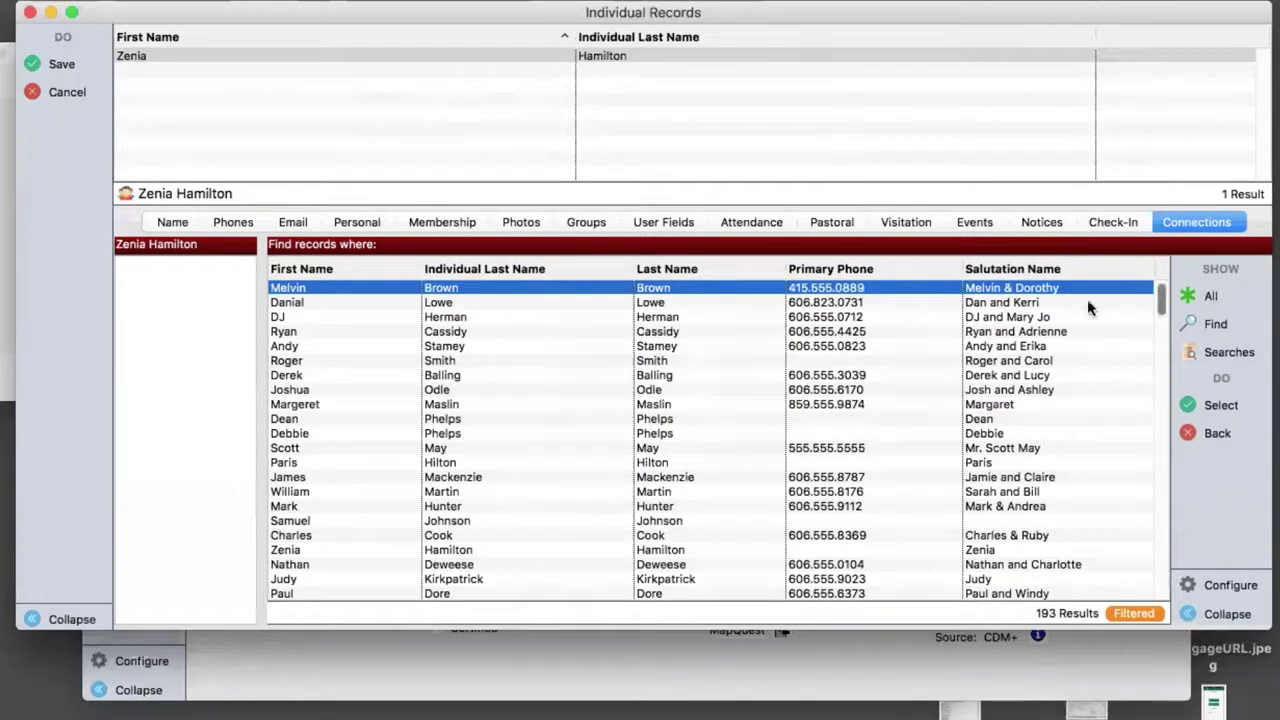
{"action": "left_click", "coordinate": [437, 332]}
{"action": "scroll", "coordinate": [437, 334], "scroll_direction": "down", "scroll_amount": 1}
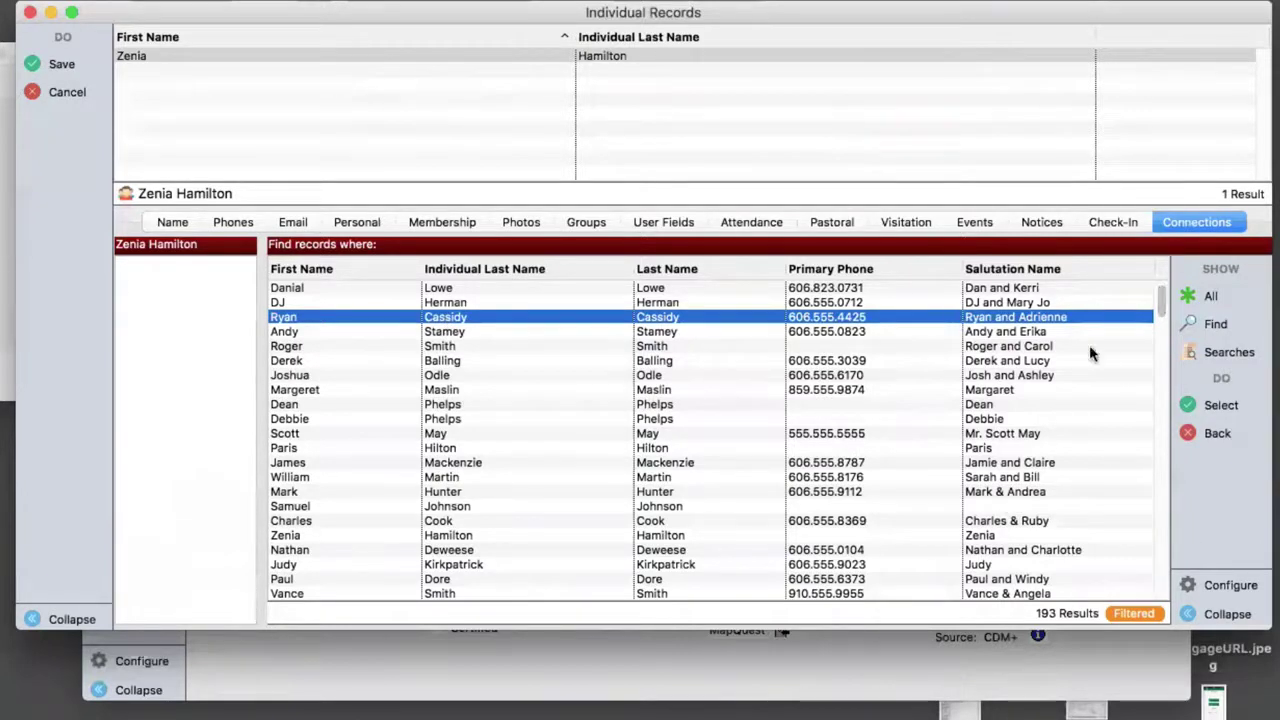
{"action": "left_click", "coordinate": [1220, 405]}
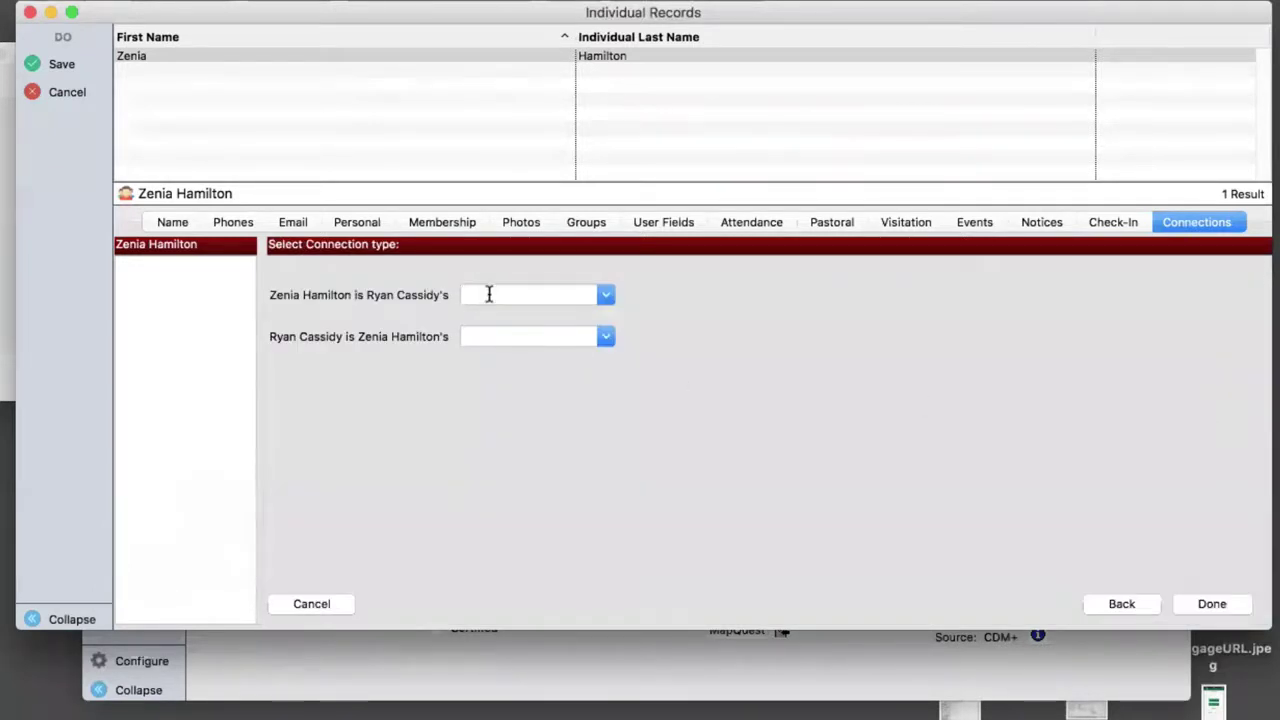
- Add Sister and Brother as new relationship codes for the connection, finish it, and save
{"action": "type", "text": "Sister"}
{"action": "key", "text": "Tab"}
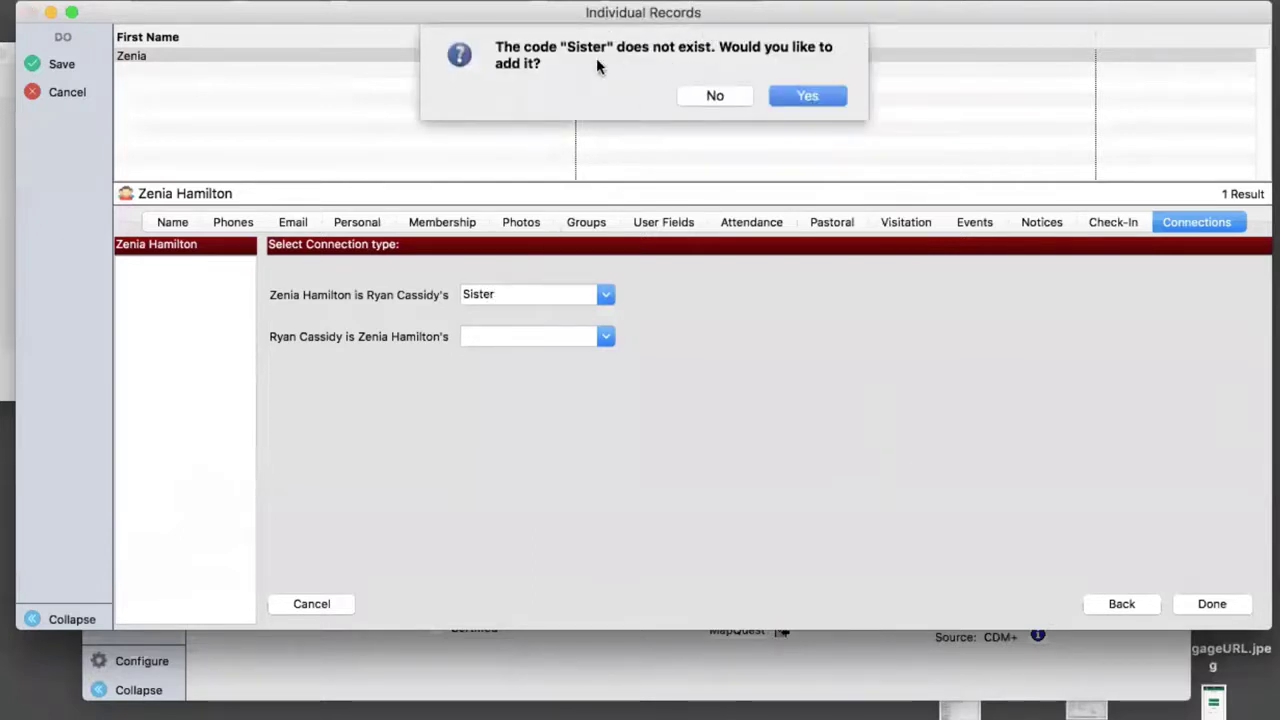
{"action": "left_click", "coordinate": [823, 95]}
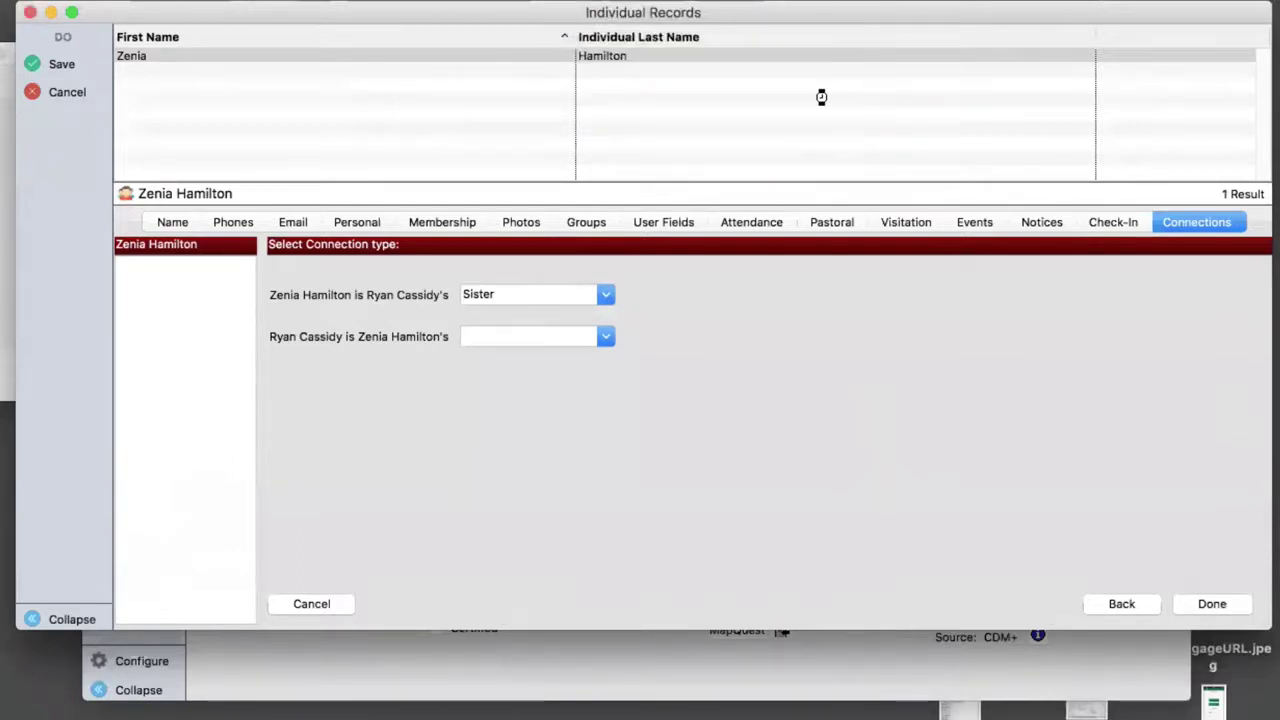
{"action": "left_click", "coordinate": [545, 337]}
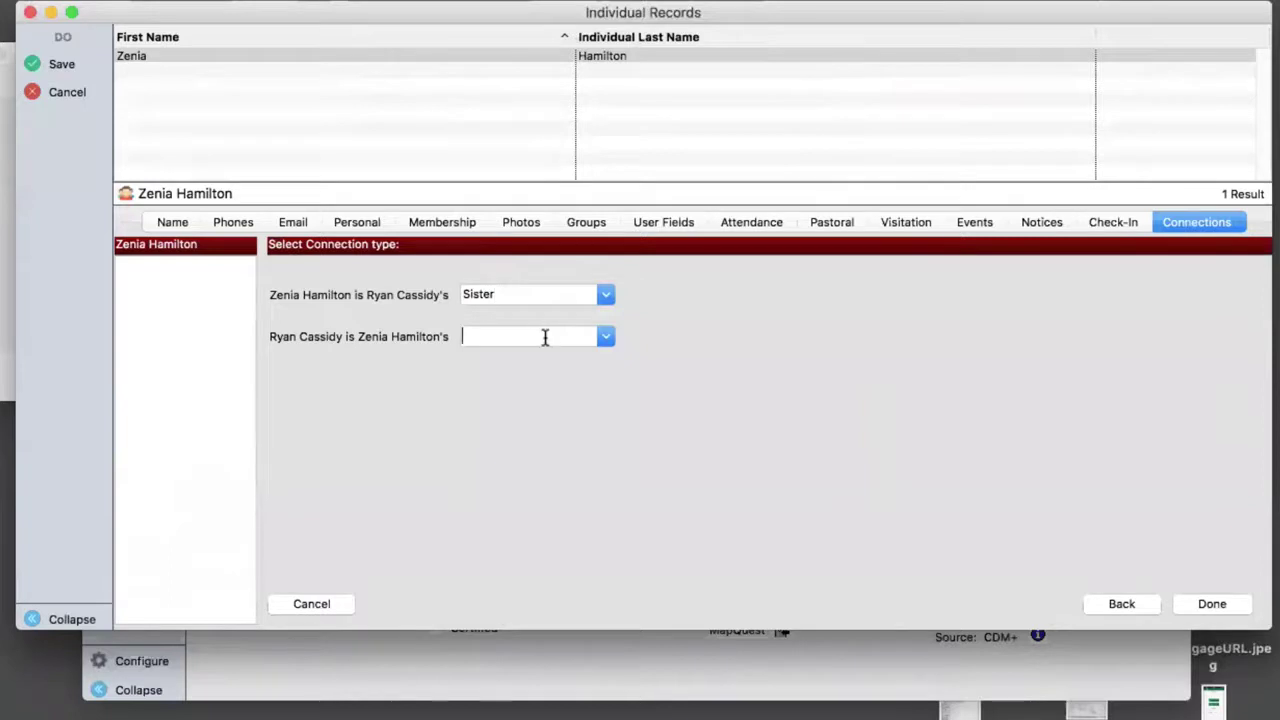
{"action": "type", "text": "Brother"}
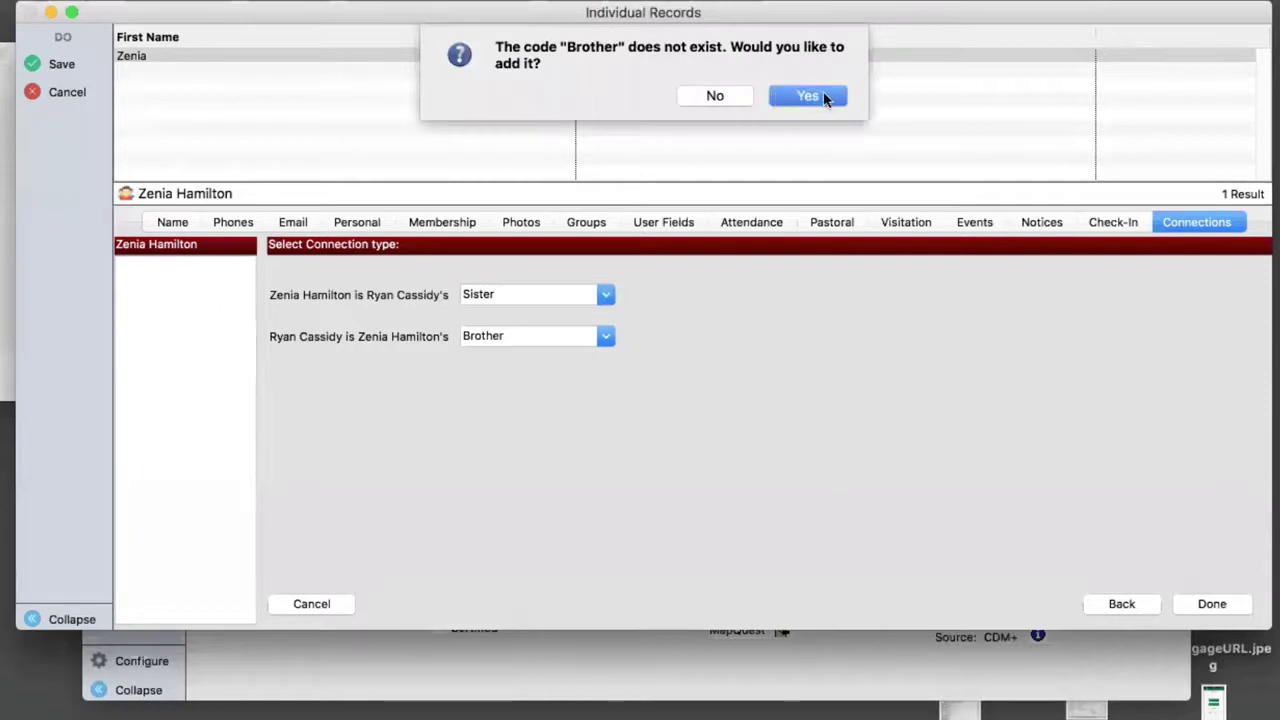
{"action": "left_click", "coordinate": [808, 96]}
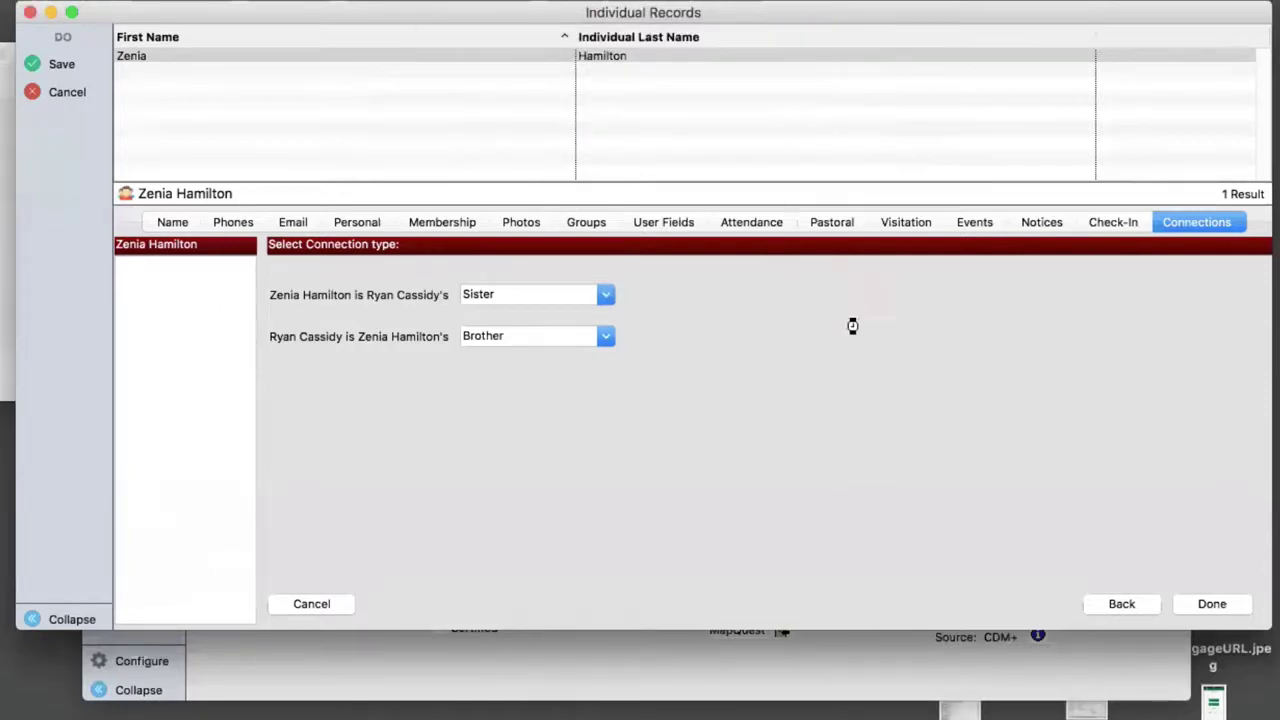
{"action": "left_click", "coordinate": [1210, 603]}
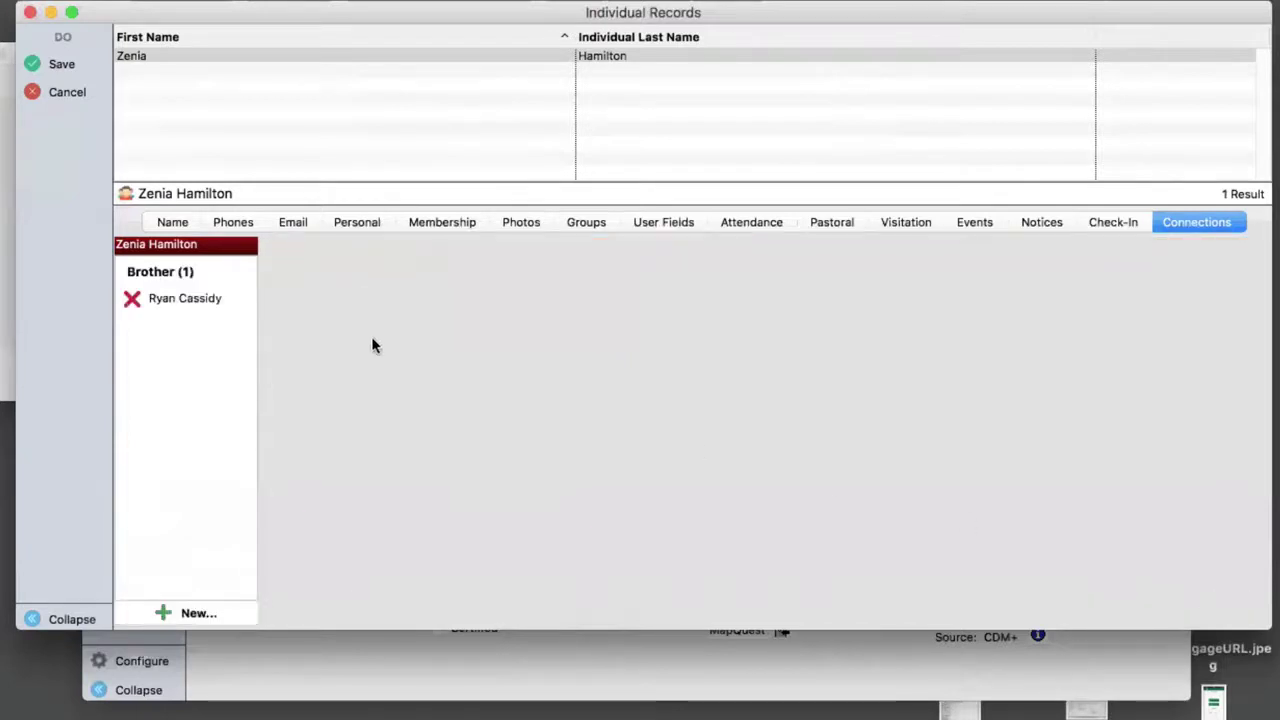
{"action": "left_click", "coordinate": [60, 64]}
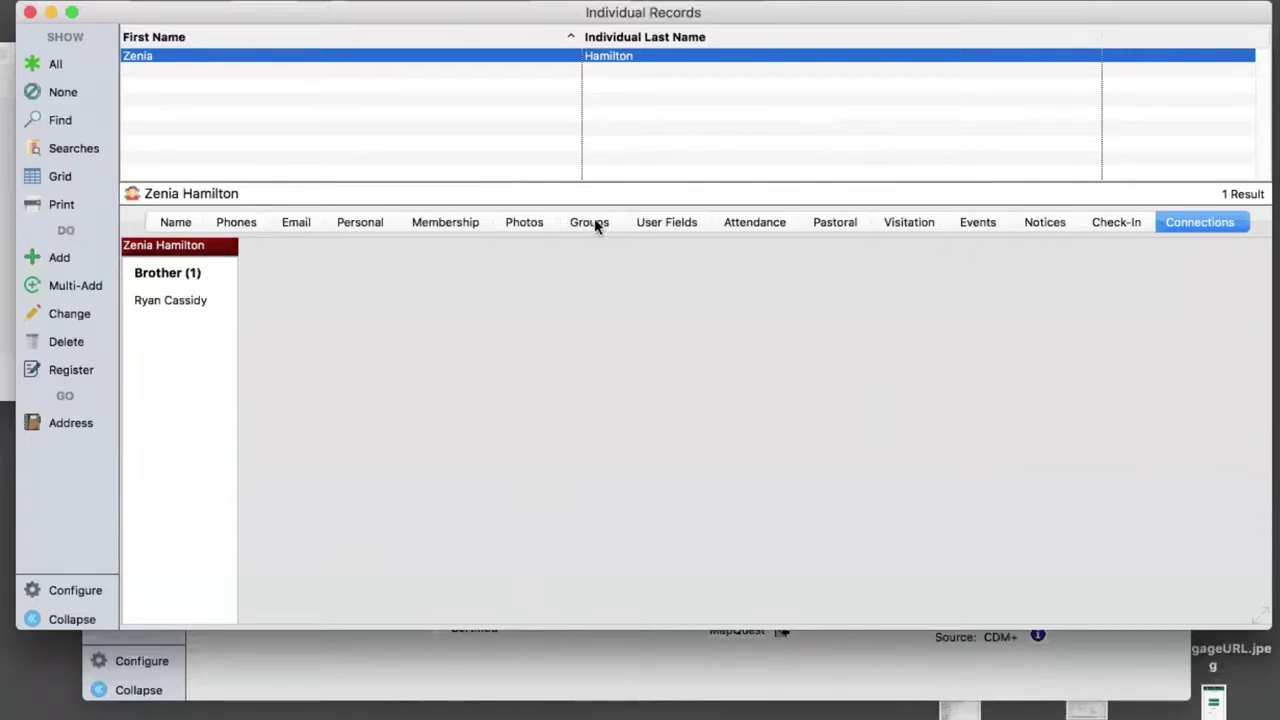
- Review each tab of the record, ending on Connections to confirm the Brother connection
{"action": "left_click", "coordinate": [176, 223]}
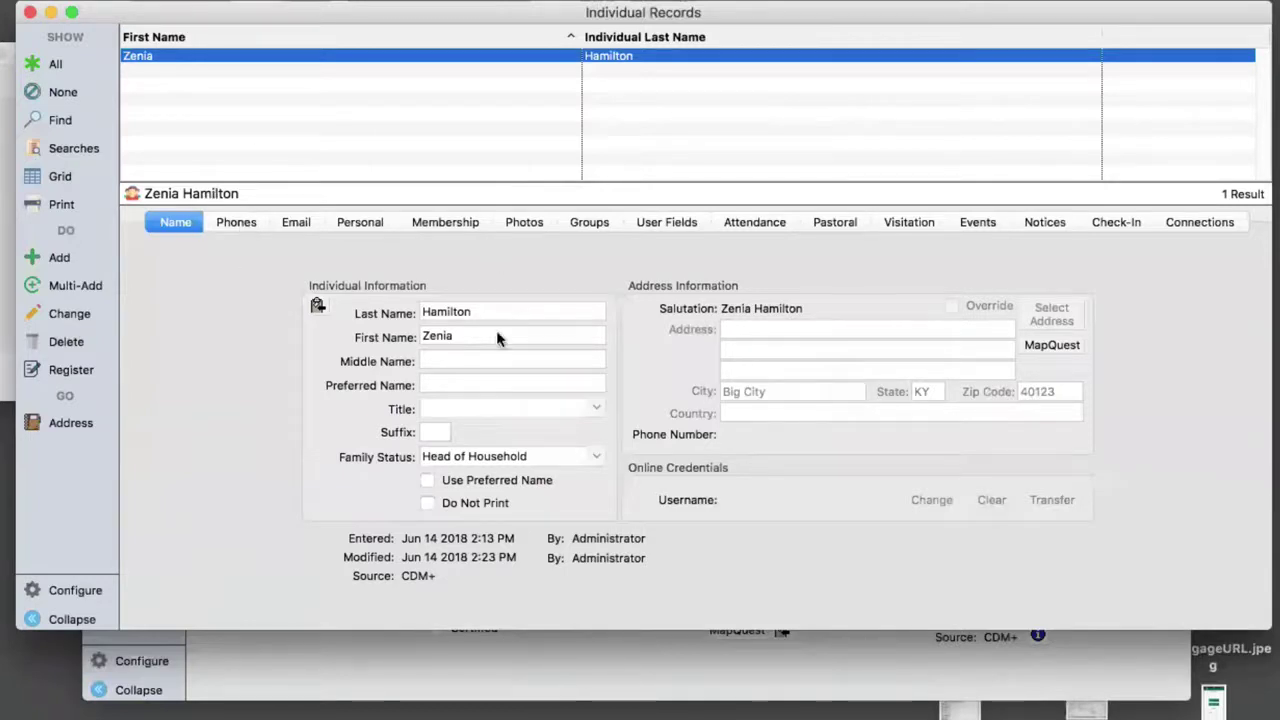
{"action": "left_click", "coordinate": [232, 222]}
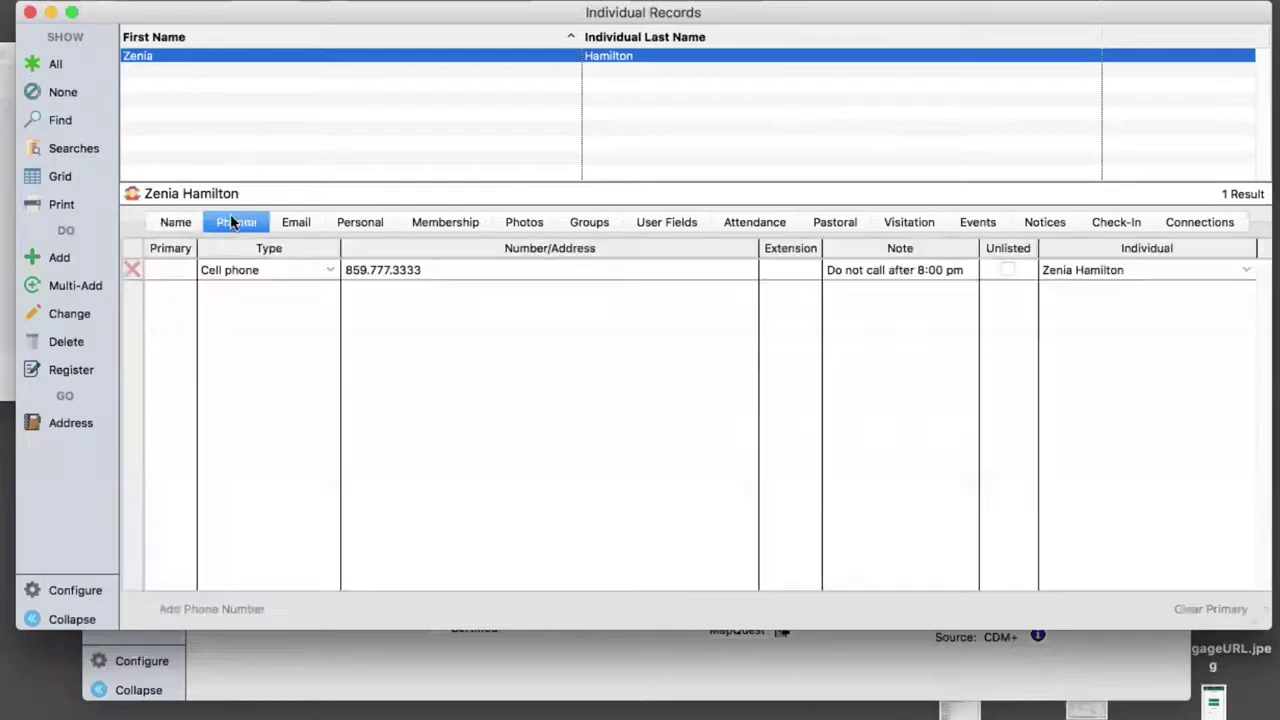
{"action": "left_click", "coordinate": [358, 223]}
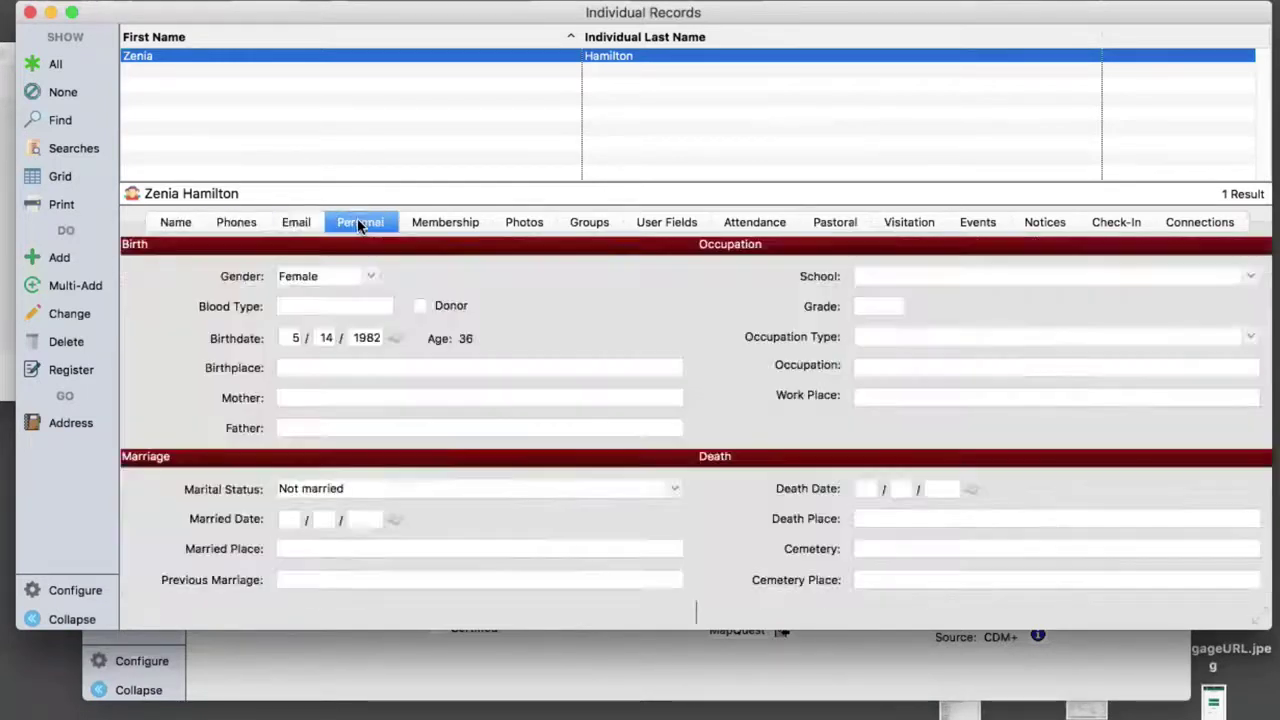
{"action": "left_click", "coordinate": [451, 226]}
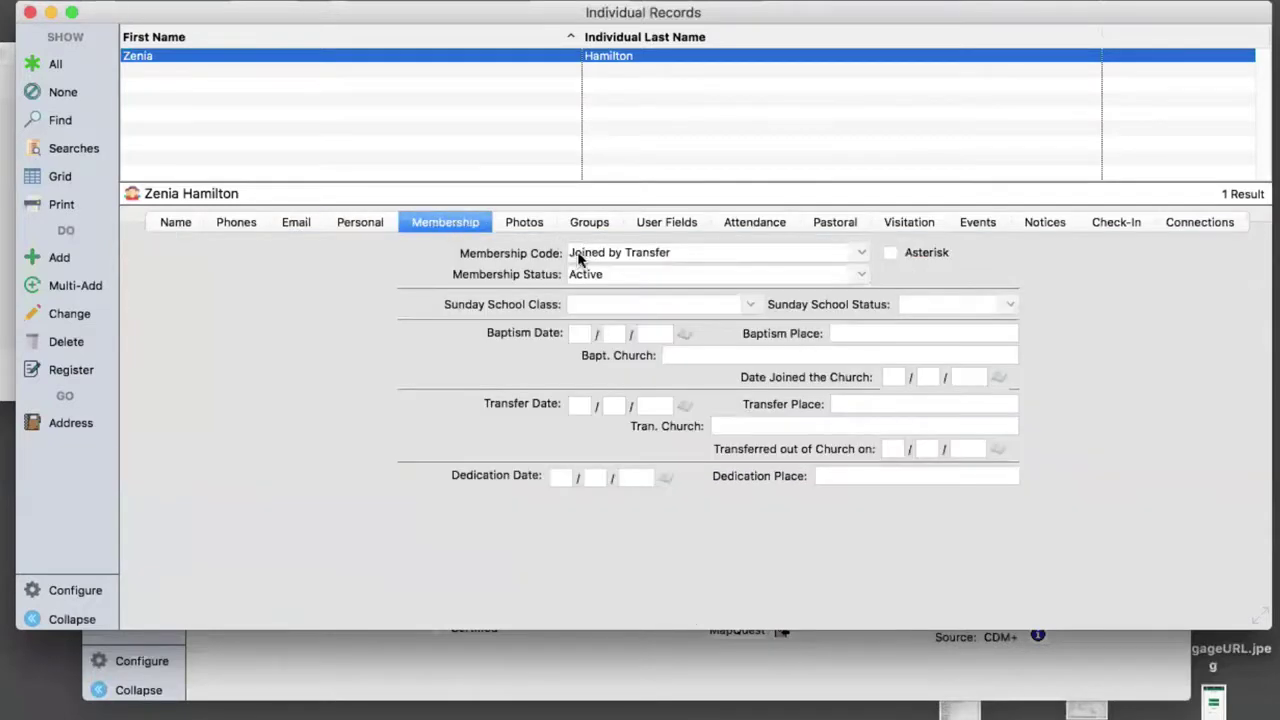
{"action": "left_click", "coordinate": [587, 221]}
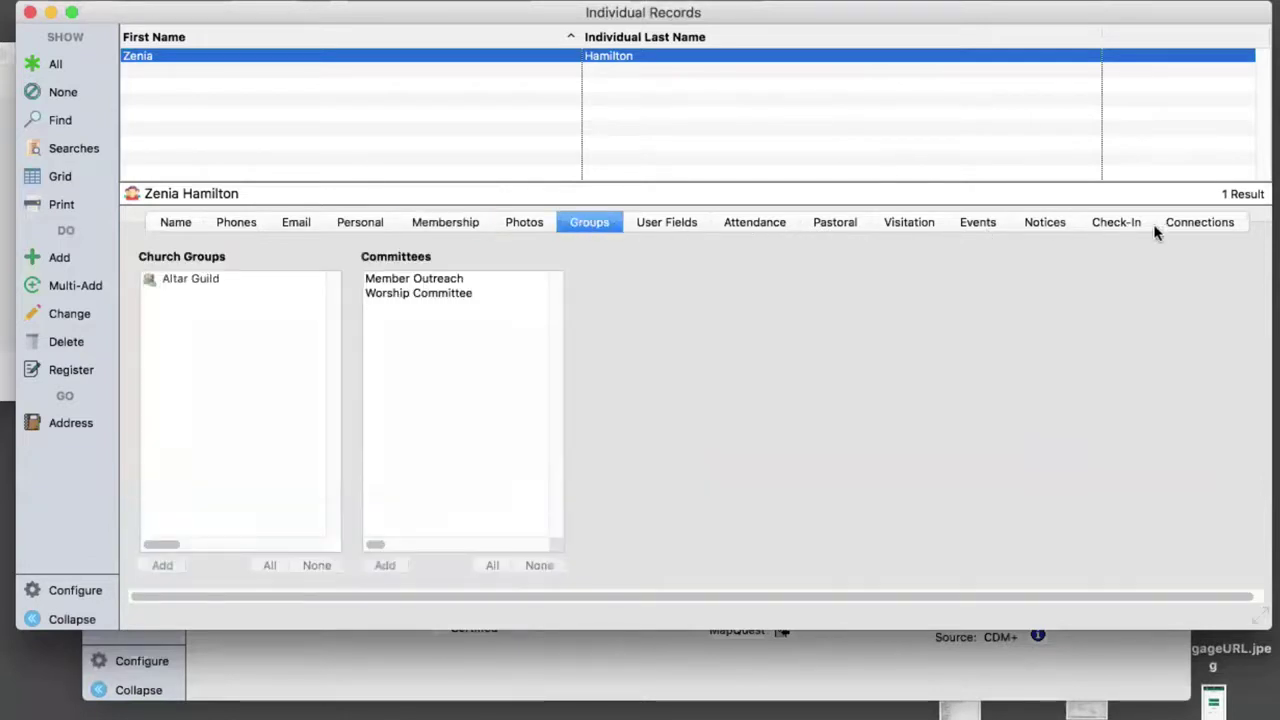
{"action": "left_click", "coordinate": [1192, 226]}
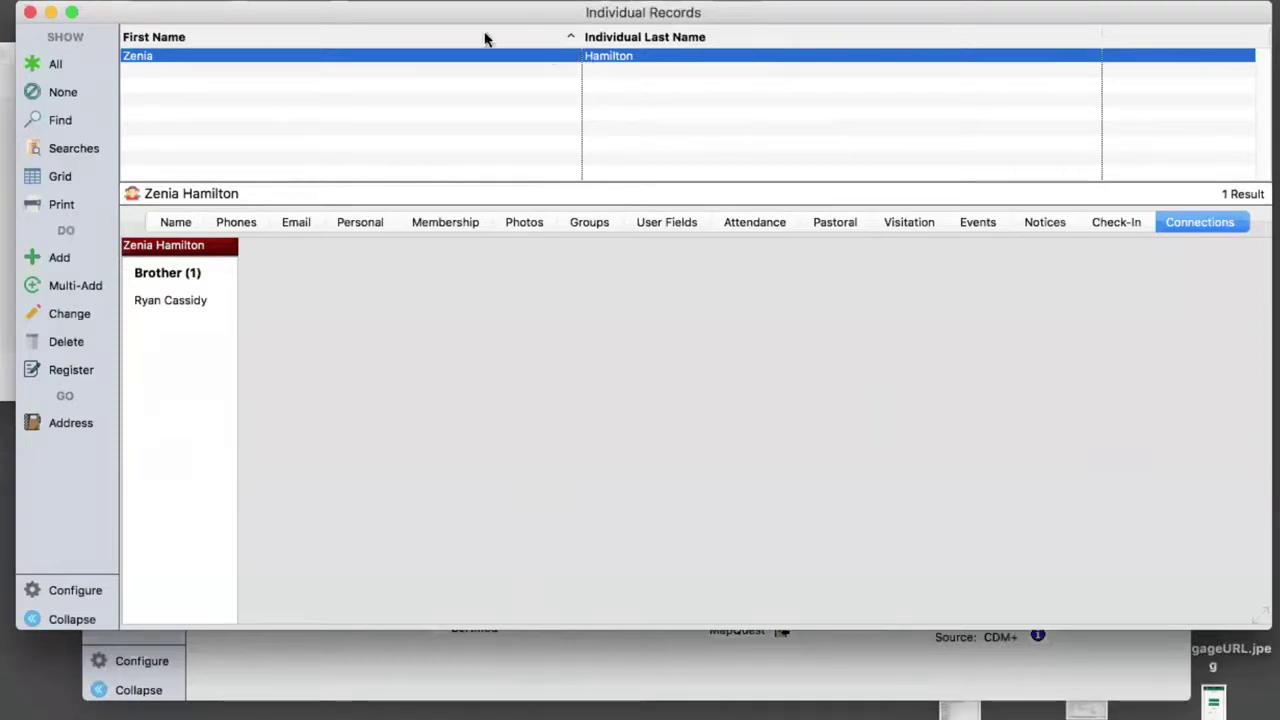
- Search Individual Last Name for the household member's surname, returning her single record
{"action": "left_click", "coordinate": [64, 124]}
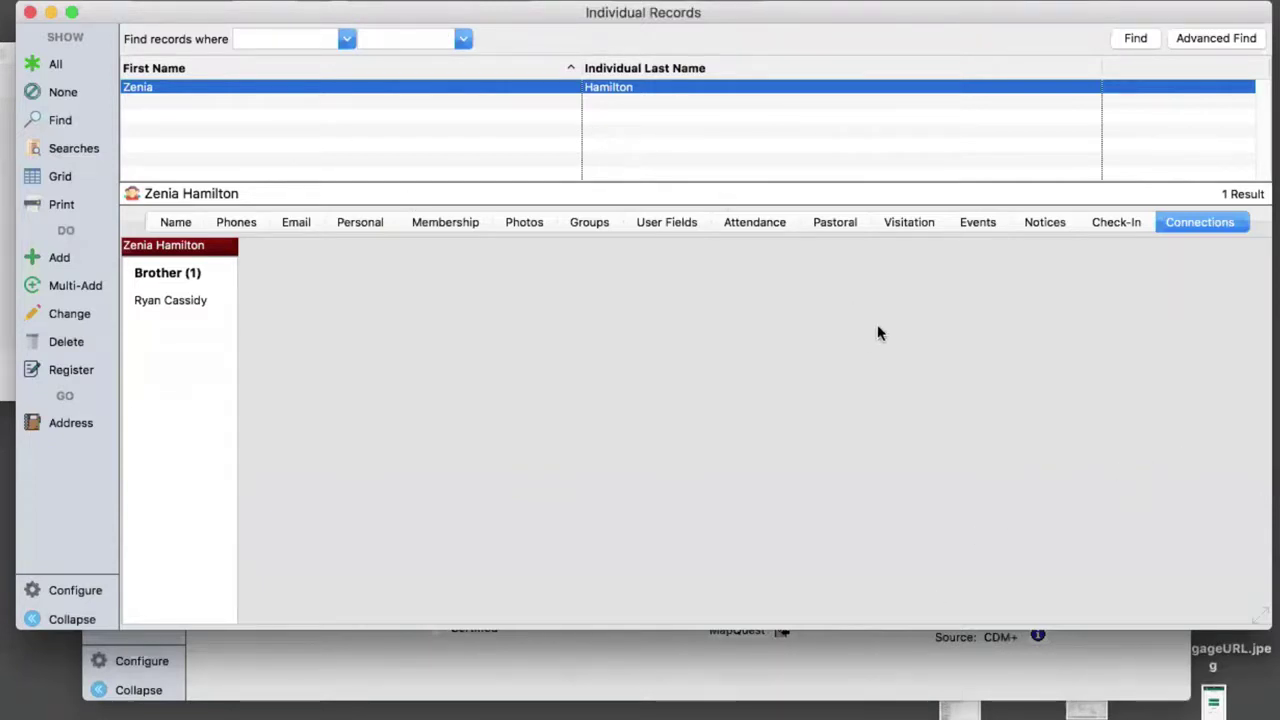
{"action": "left_click", "coordinate": [346, 38]}
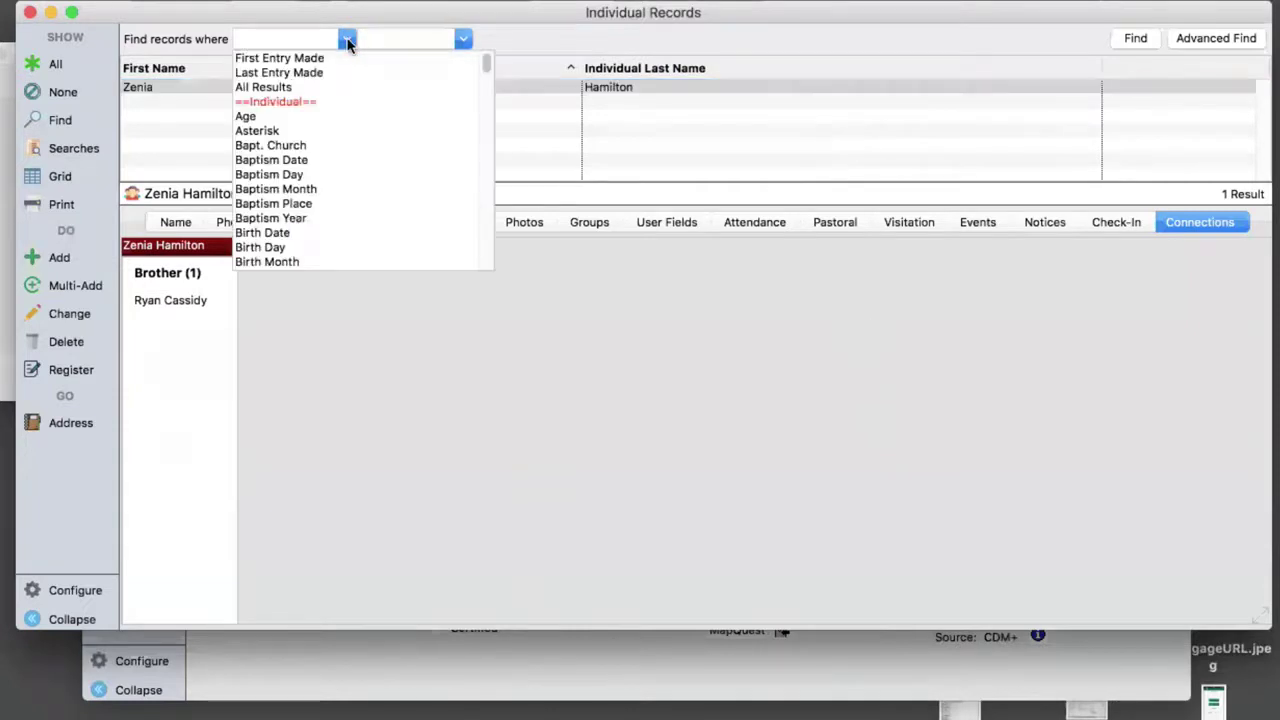
{"action": "scroll", "coordinate": [330, 174], "scroll_direction": "down", "scroll_amount": 15}
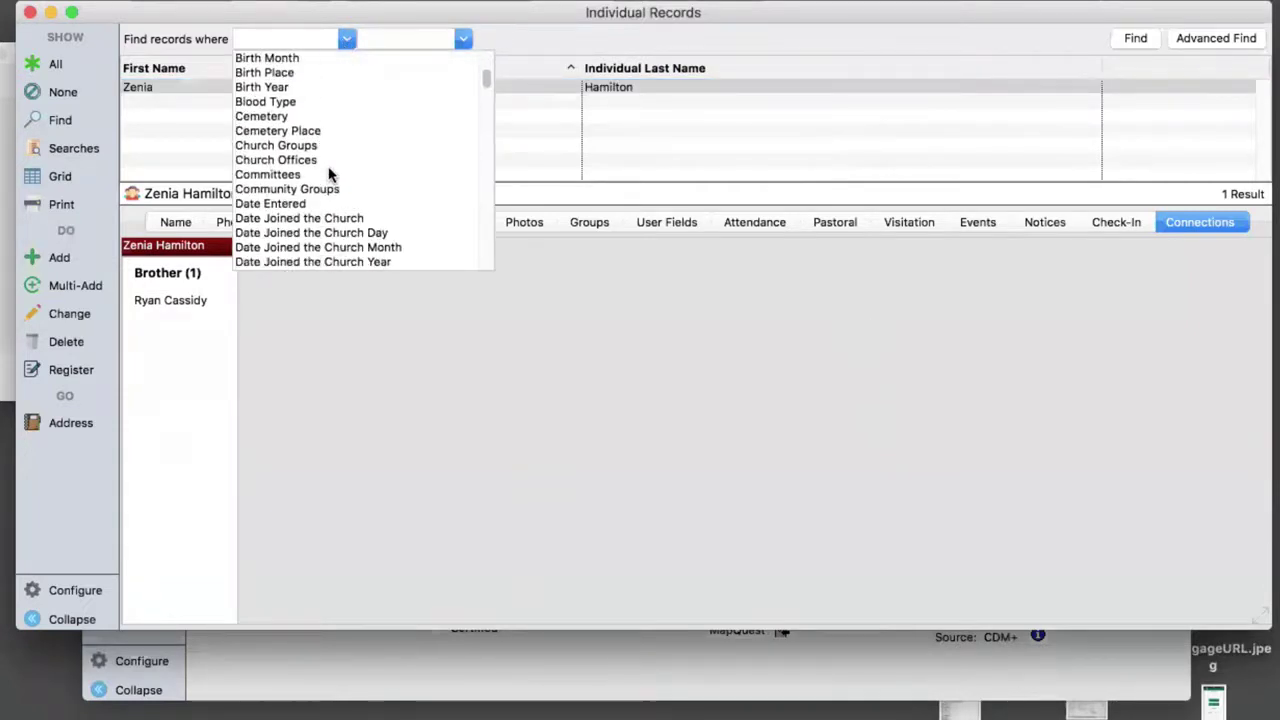
{"action": "scroll", "coordinate": [330, 174], "scroll_direction": "down", "scroll_amount": 2}
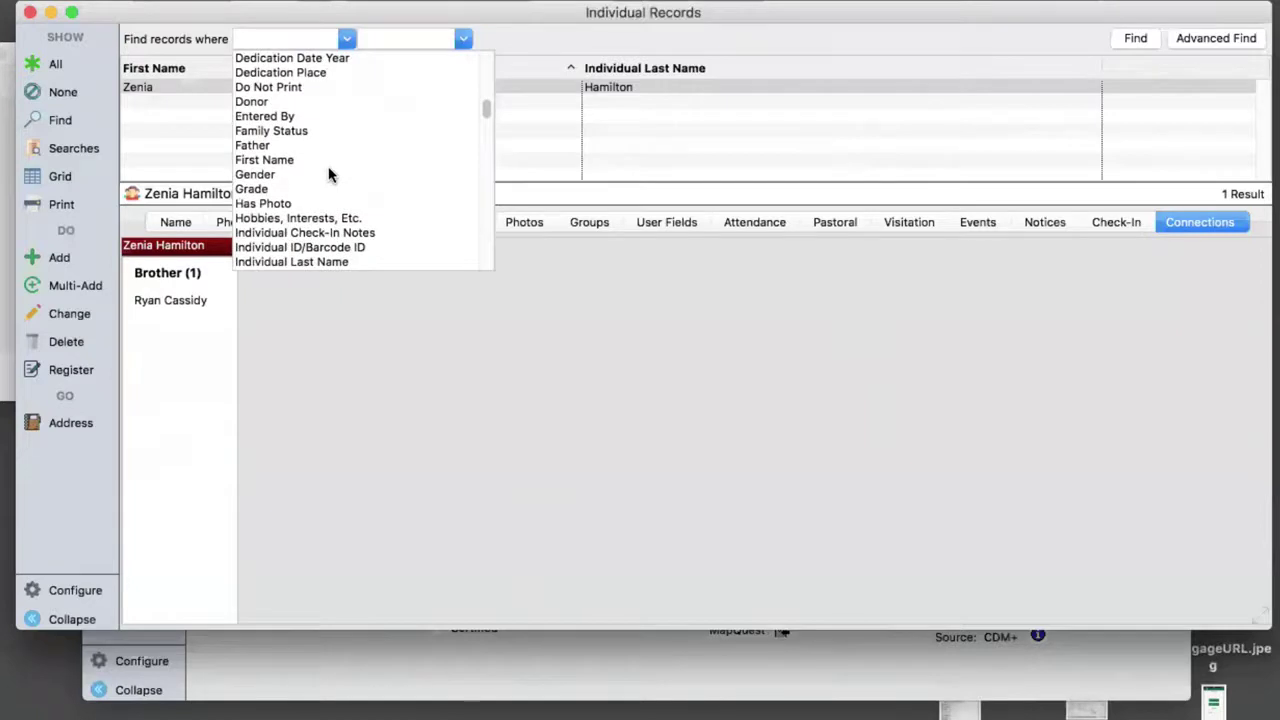
{"action": "scroll", "coordinate": [330, 174], "scroll_direction": "down", "scroll_amount": 2}
{"action": "left_click", "coordinate": [328, 172]}
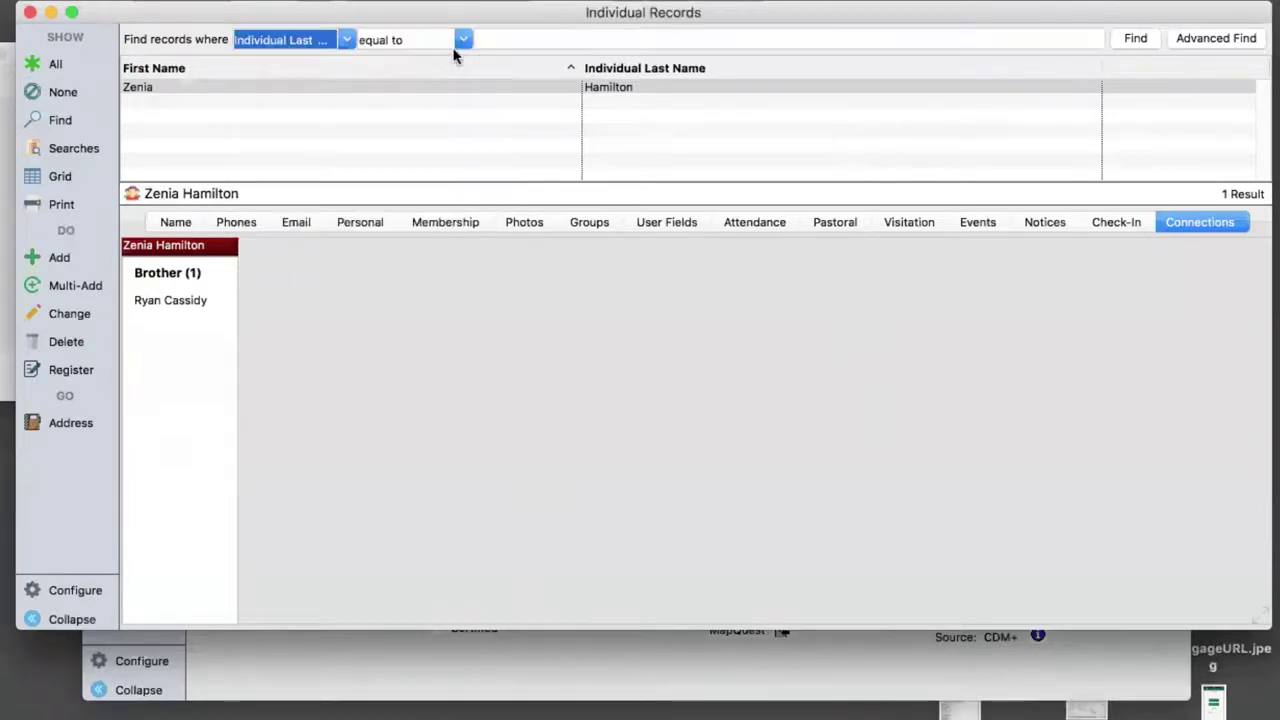
{"action": "left_click", "coordinate": [494, 41]}
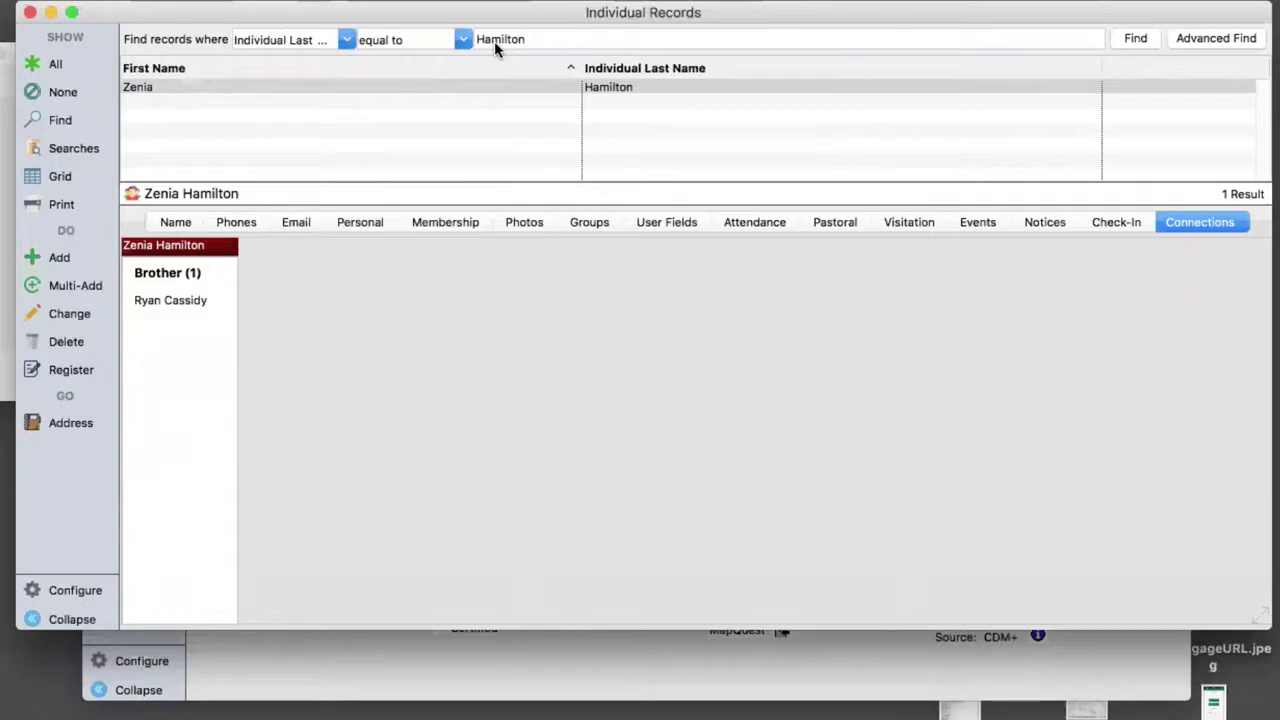
{"action": "left_click", "coordinate": [1136, 37]}
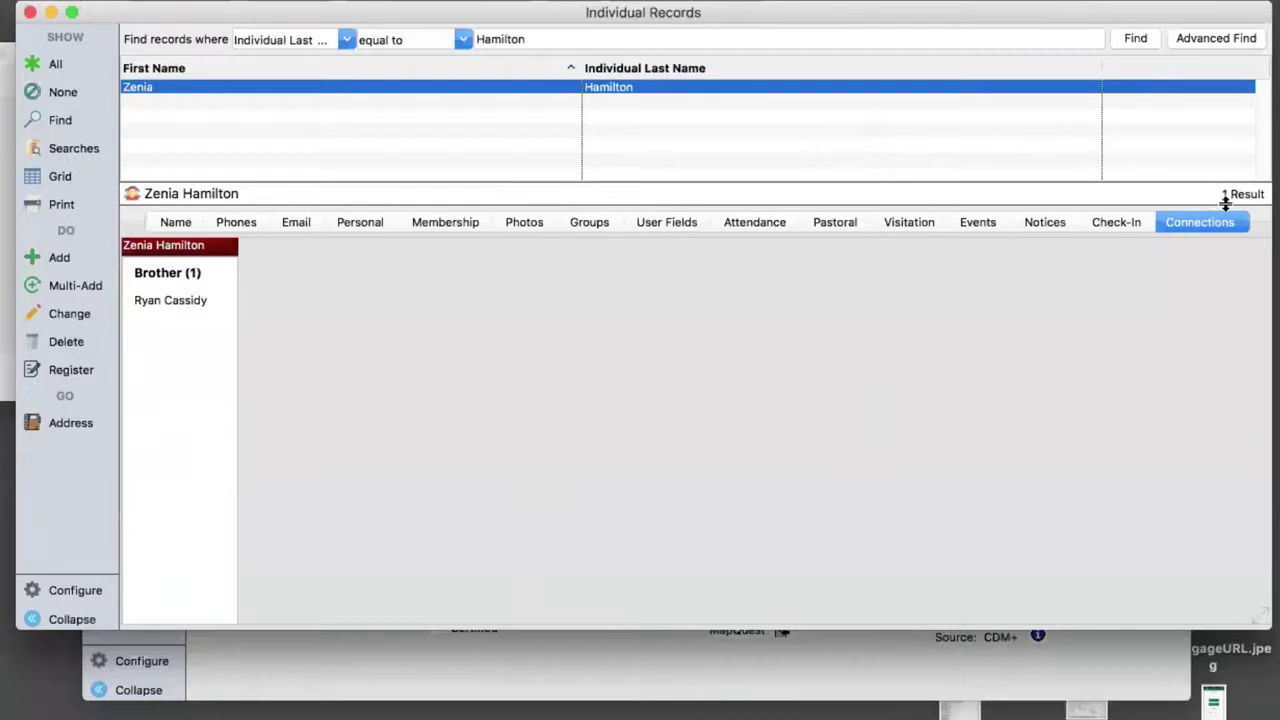
- Filter the search on Church Groups equal to Altar Guild, listing its 11 members
{"action": "left_click", "coordinate": [348, 40]}
{"action": "scroll", "coordinate": [487, 107], "scroll_direction": "up", "scroll_amount": 2}
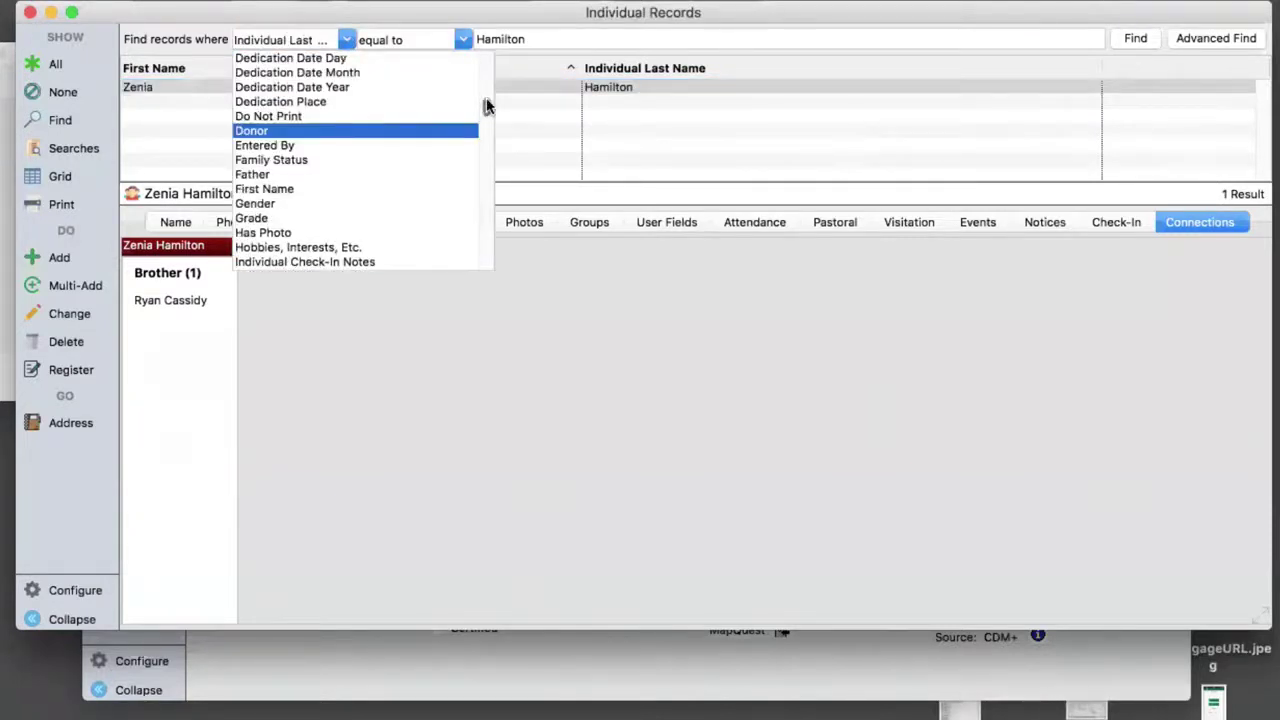
{"action": "scroll", "coordinate": [487, 107], "scroll_direction": "up", "scroll_amount": 6}
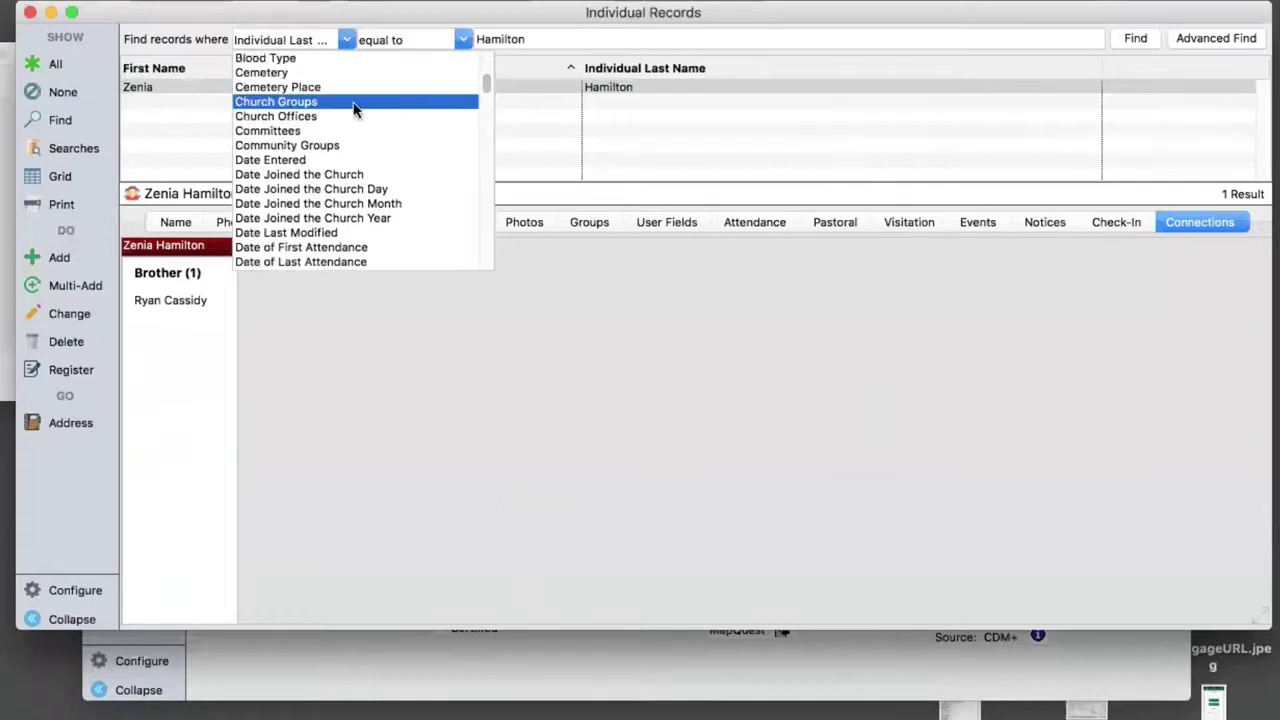
{"action": "left_click", "coordinate": [284, 101]}
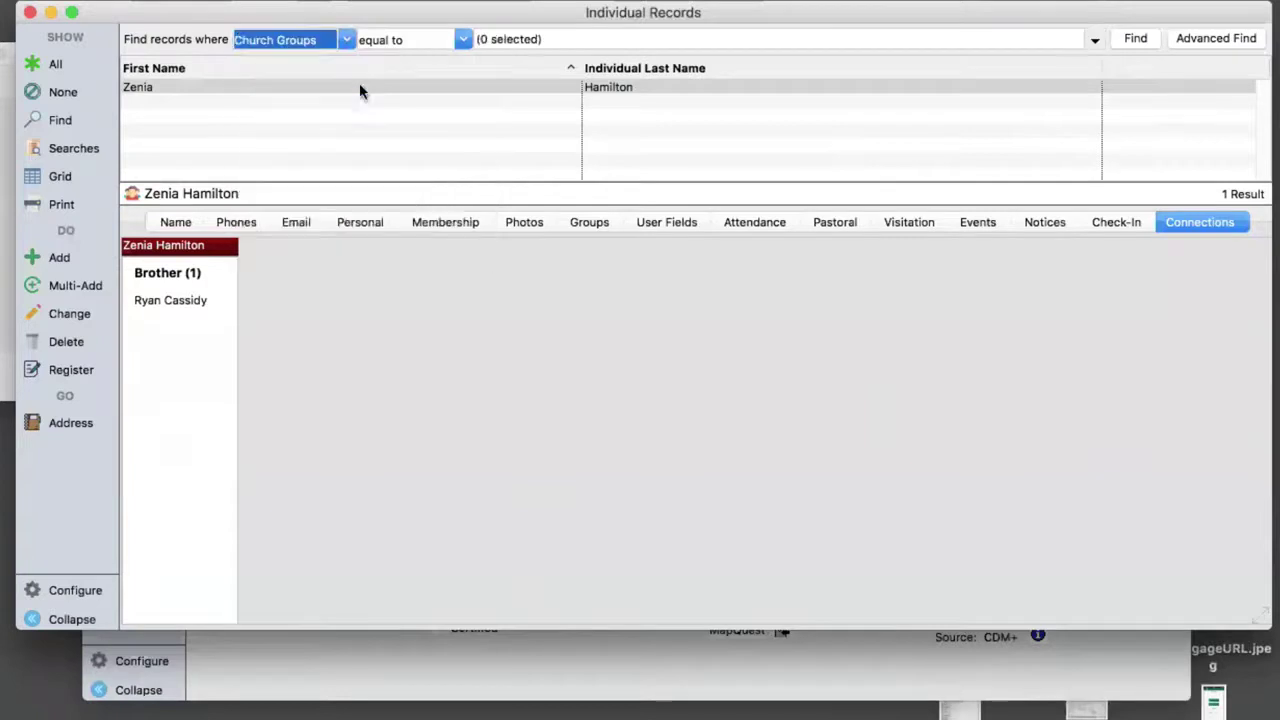
{"action": "left_click", "coordinate": [1095, 45]}
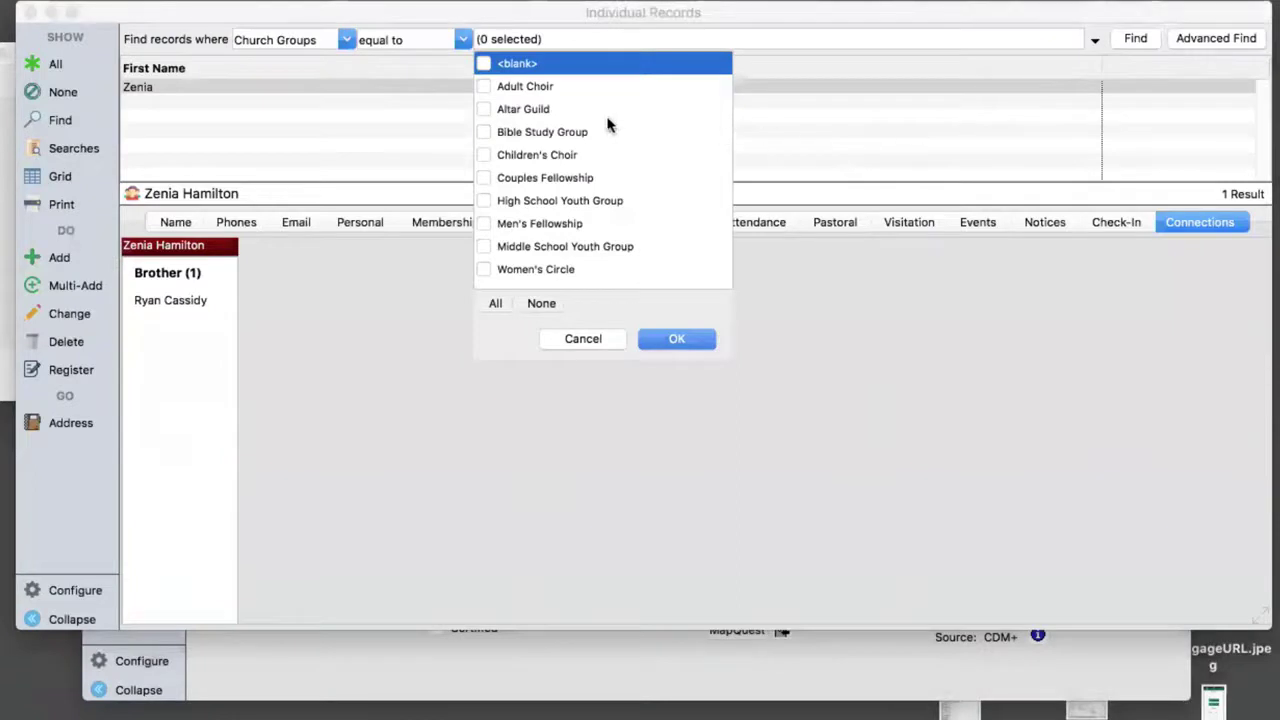
{"action": "left_click", "coordinate": [484, 115]}
{"action": "left_click", "coordinate": [688, 340]}
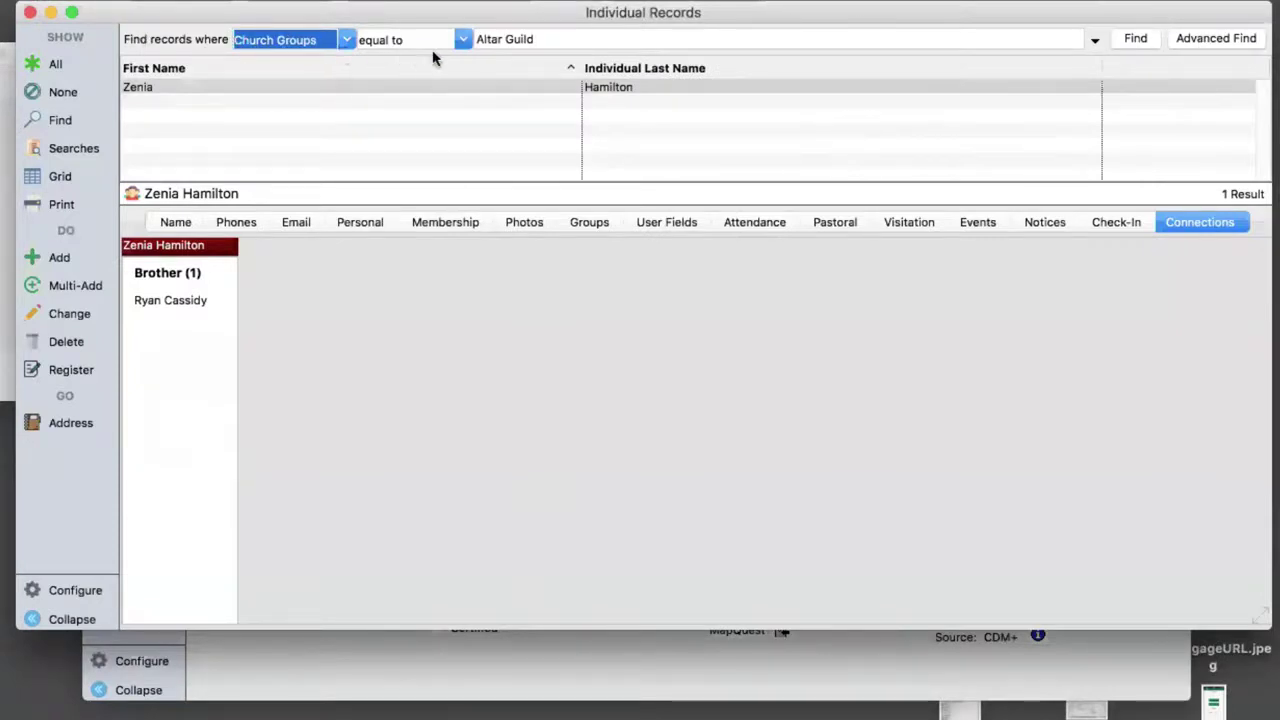
{"action": "left_click", "coordinate": [1146, 39]}
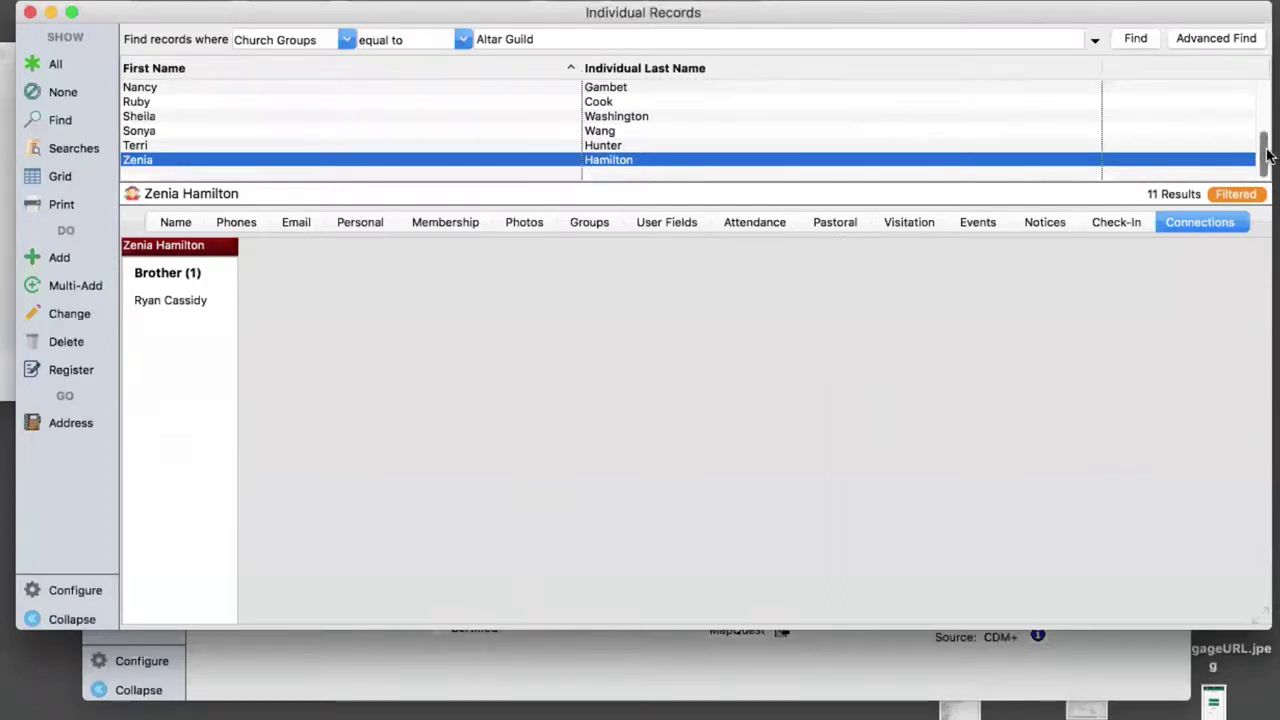
{"action": "left_click_drag", "start_coordinate": [1266, 148], "coordinate": [1266, 88]}
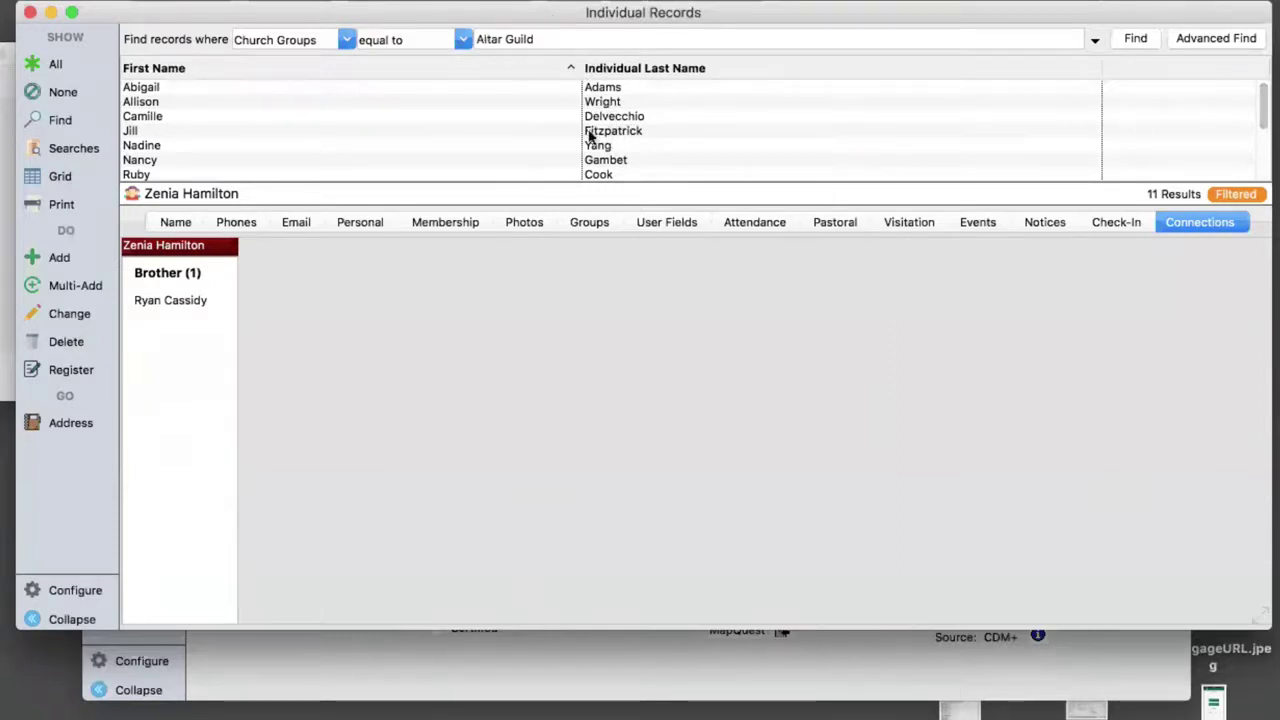
- Start the Individual Directory report from the Altar Guild results list
{"action": "left_click", "coordinate": [61, 205]}
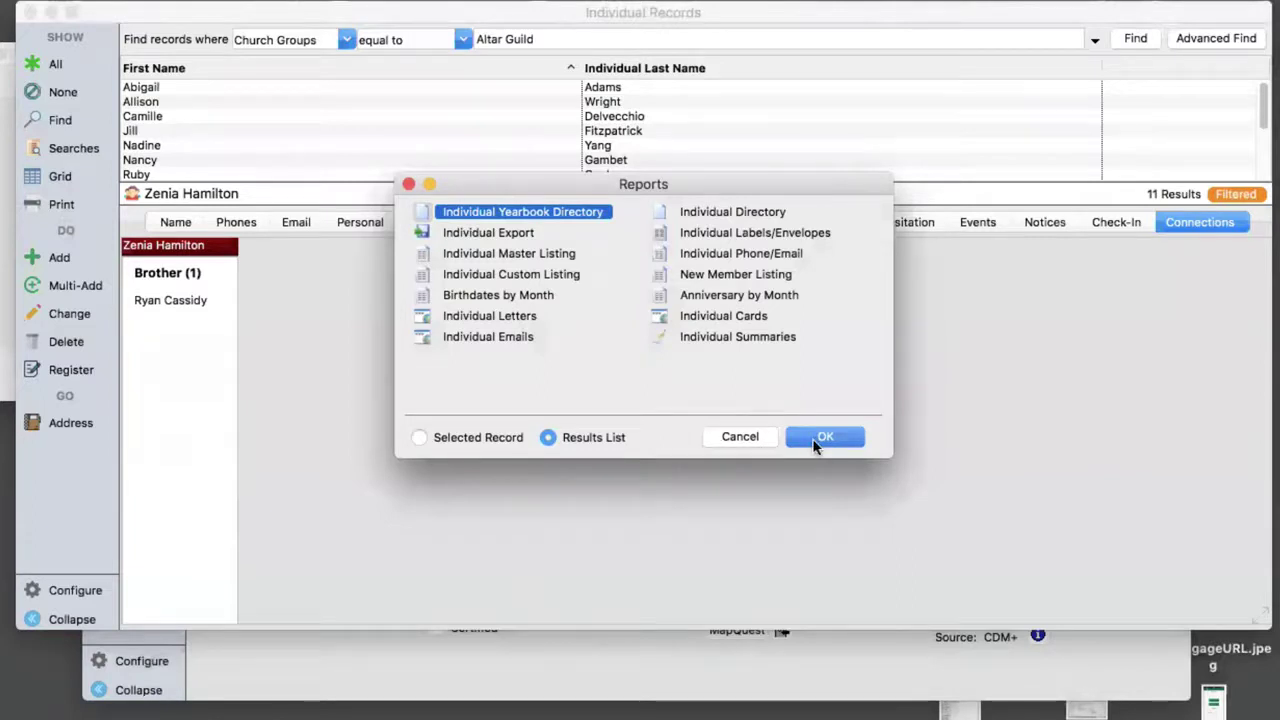
{"action": "left_click", "coordinate": [736, 216]}
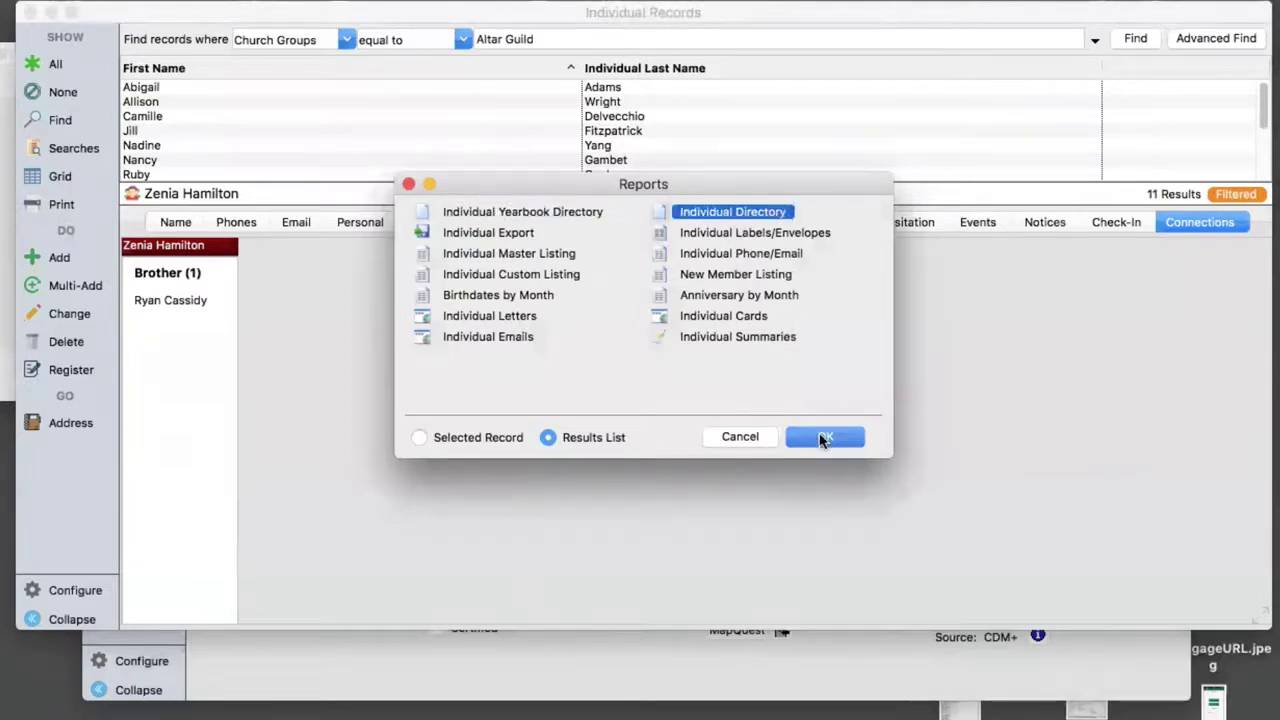
{"action": "left_click", "coordinate": [822, 437]}
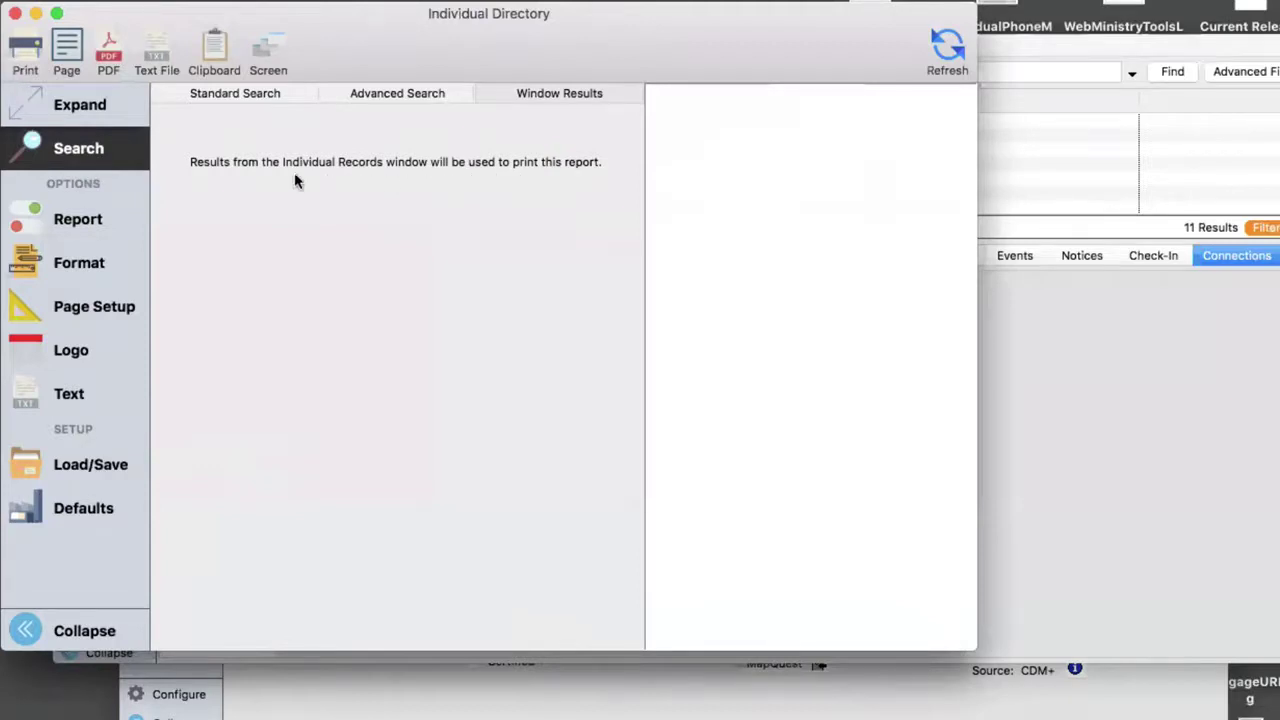
- Keep Alphabetical sort and Last Name included, turning off Last Name First and Last Name Bold
{"action": "left_click", "coordinate": [60, 220]}
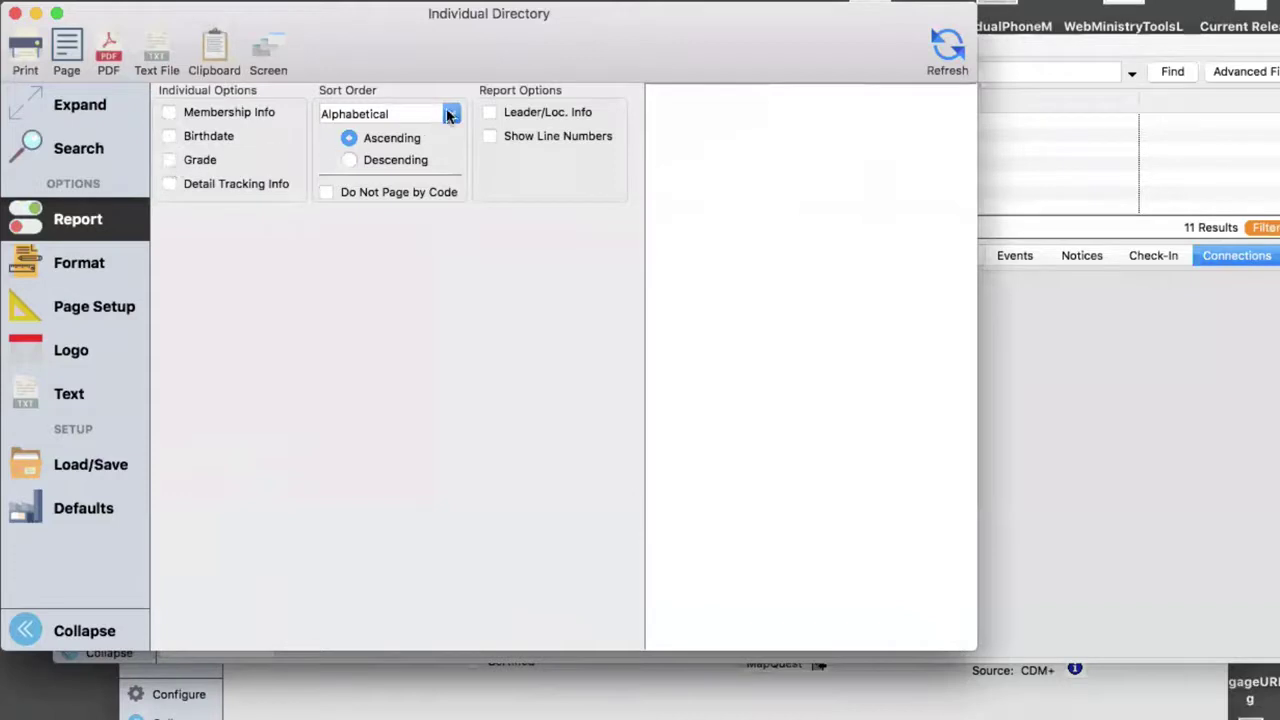
{"action": "left_click", "coordinate": [447, 116]}
{"action": "left_click", "coordinate": [447, 116]}
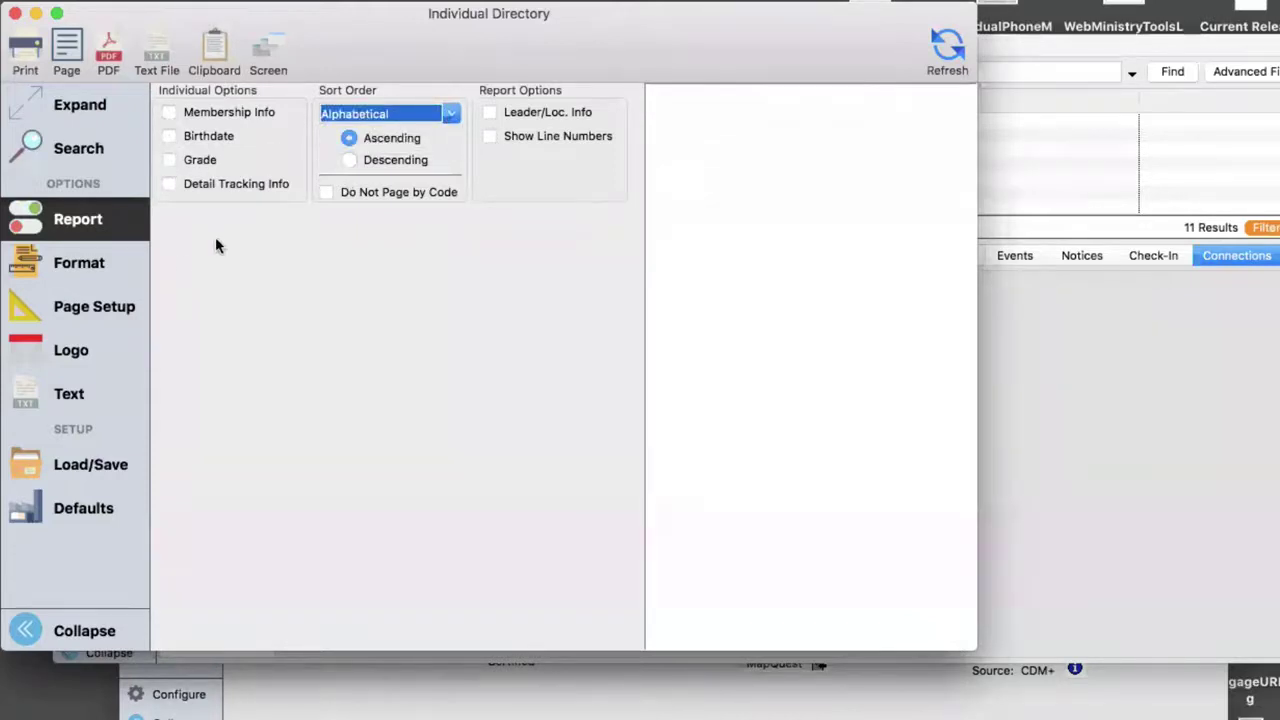
{"action": "left_click", "coordinate": [92, 266]}
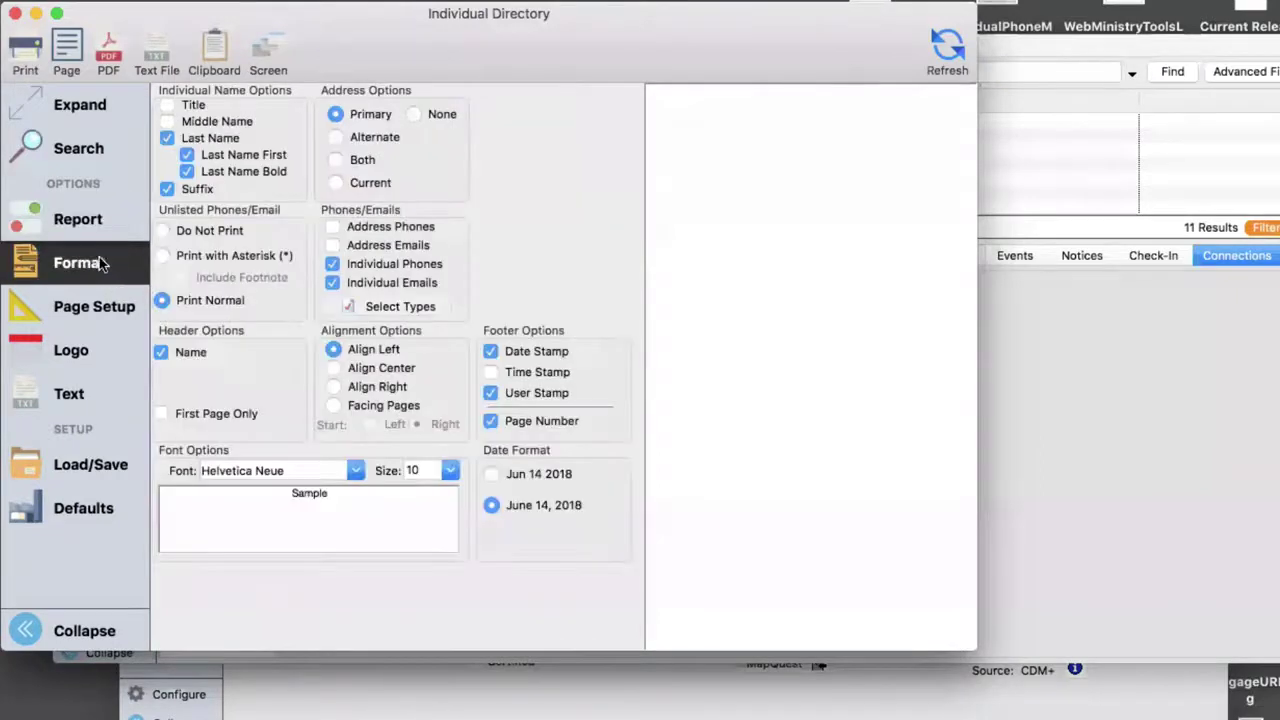
{"action": "left_click", "coordinate": [167, 139]}
{"action": "left_click", "coordinate": [186, 158]}
{"action": "left_click", "coordinate": [186, 173]}
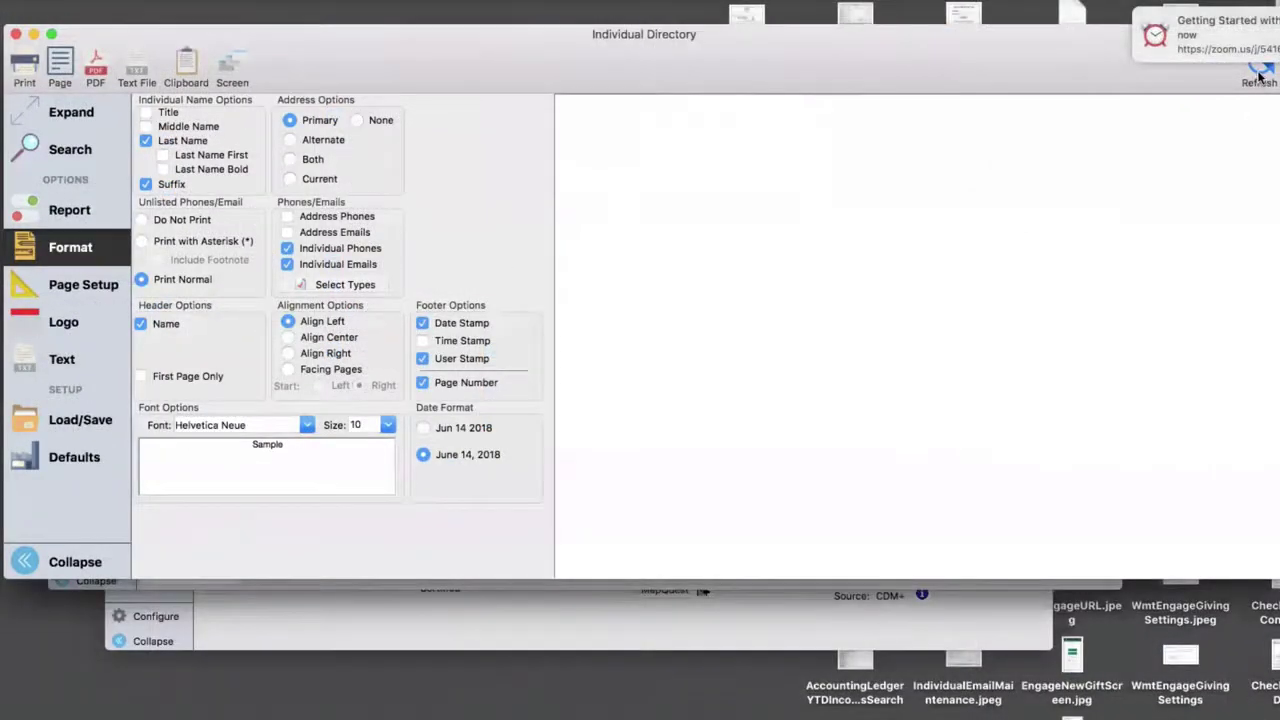
- Refresh the preview and scroll through the Altar Guild members' addresses, phones and e-mails
{"action": "left_click", "coordinate": [1259, 72]}
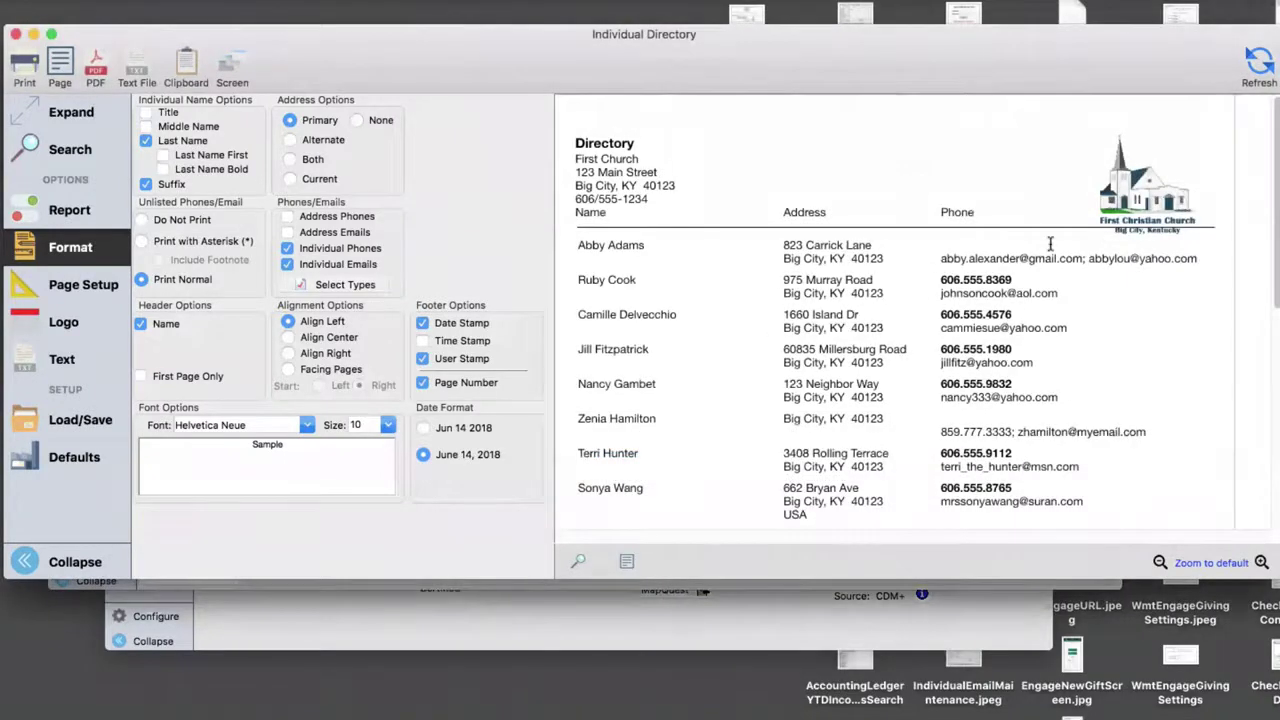
{"action": "scroll", "coordinate": [1050, 243], "scroll_direction": "down", "scroll_amount": 3}
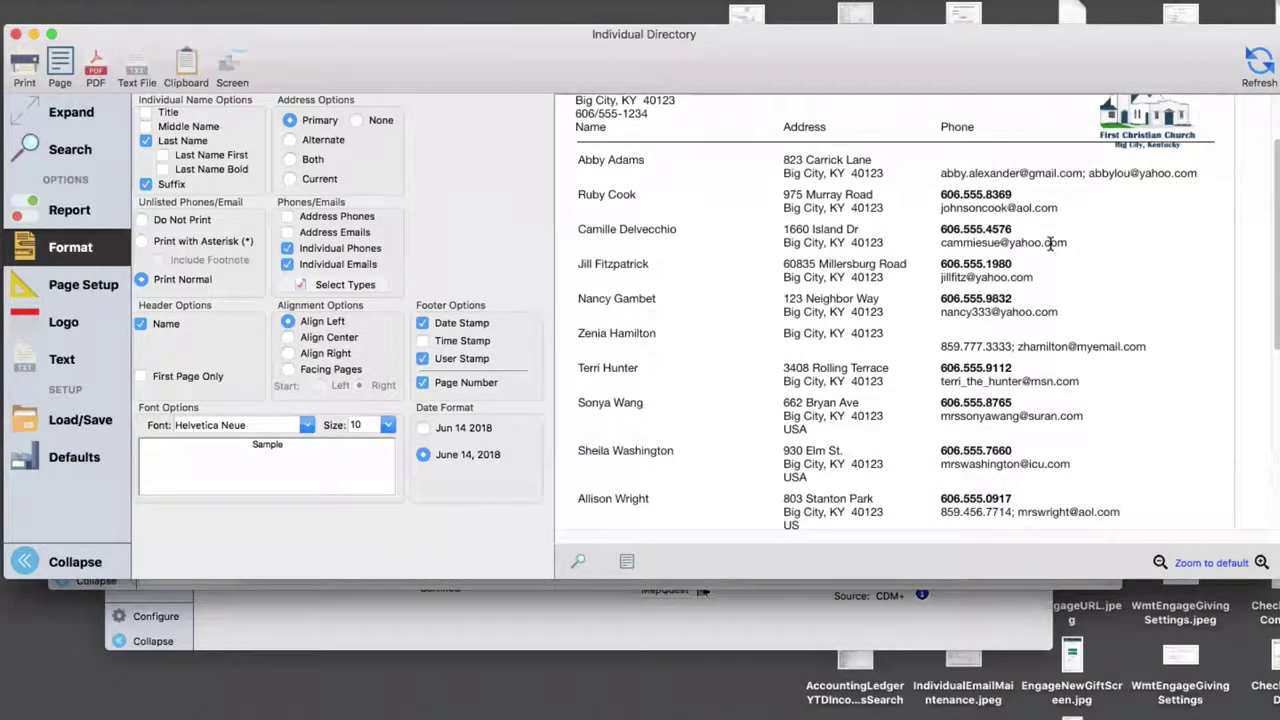
{"action": "scroll", "coordinate": [1050, 243], "scroll_direction": "up", "scroll_amount": 3}
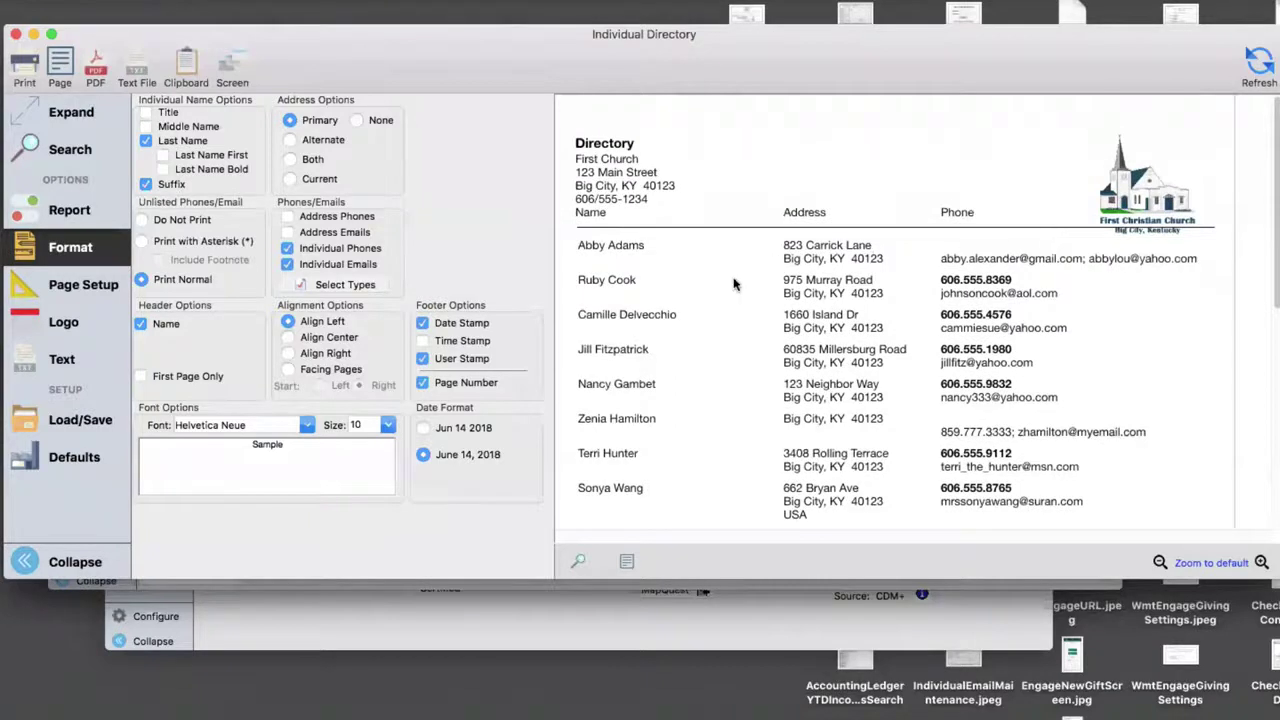